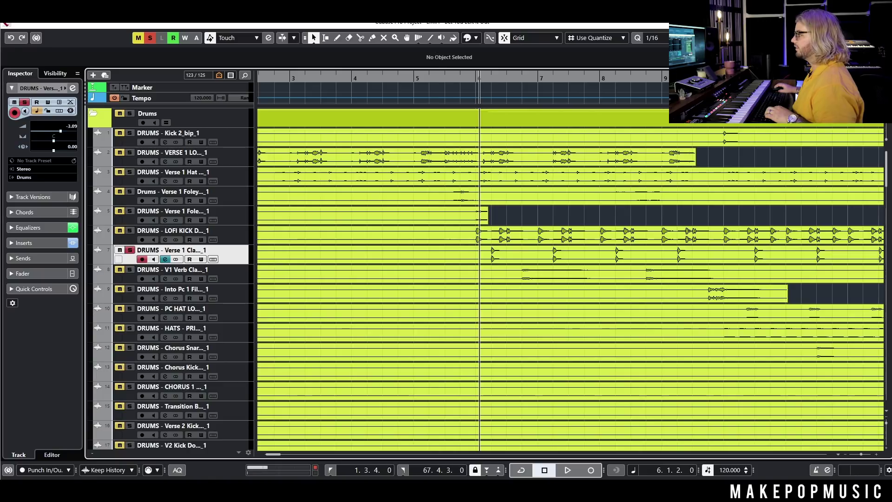
# - Open the soloed Verse 1 Clap track's channel settings and play the clap with its inserts bypassed
pyautogui.moveTo(356, 181); pyautogui.dragTo(429, 260)
pyautogui.press('space')
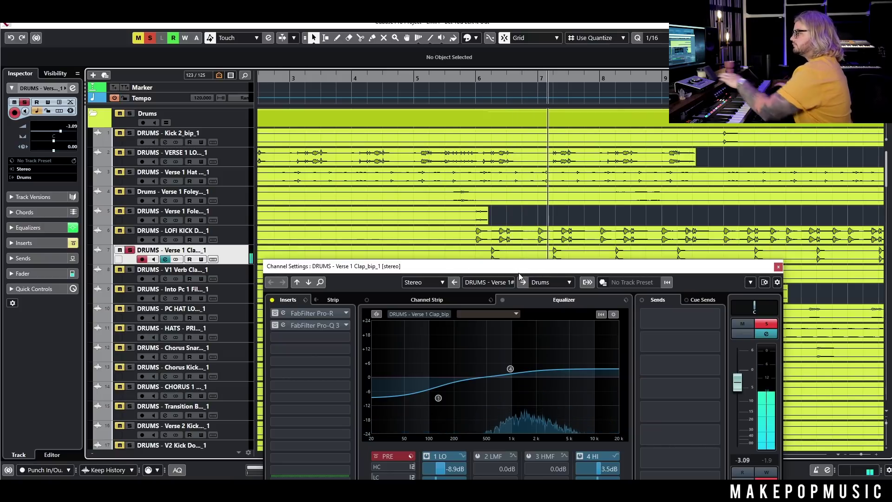
pyautogui.press('space')
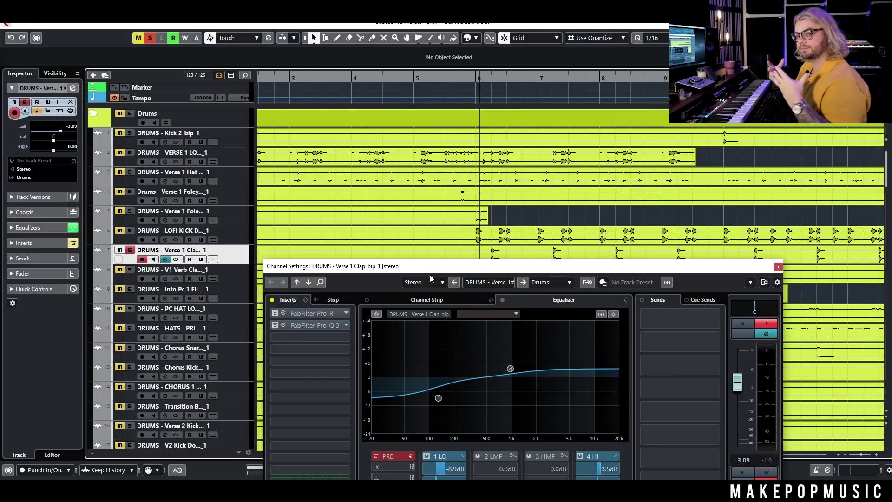
# - Reactivate the clap's FabFilter Pro-R and Pro-Q 3 inserts, play the clap with them on, and review both plugins' settings
pyautogui.click(279, 313)
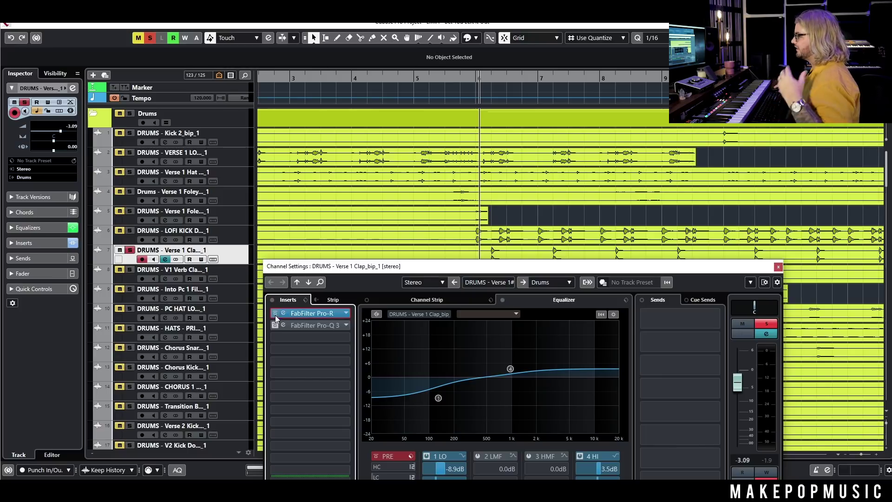
pyautogui.keyDown('shift'); pyautogui.click(271, 322); pyautogui.keyUp('shift')
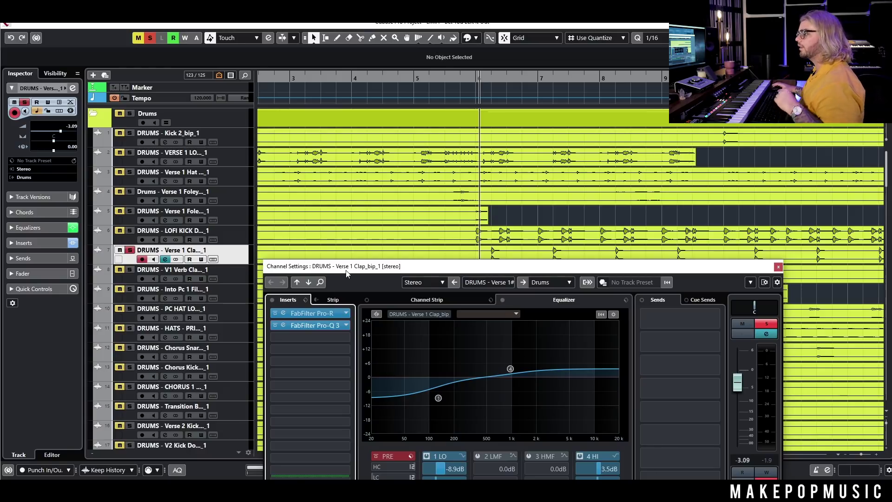
pyautogui.click(331, 312)
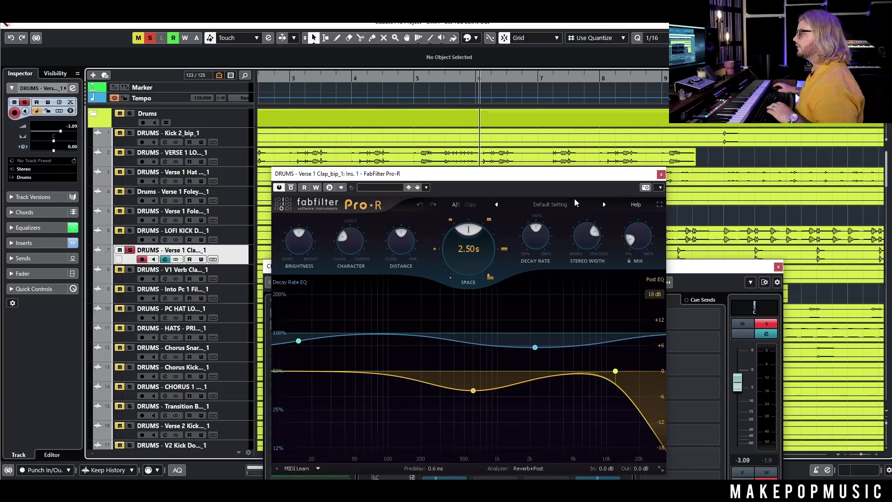
pyautogui.click(660, 175)
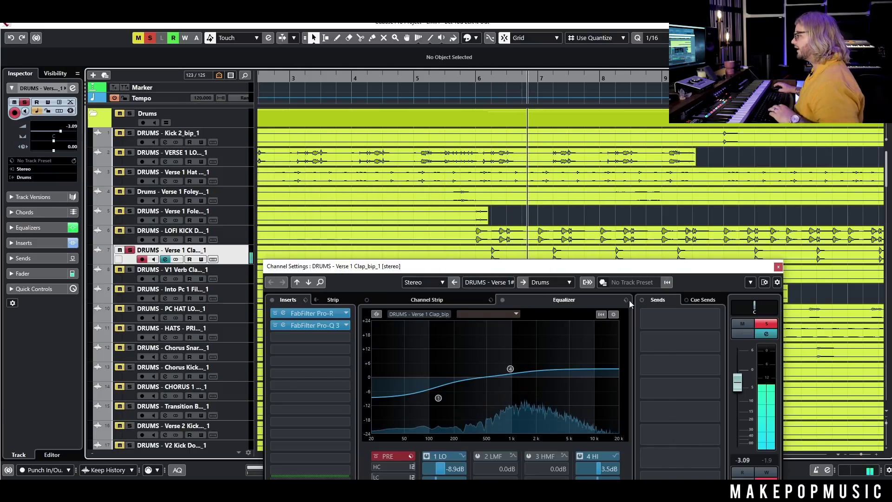
pyautogui.press('space')
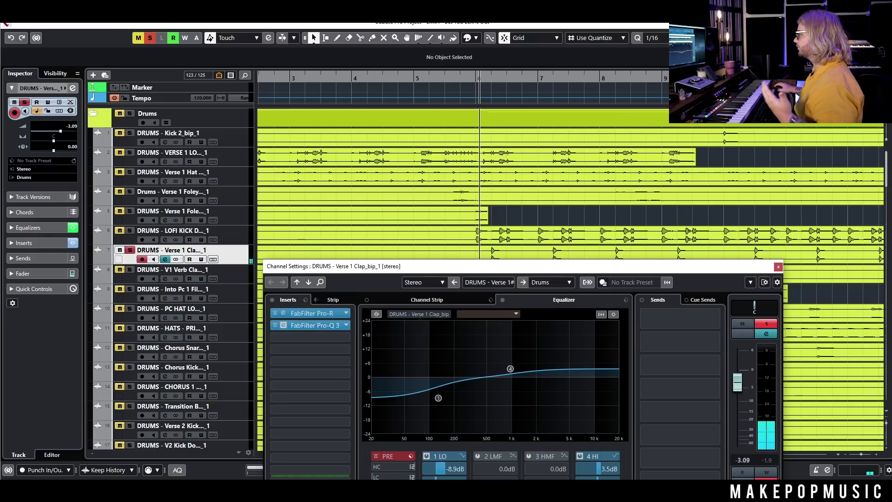
pyautogui.click(314, 325)
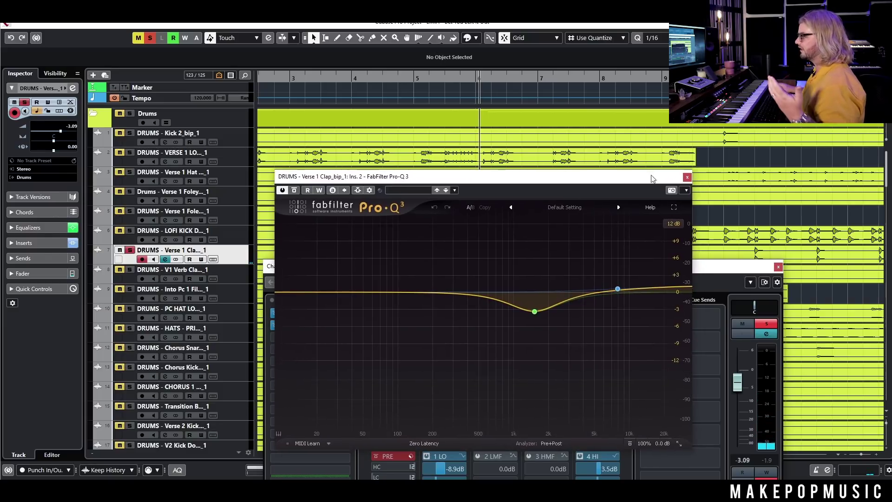
pyautogui.click(701, 170)
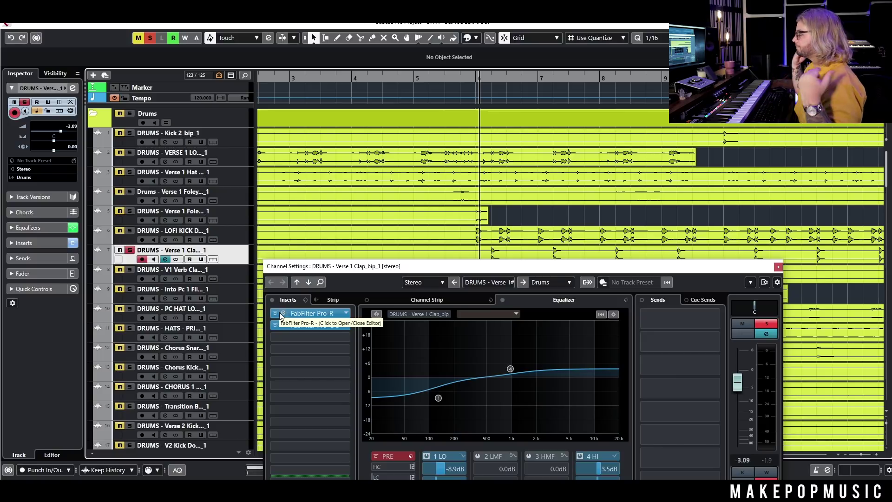
# - Close the clap's channel settings, remove its solo, and solo the VOX - LEAD_PRINT track instead
pyautogui.click(778, 267)
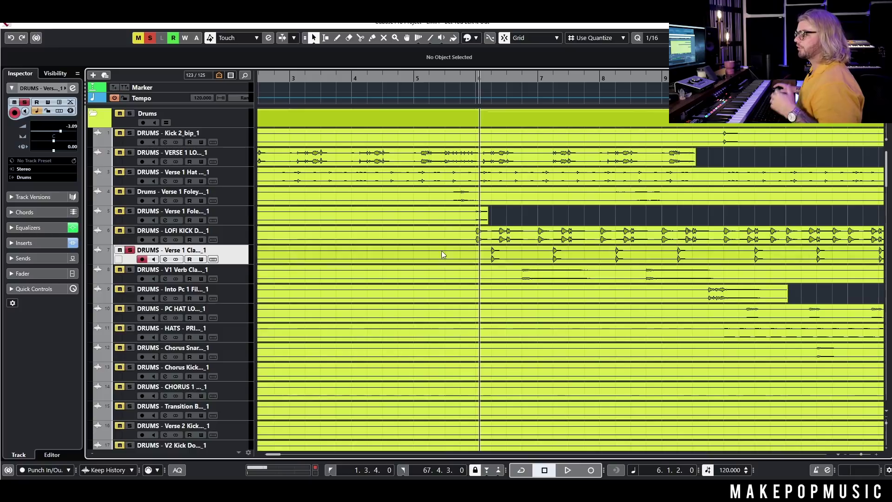
pyautogui.click(129, 252)
pyautogui.scroll(-20, 495, 234)
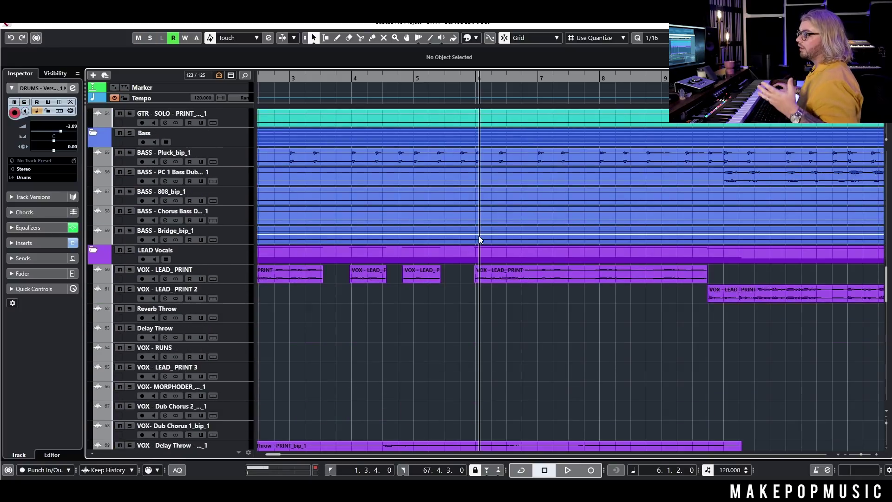
pyautogui.scroll(-3, 486, 250)
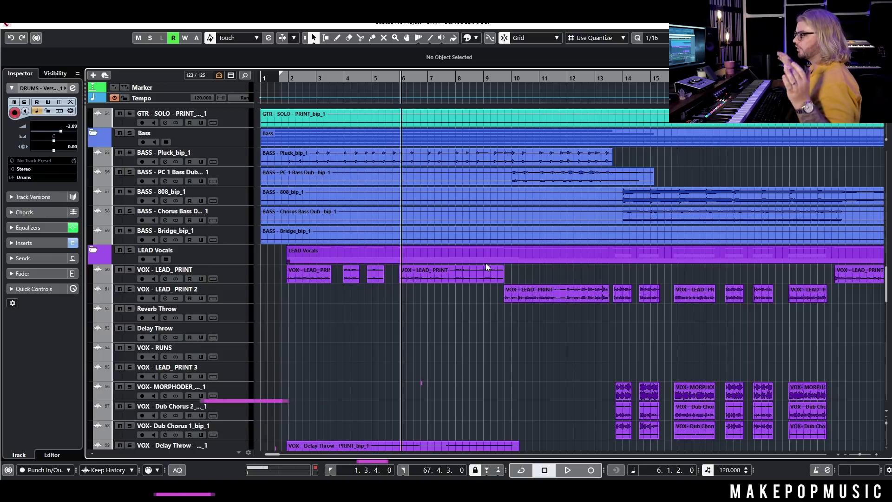
pyautogui.click(128, 269)
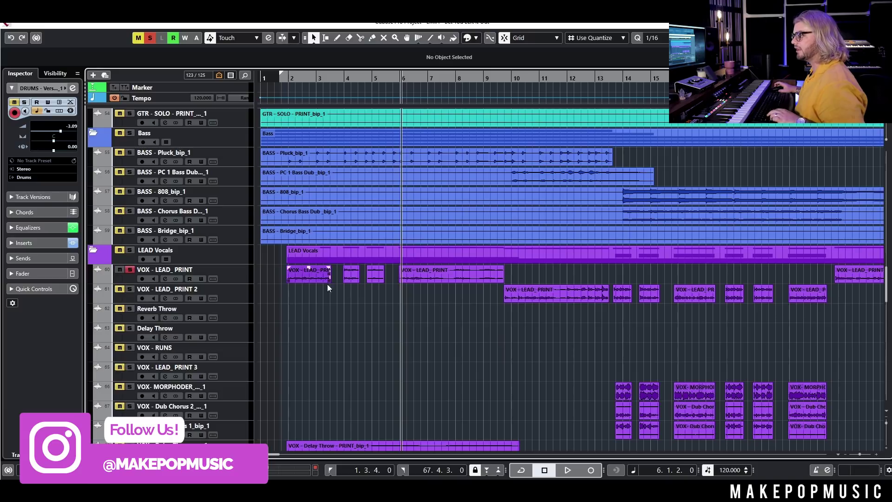
# - Play the soloed VOX - LEAD_PRINT track, open its channel settings, and bypass all of its sends
pyautogui.click(218, 273)
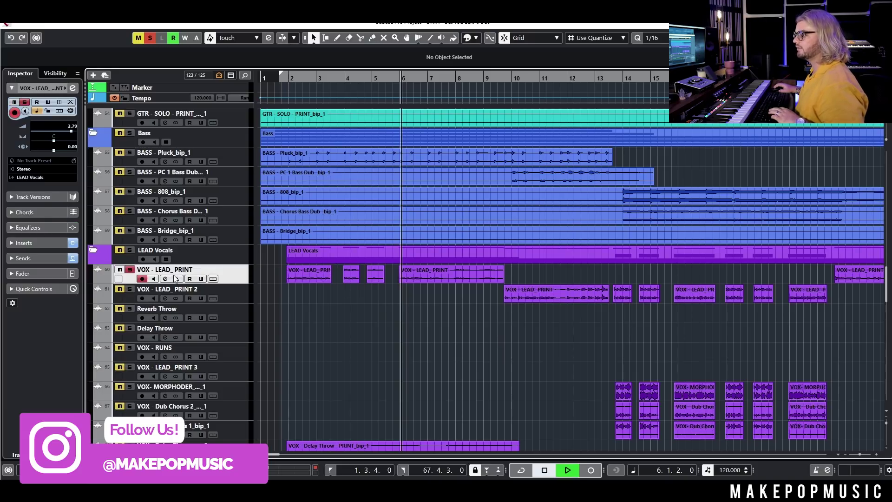
pyautogui.press('space')
pyautogui.click(165, 279)
pyautogui.moveTo(457, 268); pyautogui.dragTo(439, 131)
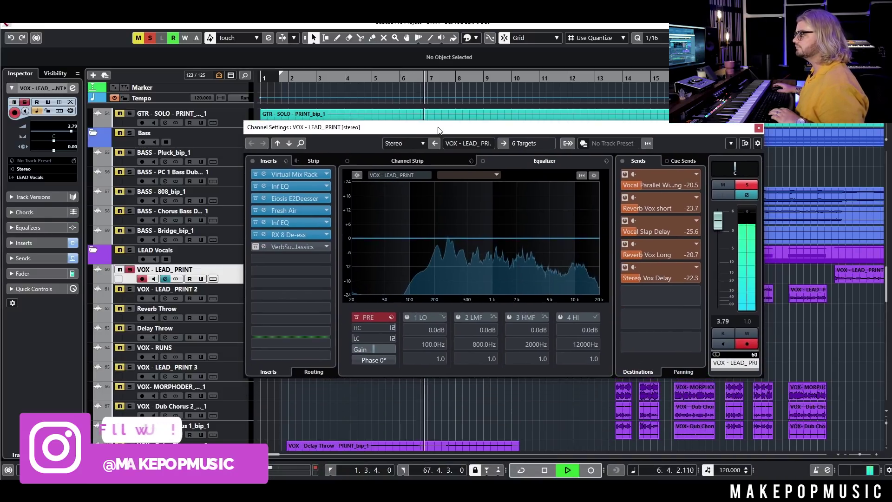
pyautogui.click(622, 161)
pyautogui.press('space')
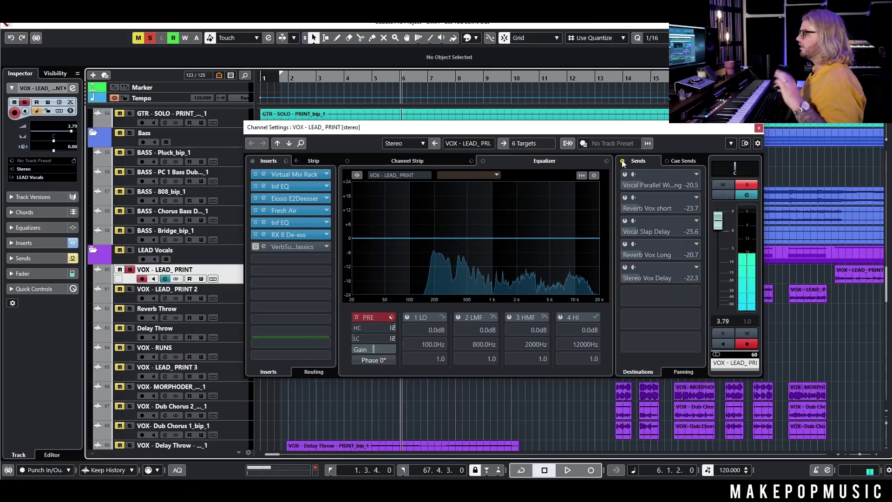
# - Switch on the lead vocal's Vocal Parallel Widening, Vocal Slap Delay and Stereo Vox Delay sends, leaving both reverb sends off
pyautogui.moveTo(602, 131); pyautogui.dragTo(690, 166)
pyautogui.moveTo(430, 168); pyautogui.dragTo(382, 211)
pyautogui.press('space')
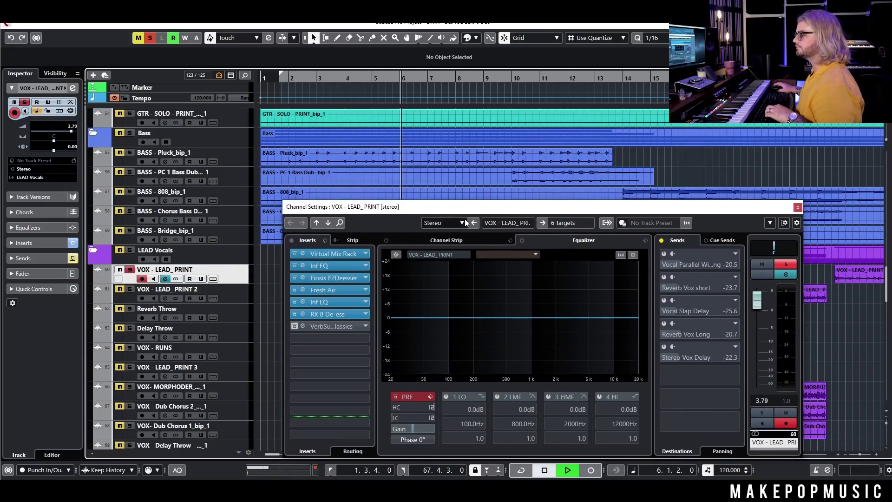
pyautogui.click(663, 252)
pyautogui.press('space')
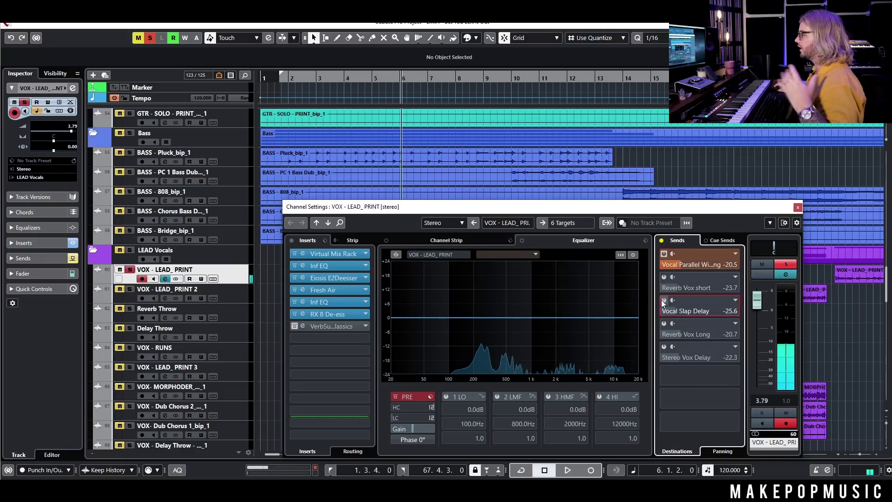
pyautogui.click(662, 300)
pyautogui.click(664, 349)
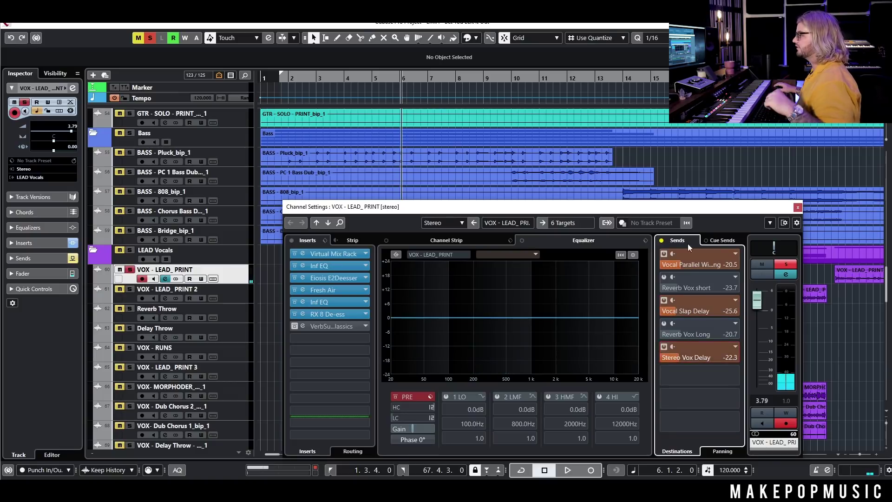
# - Play the soloed lead vocal to hear it with the widening and delay sends active
pyautogui.moveTo(688, 208); pyautogui.dragTo(661, 352)
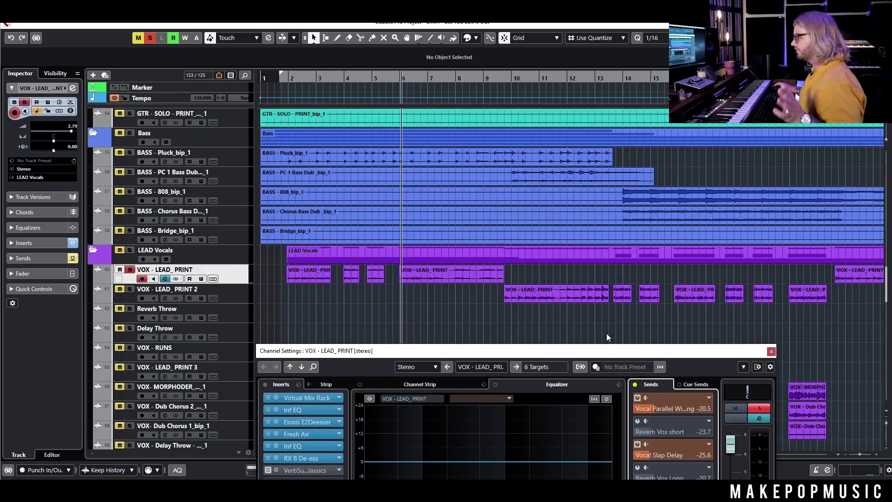
pyautogui.press('space')
pyautogui.moveTo(617, 351); pyautogui.dragTo(612, 204)
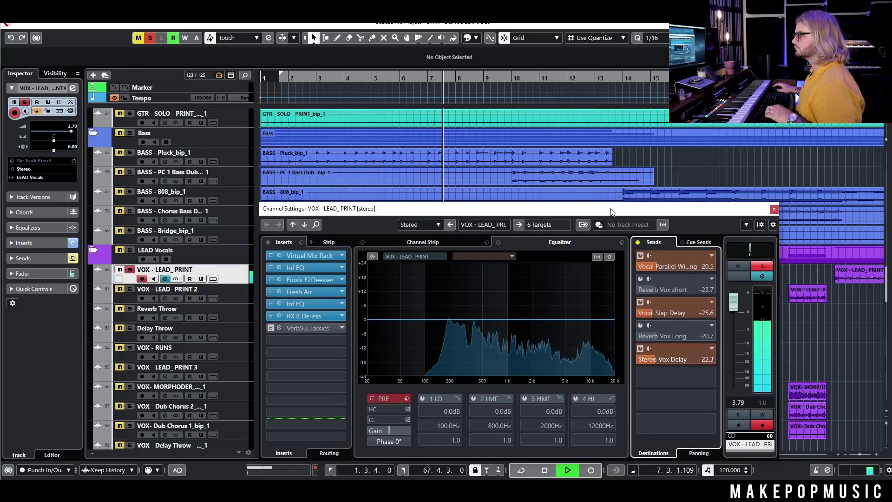
pyautogui.press('space')
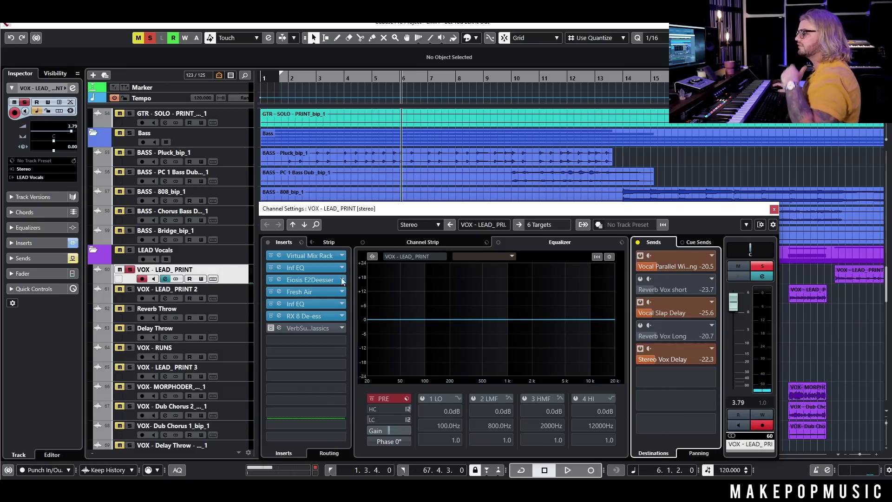
# - Remove the solo from VOX - LEAD_PRINT and play the full mix from just before bar 2
pyautogui.click(130, 270)
pyautogui.moveTo(301, 210); pyautogui.dragTo(450, 151)
pyautogui.click(283, 78)
pyautogui.moveTo(461, 149); pyautogui.dragTo(334, 172)
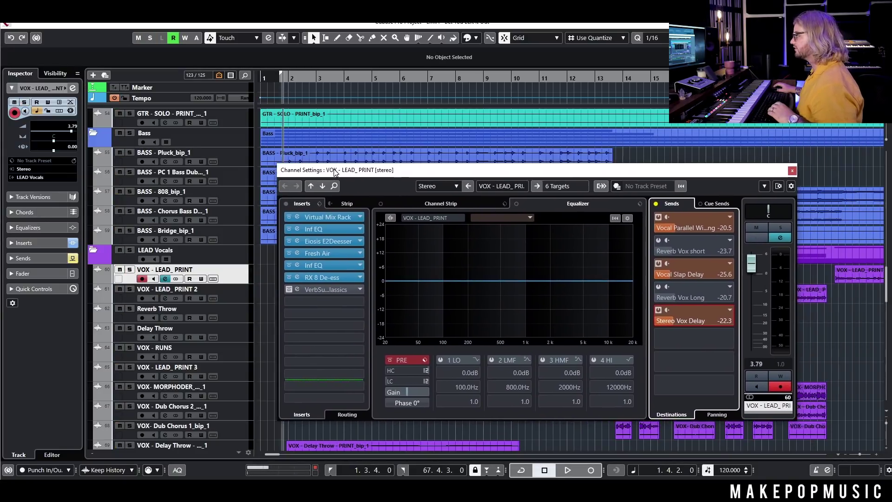
pyautogui.press('space')
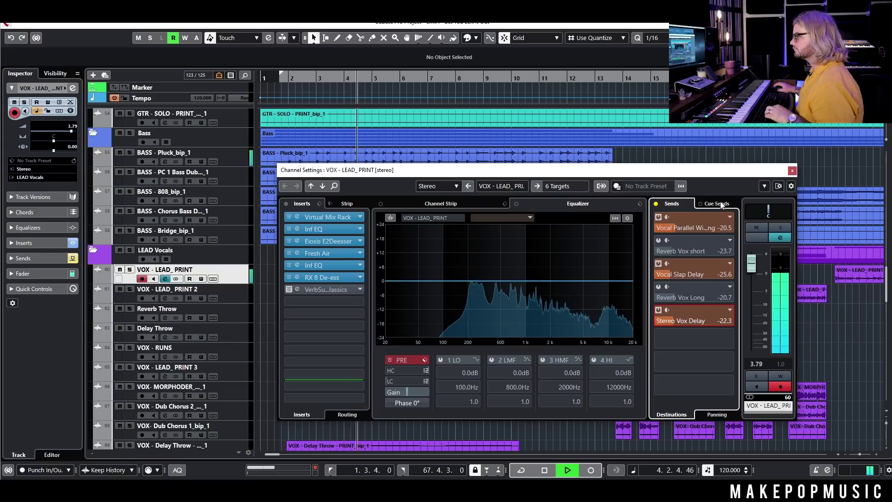
pyautogui.press('space')
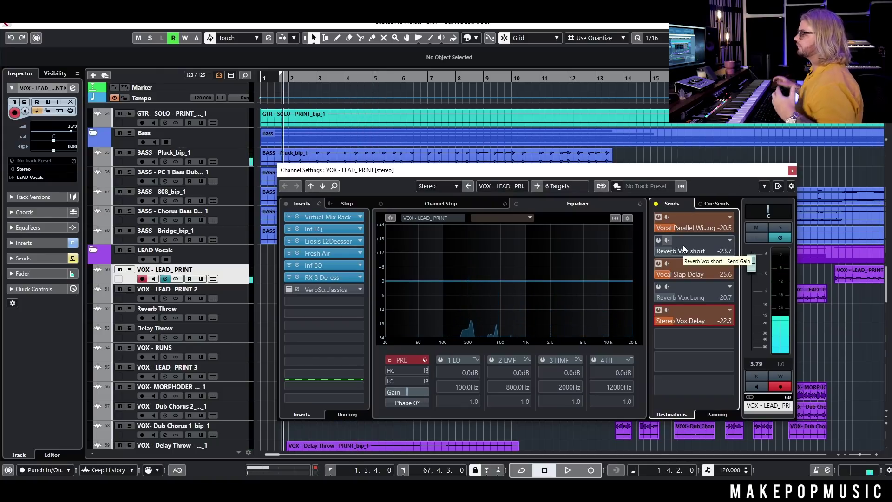
# - Switch on the lead vocal's Reverb Vox Long send and close its channel settings
pyautogui.click(660, 292)
pyautogui.click(659, 285)
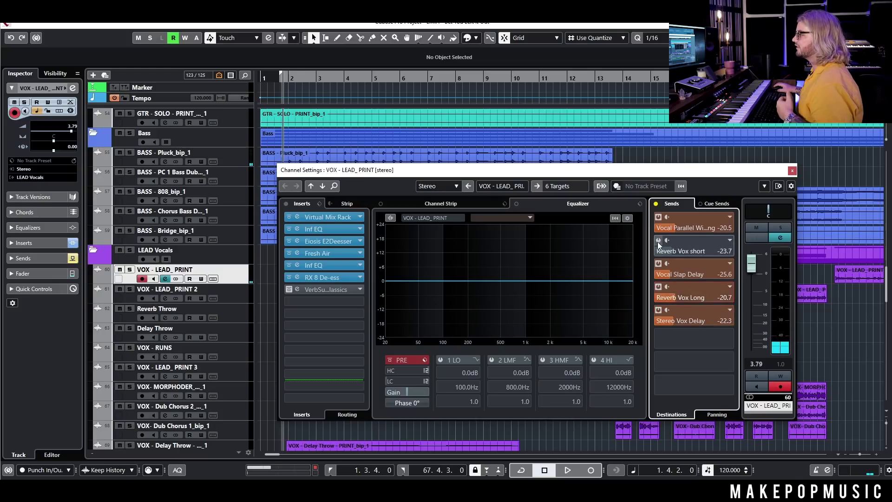
pyautogui.press('e')
# - Go to the FX Channels folder and examine the Add Track options for creating an effect track
pyautogui.scroll(-5, 438, 278)
pyautogui.scroll(-15, 438, 278)
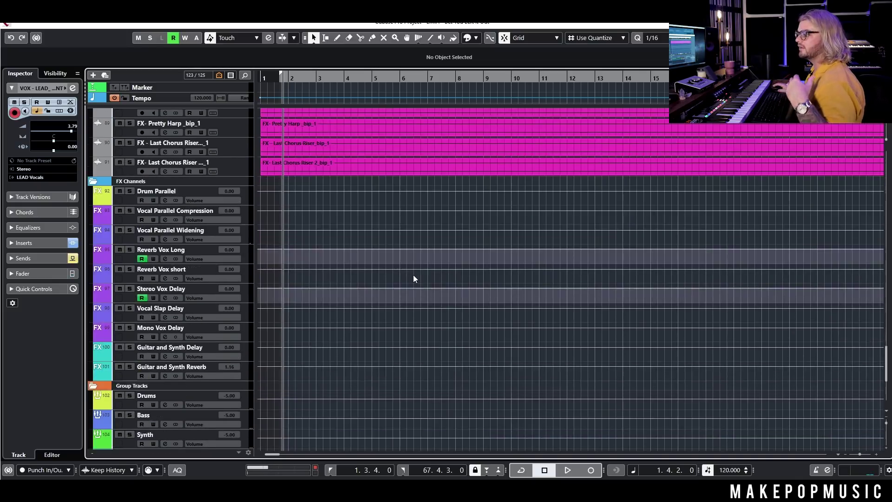
pyautogui.scroll(5, 308, 255)
pyautogui.rightClick(243, 234)
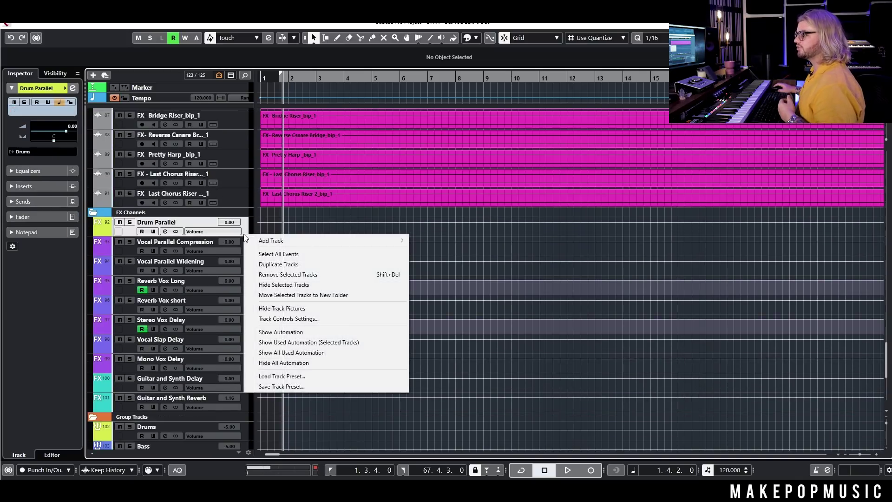
pyautogui.moveTo(297, 240)
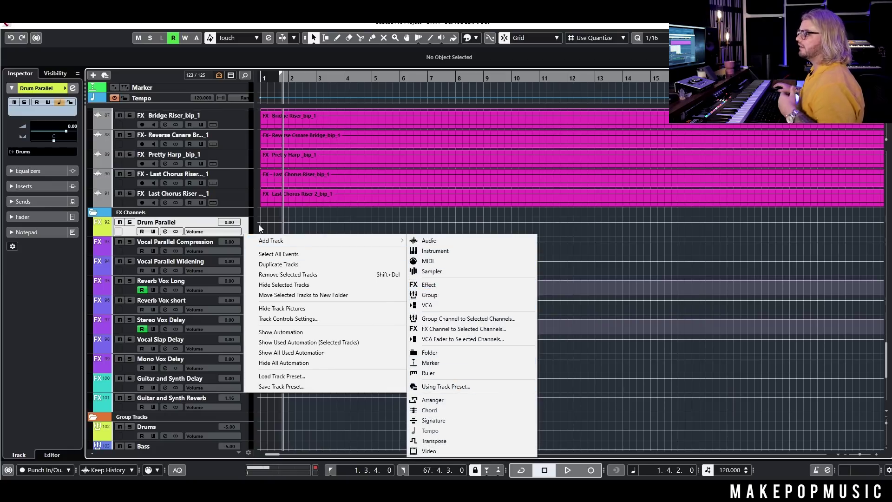
pyautogui.press('Escape')
pyautogui.press('Escape')
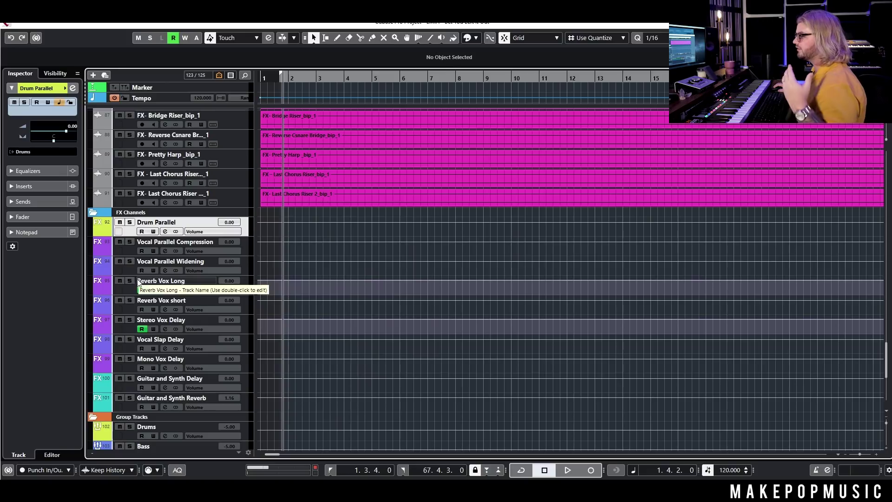
# - Solo the Reverb Vox Long FX channel and open its channel settings, checking the Reverb Vox short channel as well
pyautogui.click(130, 281)
pyautogui.click(164, 290)
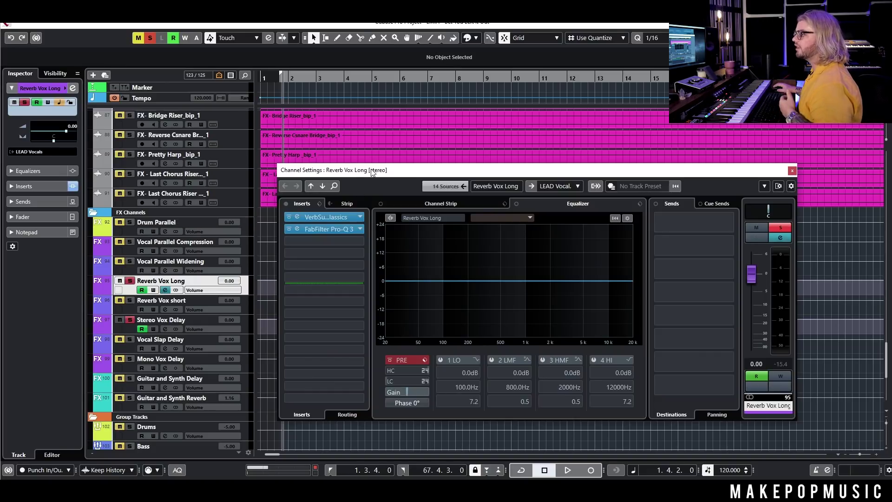
pyautogui.click(244, 312)
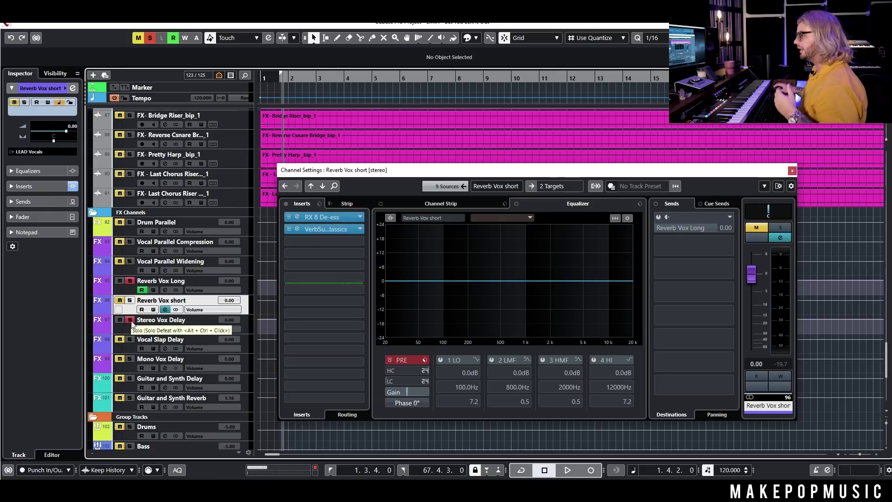
pyautogui.click(241, 291)
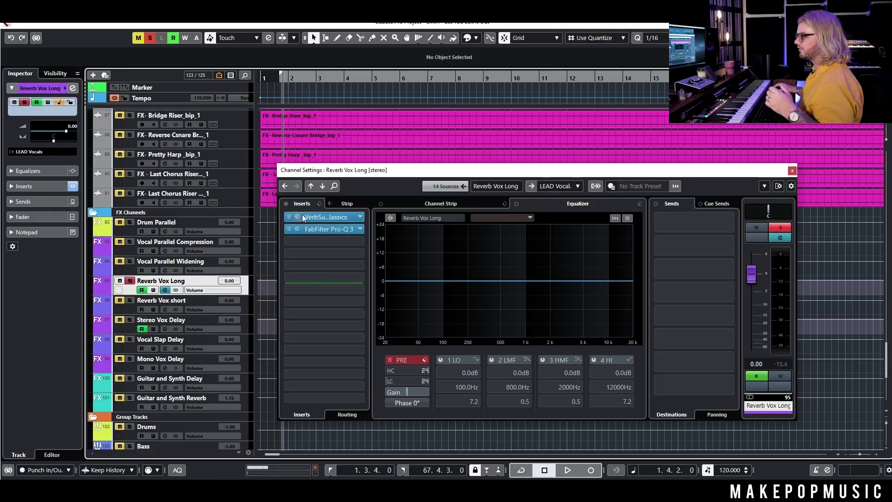
# - Bypass the reverb and FabFilter Pro-Q 3 inserts on Reverb Vox Long and play the channel without effects
pyautogui.click(289, 217)
pyautogui.click(289, 229)
pyautogui.moveTo(280, 175); pyautogui.dragTo(330, 183)
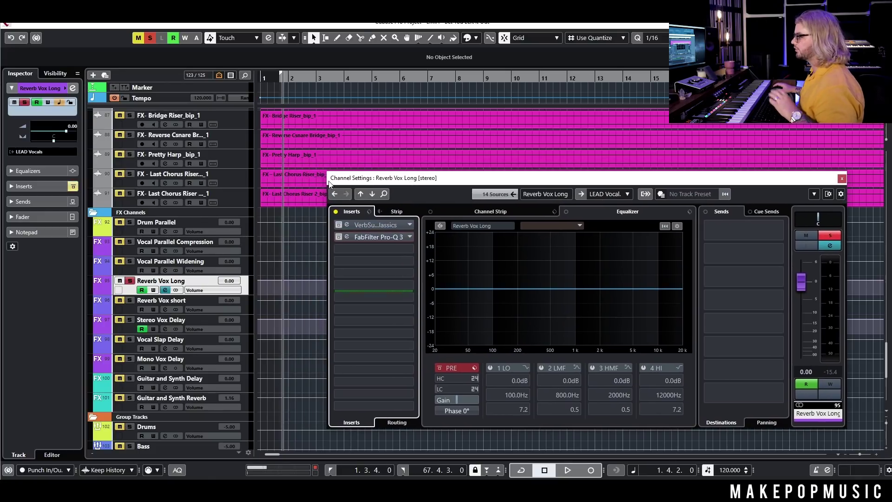
pyautogui.scroll(5, 320, 144)
pyautogui.press('space')
pyautogui.scroll(-5, 283, 175)
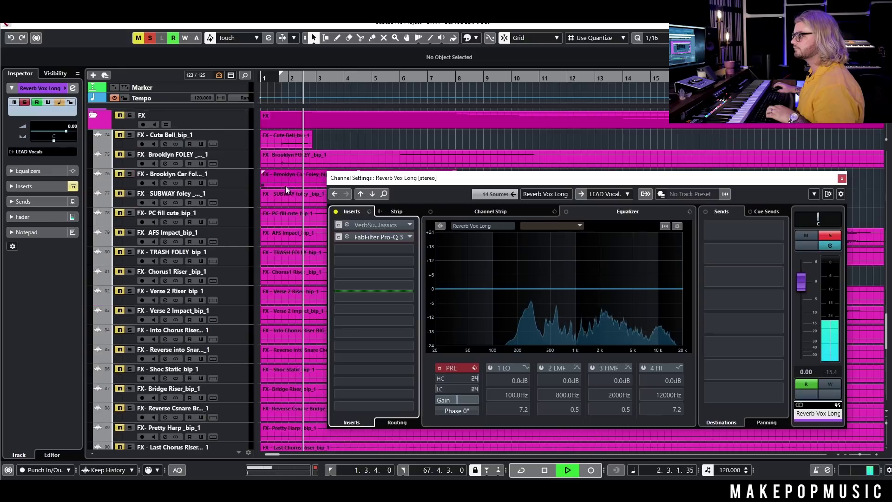
# - Reactivate the VerbSuite Classics insert on Reverb Vox Long and play the channel with only the reverb applied
pyautogui.press('space')
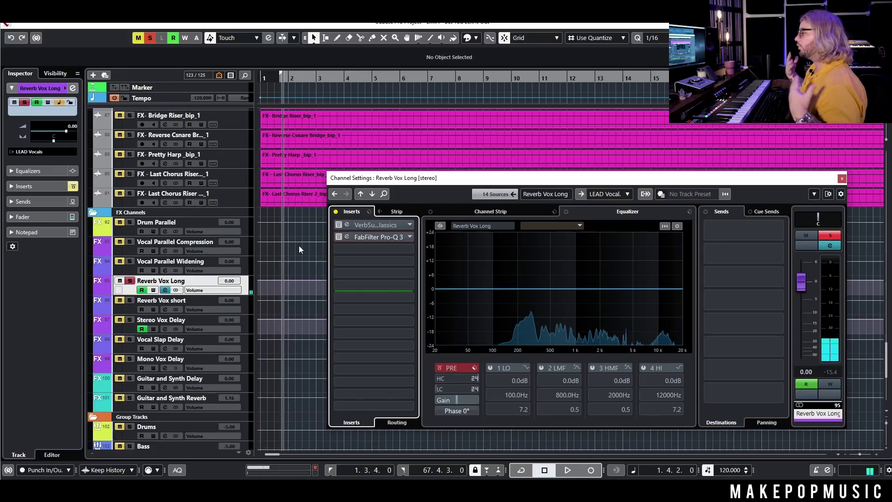
pyautogui.click(335, 227)
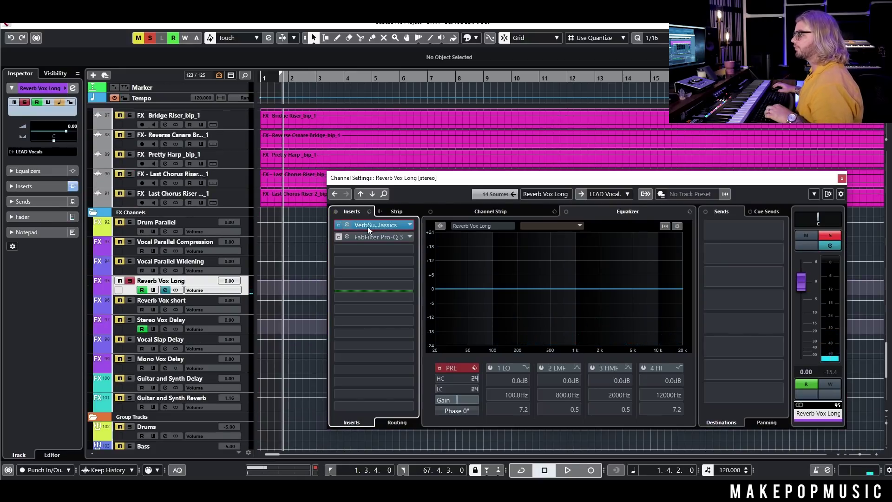
pyautogui.click(371, 225)
pyautogui.moveTo(604, 96); pyautogui.dragTo(269, 155)
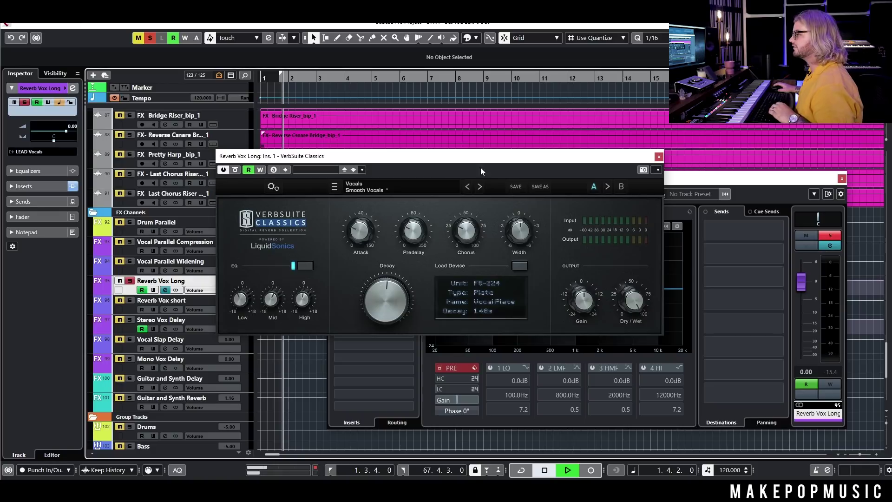
pyautogui.press('space')
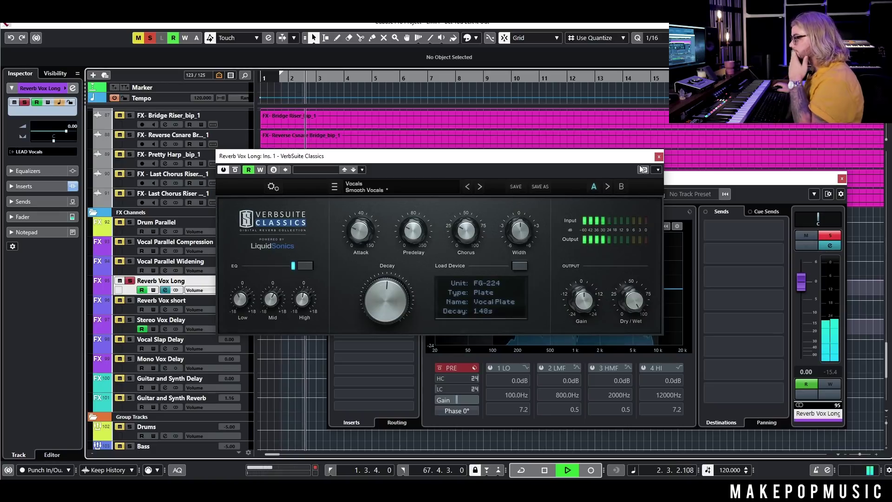
pyautogui.press('space')
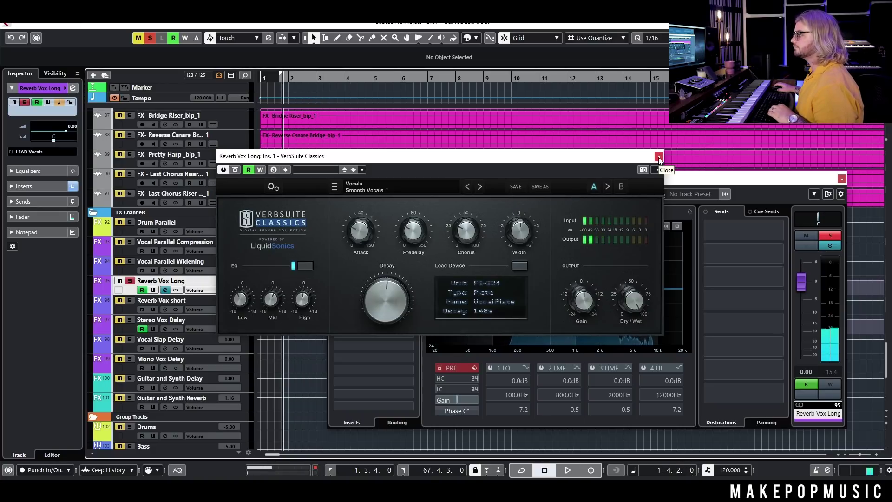
pyautogui.click(659, 158)
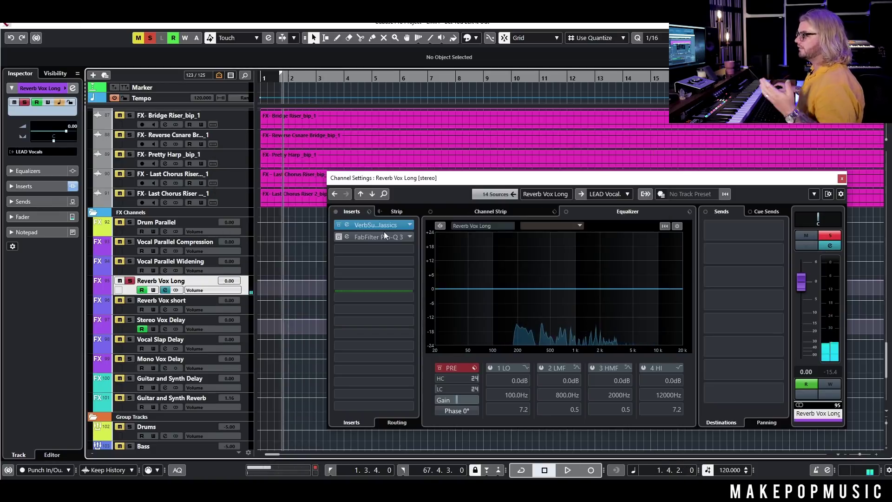
# - Reactivate the FabFilter Pro-Q 3 insert on Reverb Vox Long and clear every solo and mute in the project
pyautogui.click(338, 236)
pyautogui.click(130, 280)
pyautogui.click(119, 280)
pyautogui.scroll(3, 272, 249)
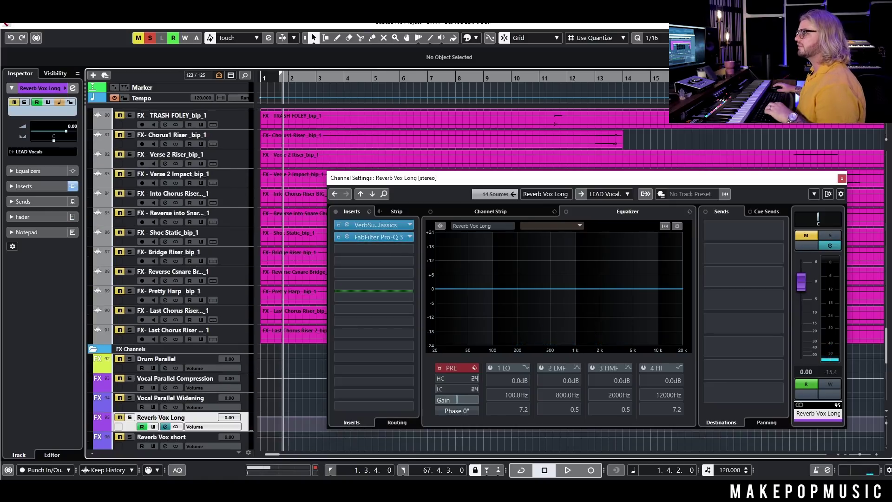
pyautogui.click(149, 38)
pyautogui.click(138, 38)
# - Open the channel settings of the VOX - LEAD_PRINT track and start a brief playback
pyautogui.scroll(12, 276, 213)
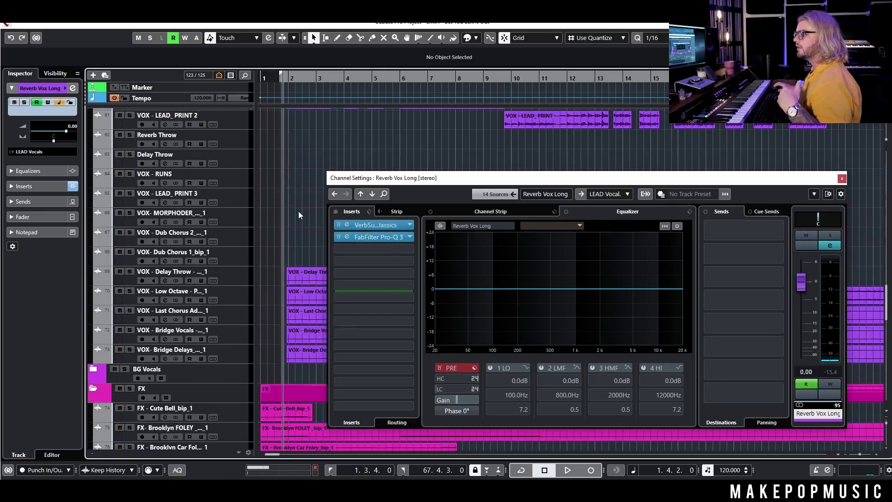
pyautogui.click(241, 374)
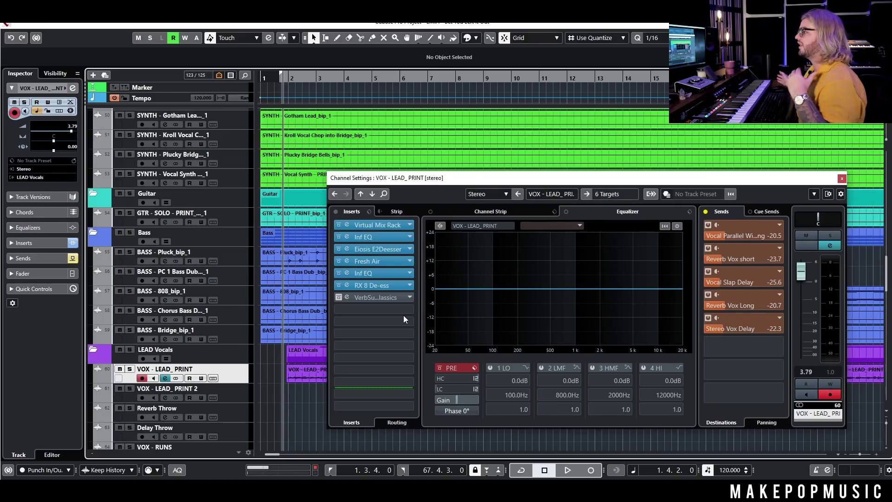
pyautogui.press('space')
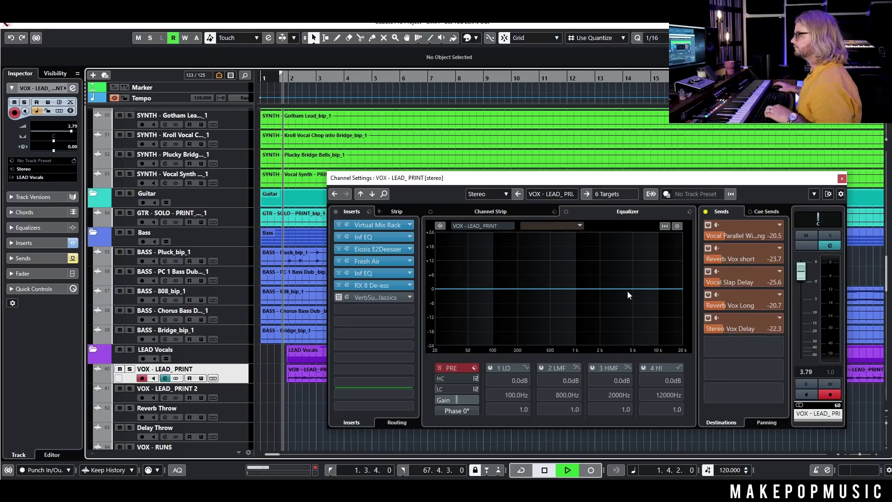
pyautogui.press('space')
# - Switch off the lead vocal's two reverb sends and audition its VerbSuite Classics insert at about 17% Dry/Wet
pyautogui.click(707, 249)
pyautogui.click(707, 295)
pyautogui.click(346, 297)
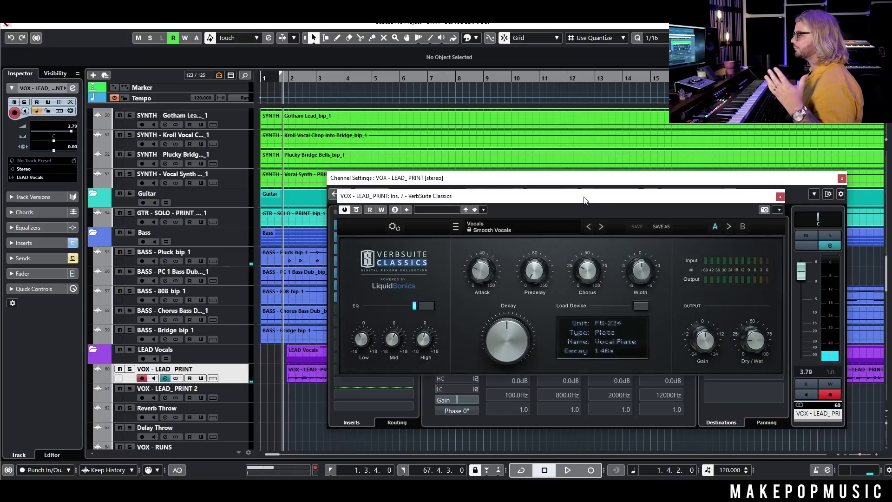
pyautogui.moveTo(584, 198); pyautogui.dragTo(511, 204)
pyautogui.moveTo(686, 349)
pyautogui.moveTo(687, 349); pyautogui.dragTo(672, 348)
pyautogui.press('space')
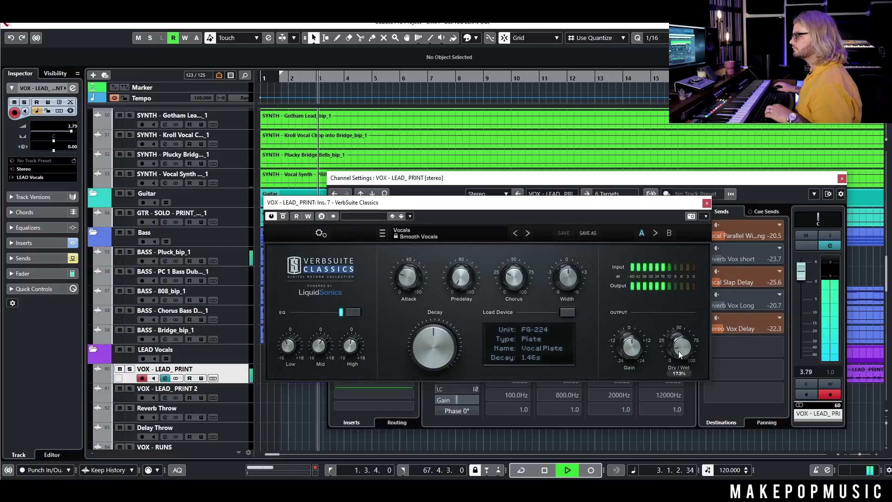
pyautogui.press('space')
# - Set the VerbSuite Classics Dry/Wet to about 25%, then fine-tune it to about 23% during playback
pyautogui.moveTo(678, 344); pyautogui.dragTo(678, 342)
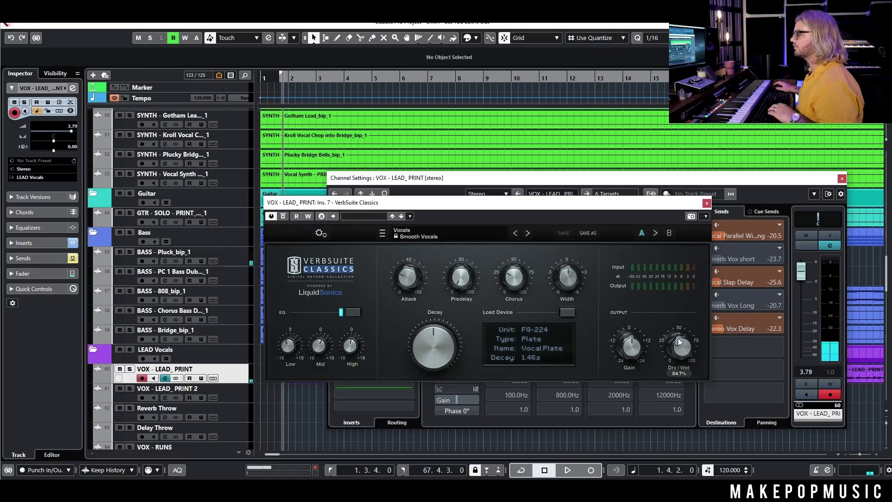
pyautogui.press('space')
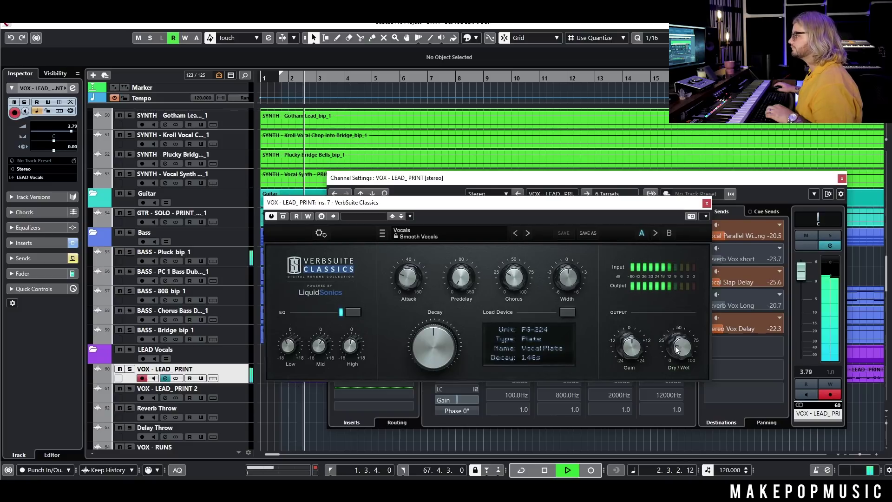
pyautogui.moveTo(679, 347); pyautogui.dragTo(676, 352)
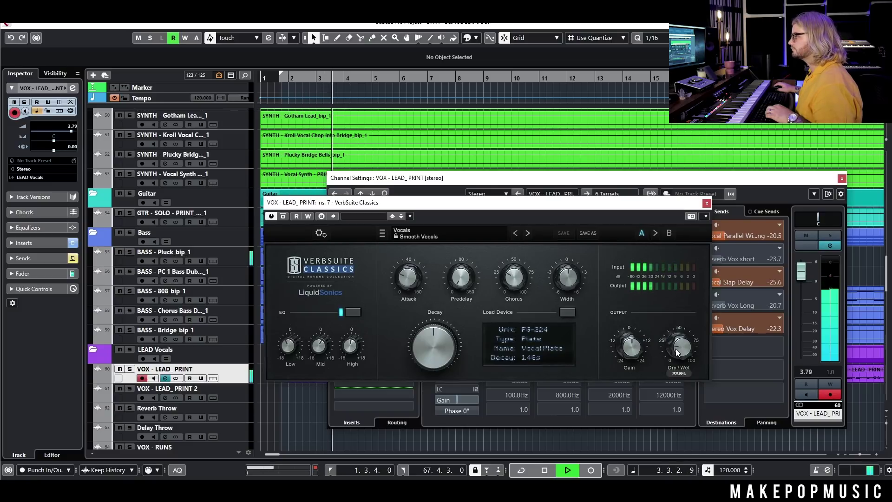
pyautogui.press('space')
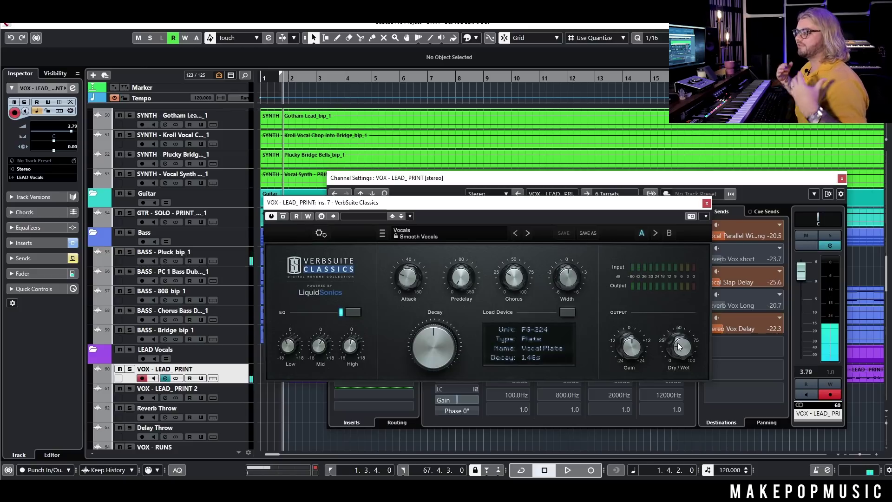
# - Remove the VerbSuite Classics insert from the lead vocal and switch its Reverb Vox short and Reverb Vox Long sends back on
pyautogui.click(706, 203)
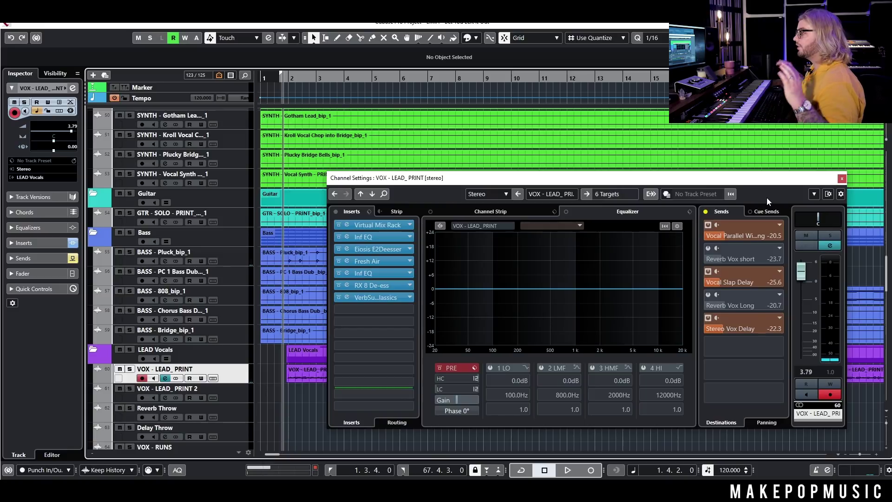
pyautogui.moveTo(367, 297); pyautogui.dragTo(475, 308)
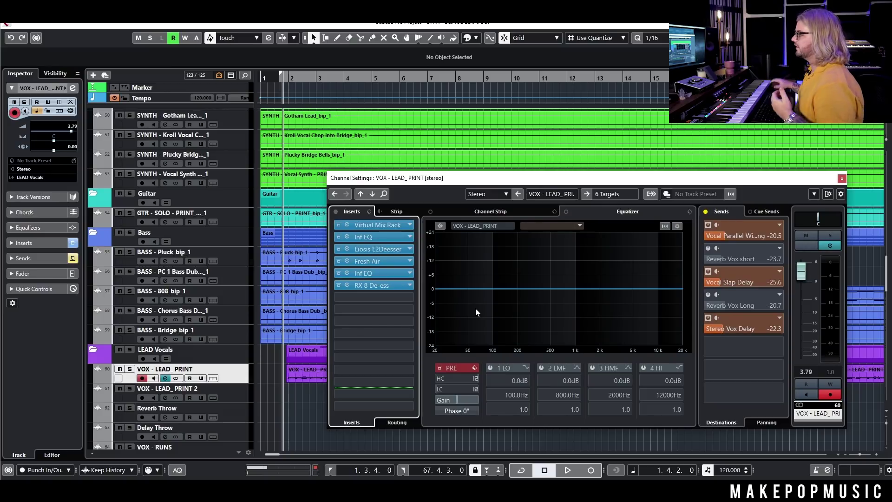
pyautogui.click(707, 248)
pyautogui.click(708, 294)
pyautogui.click(708, 294)
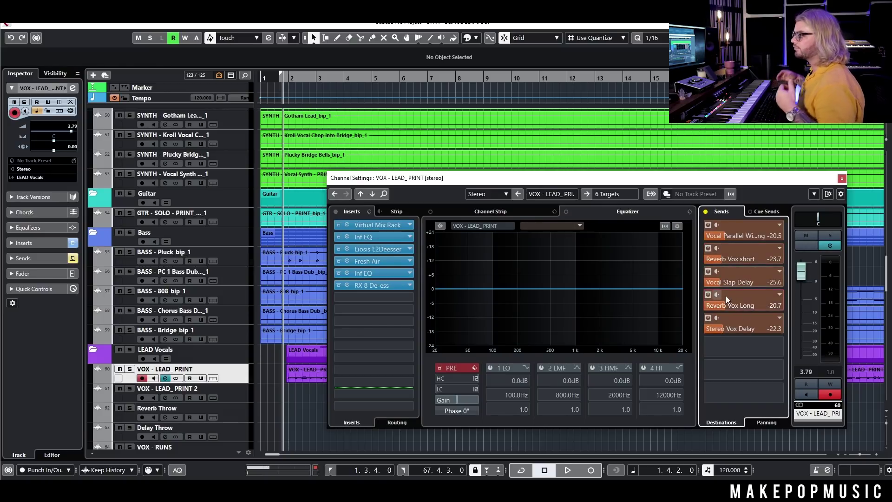
# - Look over the FX Channels and Group Tracks folders, return to the lead vocals and close the channel settings
pyautogui.scroll(-10, 310, 320)
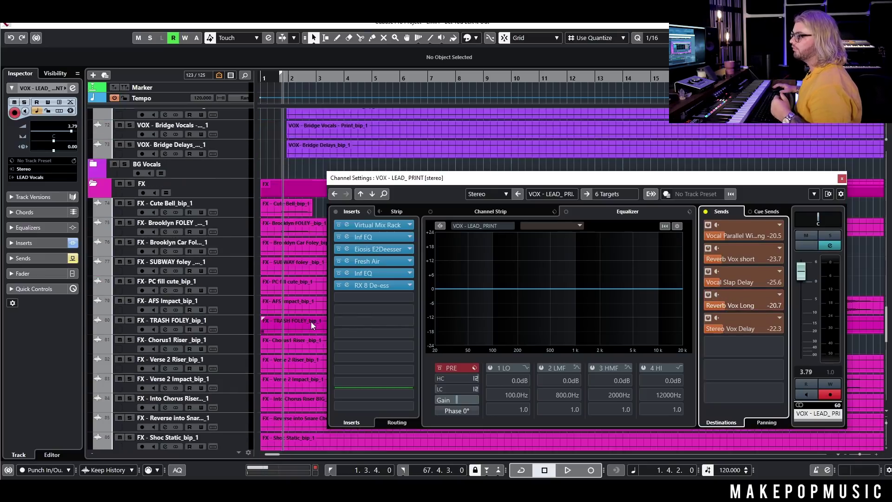
pyautogui.scroll(-12, 297, 325)
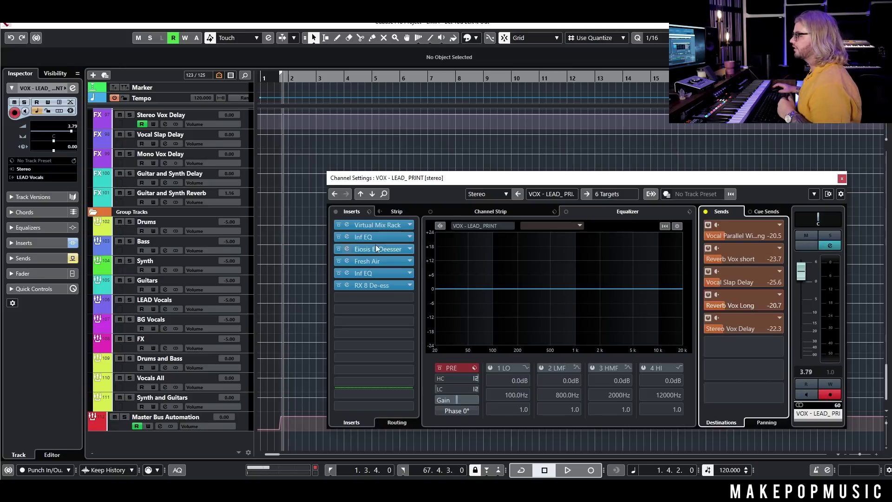
pyautogui.scroll(3, 292, 230)
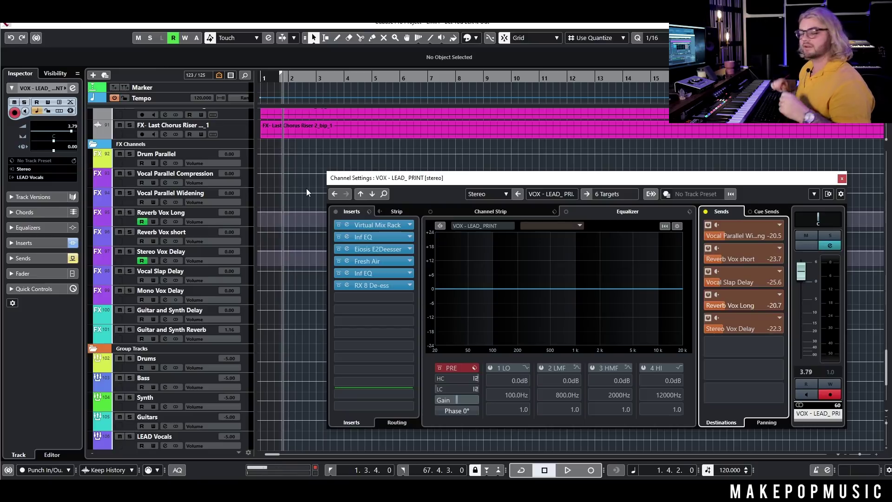
pyautogui.scroll(10, 291, 191)
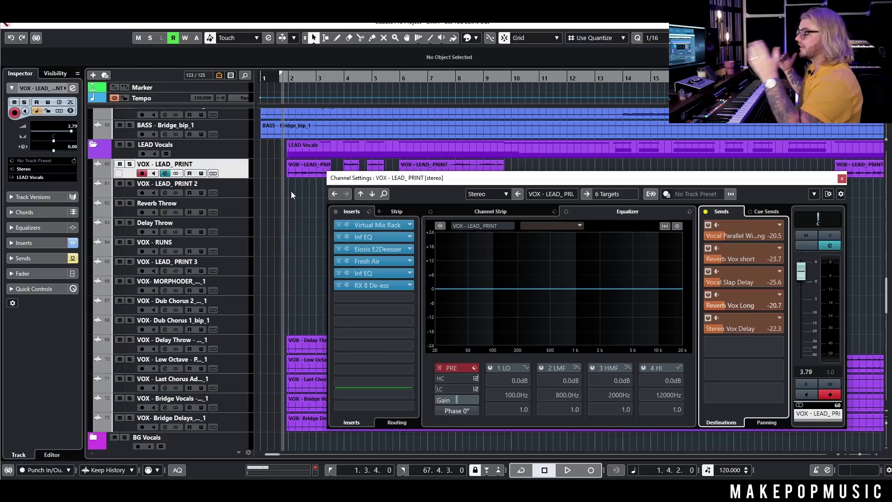
pyautogui.click(842, 179)
# - Solo the DRUMS - Verse 1 Clap track, open its channel settings and inspect its FabFilter Pro-R reverb insert
pyautogui.scroll(15, 696, 223)
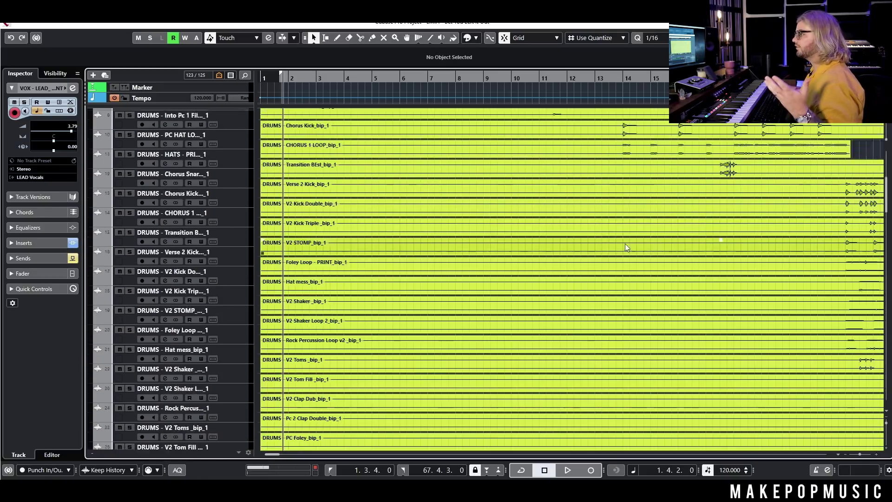
pyautogui.scroll(10, 637, 244)
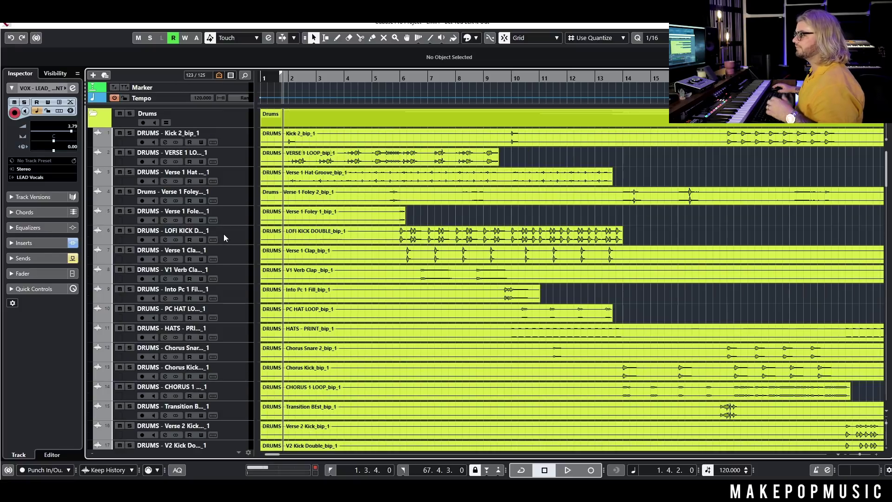
pyautogui.click(221, 251)
pyautogui.click(130, 250)
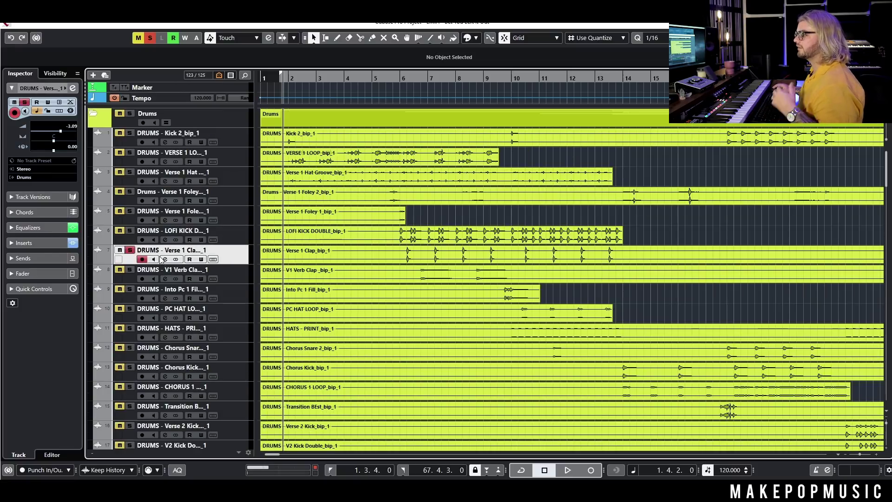
pyautogui.click(165, 258)
pyautogui.click(372, 225)
pyautogui.moveTo(489, 182); pyautogui.dragTo(489, 120)
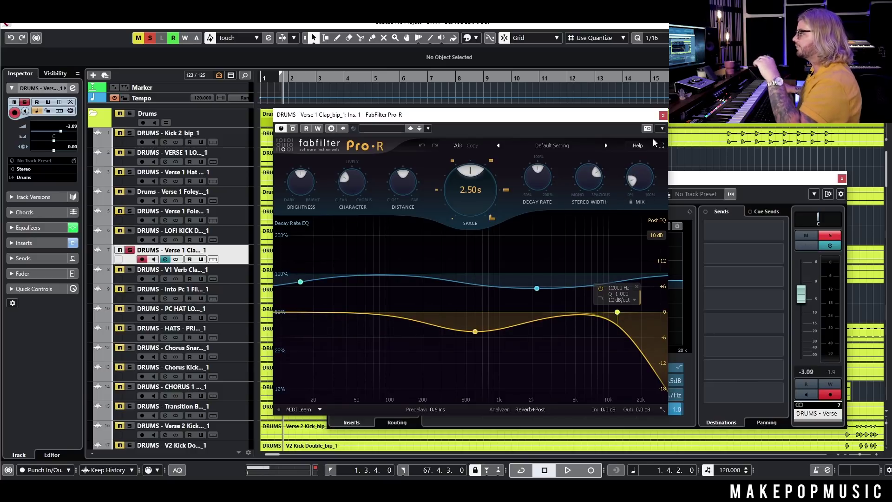
pyautogui.click(663, 117)
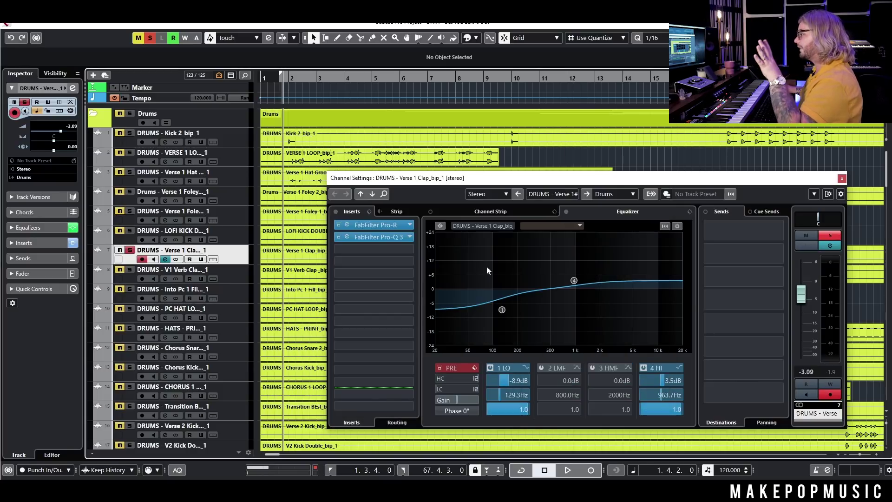
# - Add VerbSuite Classics to the fourth insert slot of the Verse 1 Clap channel
pyautogui.click(389, 261)
pyautogui.write('verbsuite')
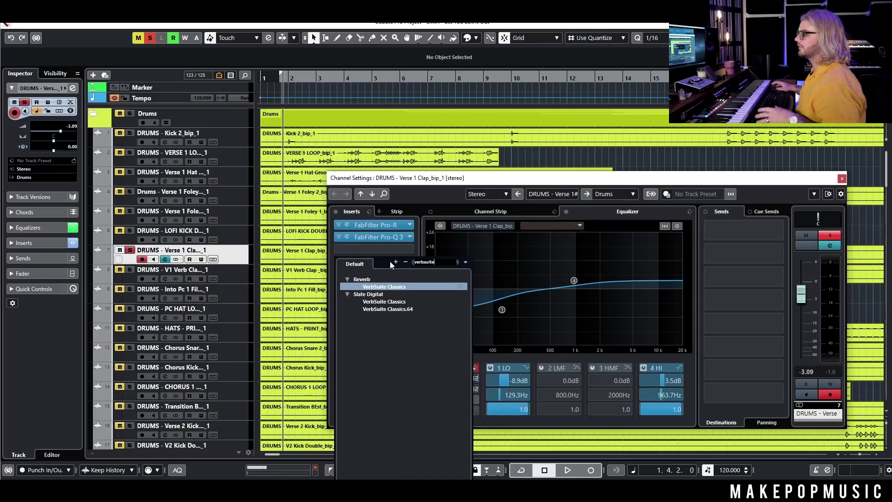
pyautogui.click(391, 302)
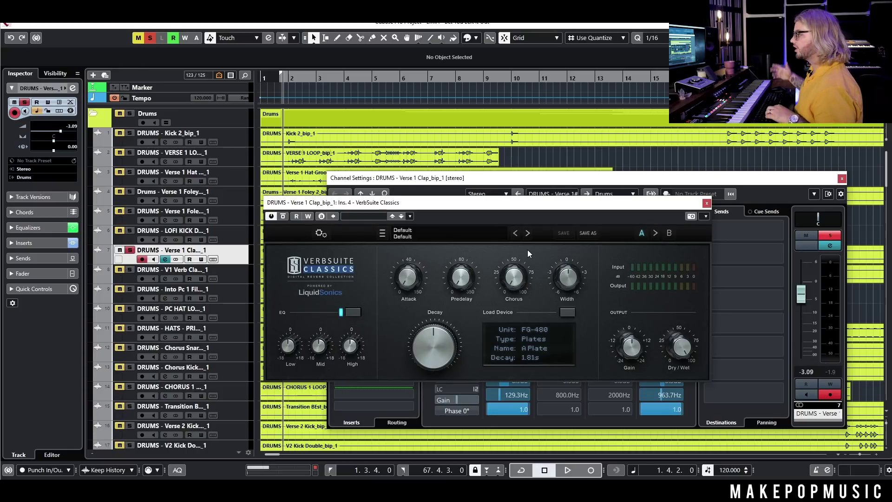
# - Browse the VerbSuite Classics device list, including the FG-480 and FG-BM7 reverb categories, and close the plug-in
pyautogui.click(566, 314)
pyautogui.moveTo(582, 341)
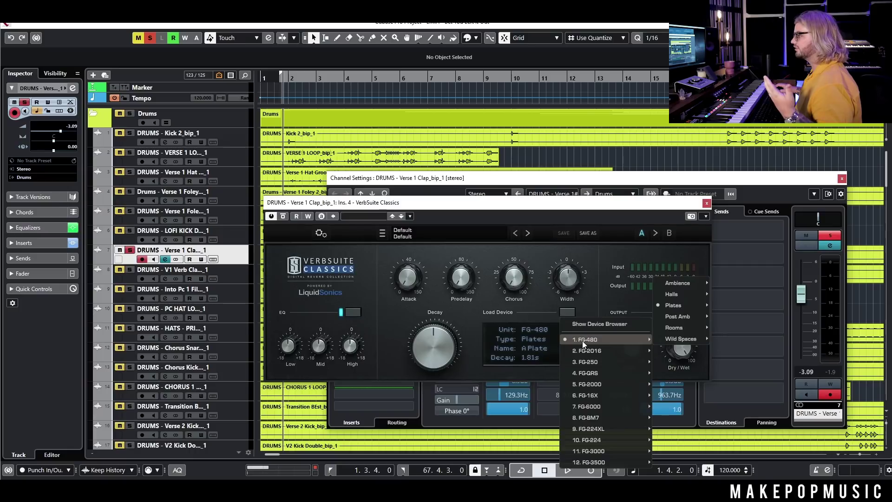
pyautogui.moveTo(592, 414)
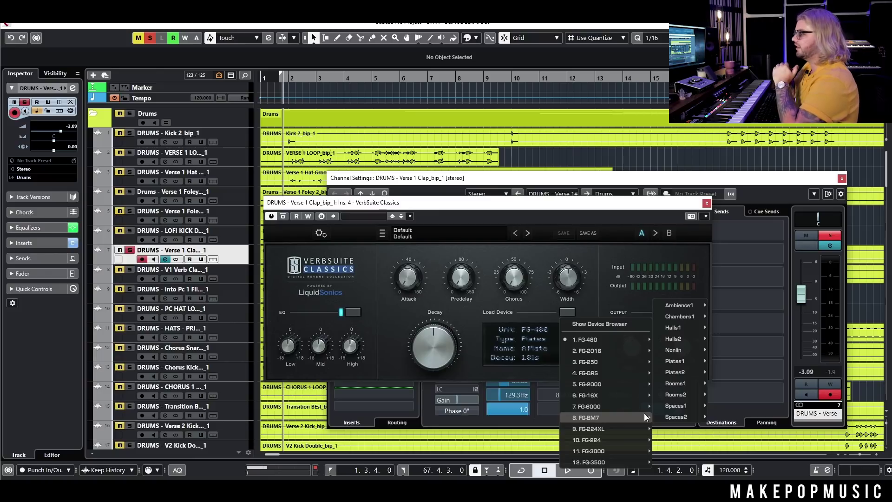
pyautogui.moveTo(630, 404)
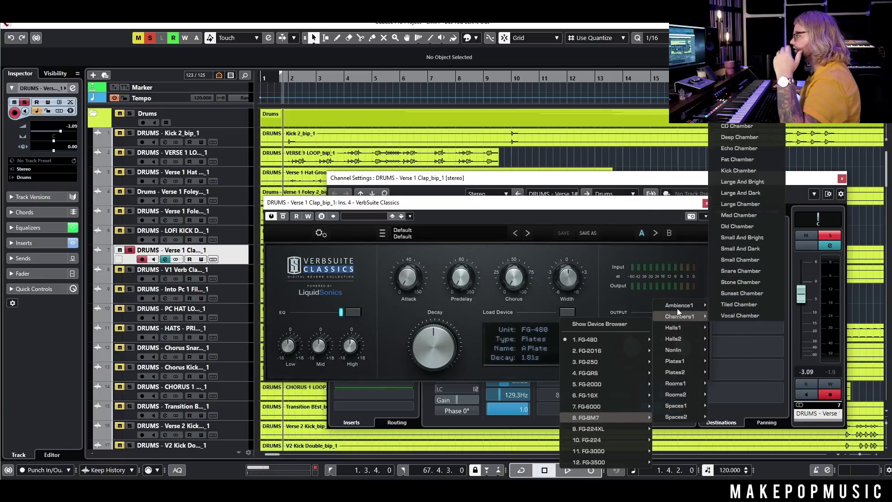
pyautogui.click(637, 202)
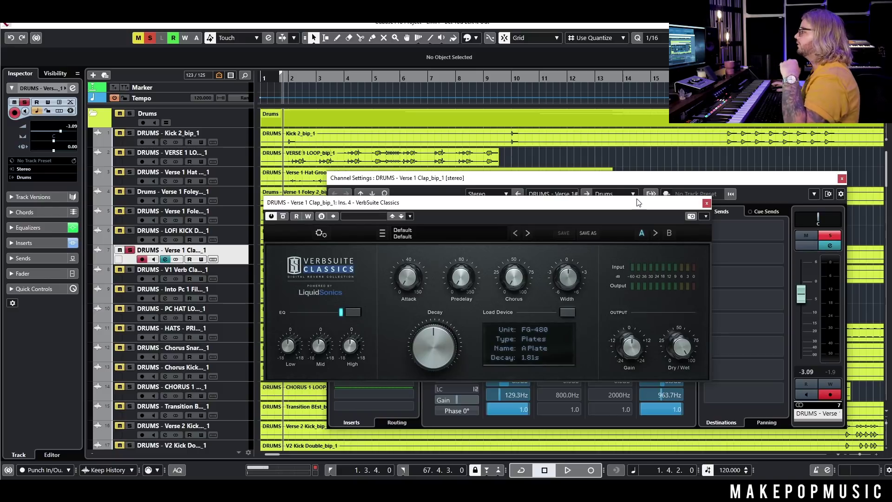
pyautogui.click(705, 203)
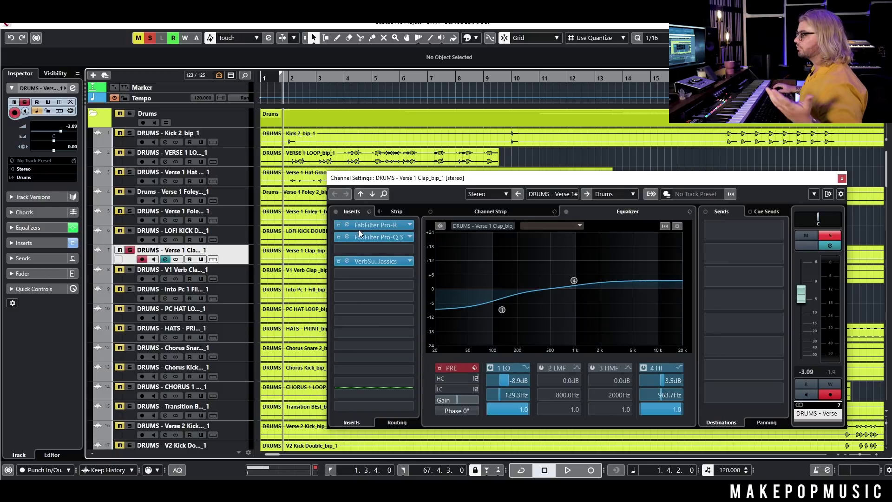
# - Reopen the VerbSuite Classics insert on the Verse 1 Clap, close the channel settings and place the plug-in window beneath the clap's waveform at bar 6
pyautogui.click(378, 261)
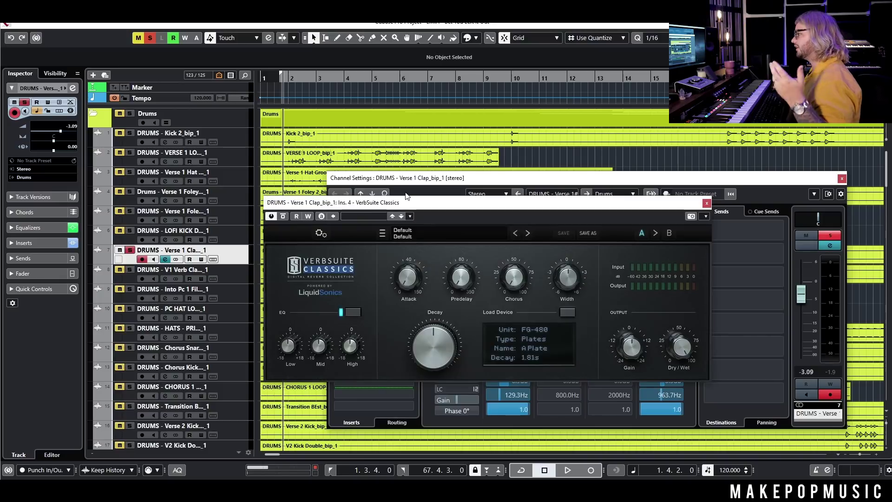
pyautogui.click(841, 179)
pyautogui.press('g')
pyautogui.press('g')
pyautogui.press('g')
pyautogui.moveTo(345, 207); pyautogui.dragTo(373, 303)
pyautogui.scroll(-4, 342, 228)
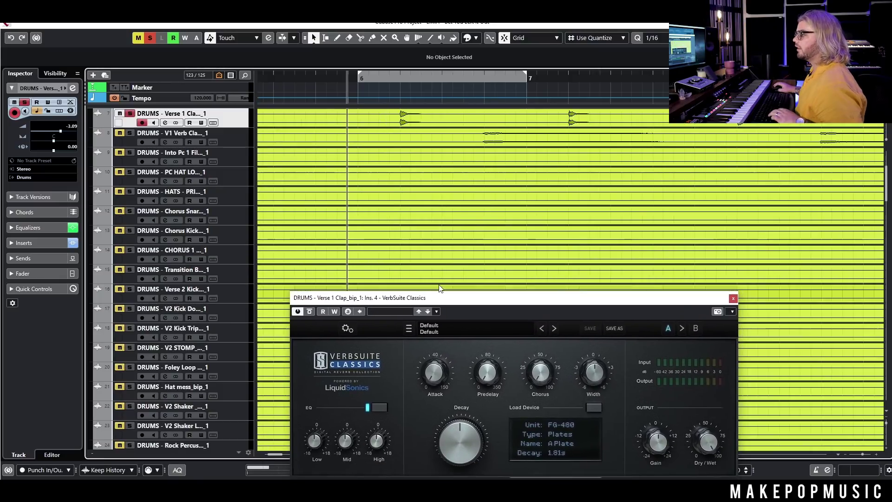
pyautogui.moveTo(441, 301); pyautogui.dragTo(486, 157)
# - Play the clap with VerbSuite Classics bypassed, re-enable it and turn on cycle playback from 6.1.1.0 to 6.3.1.0
pyautogui.press('space')
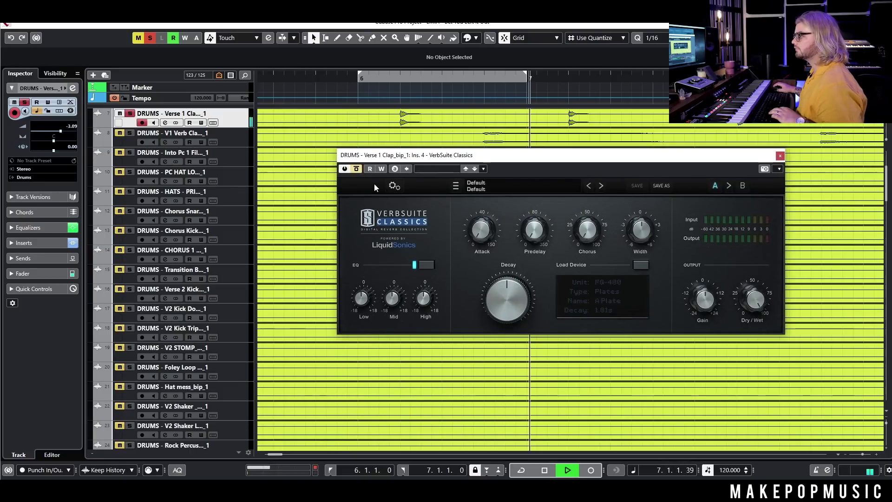
pyautogui.press('space')
pyautogui.press('KP_Divide')
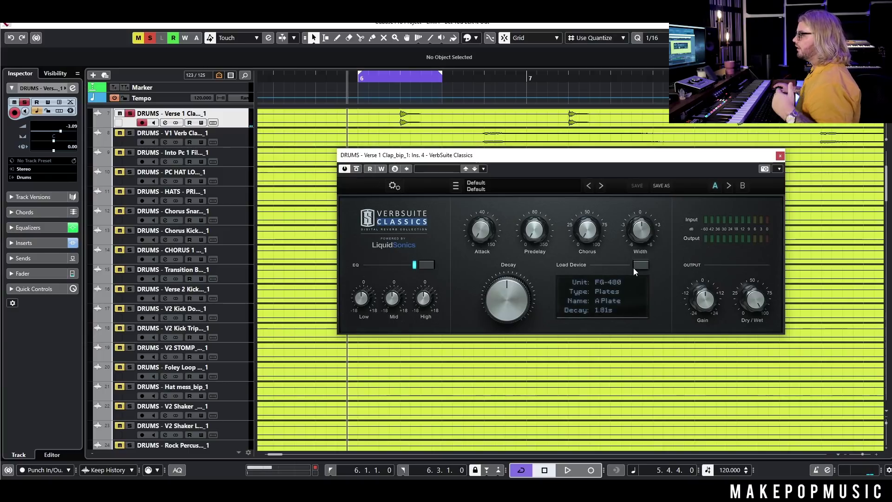
# - Load the FG-480 Lg Wood Room reverb and lower its dry/wet mix while auditioning the looped clap
pyautogui.click(645, 264)
pyautogui.moveTo(653, 293)
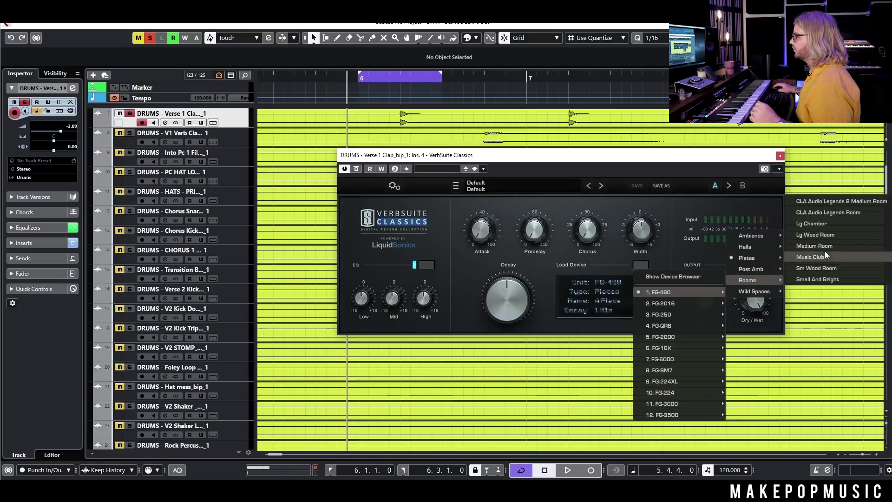
pyautogui.click(828, 235)
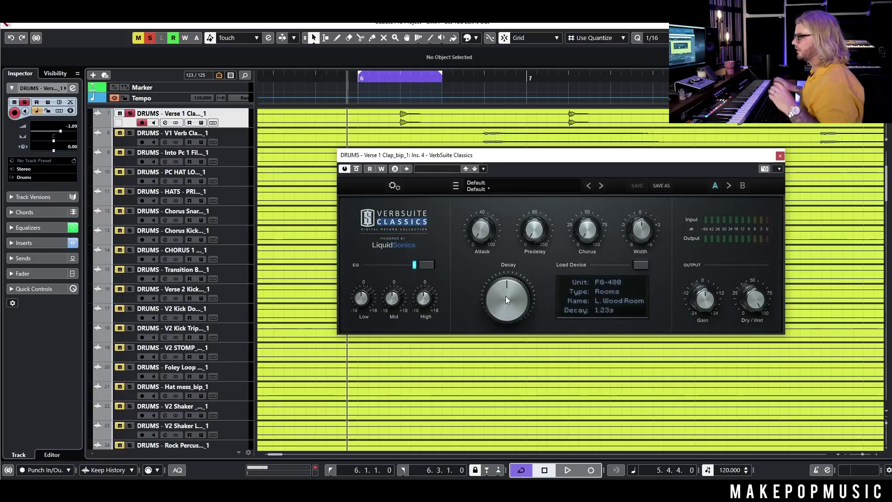
pyautogui.press('space')
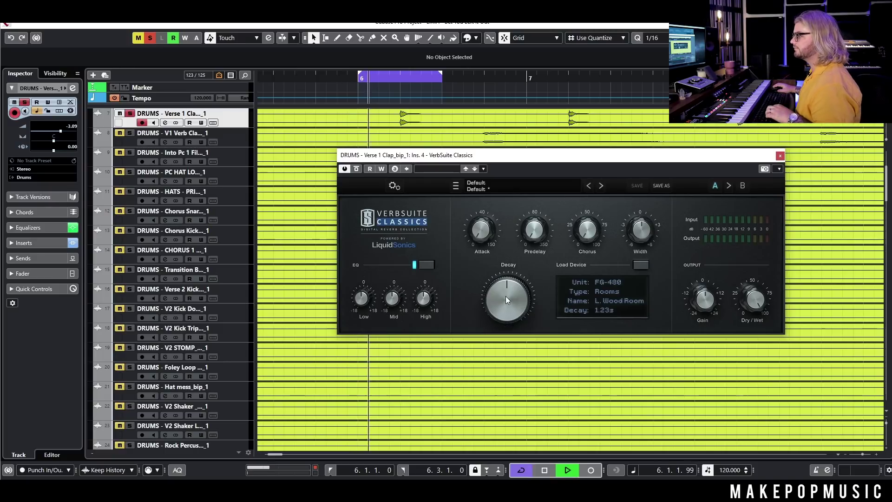
pyautogui.moveTo(754, 299); pyautogui.dragTo(737, 362)
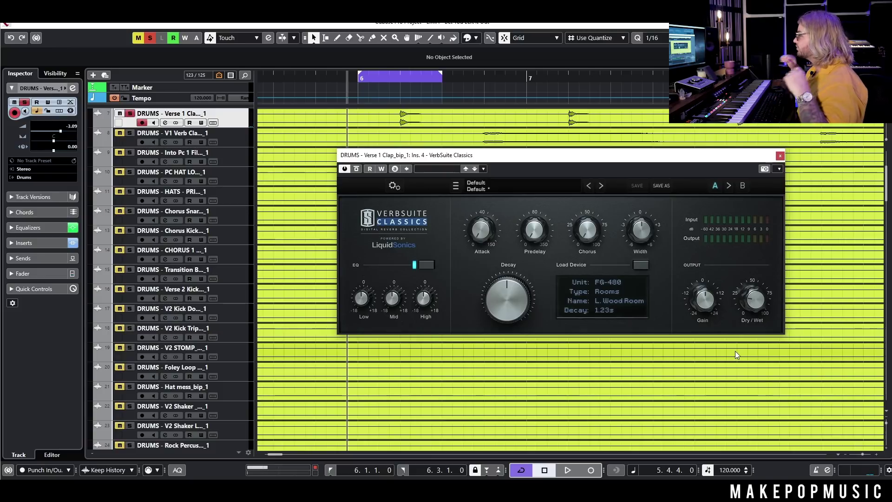
pyautogui.press('space')
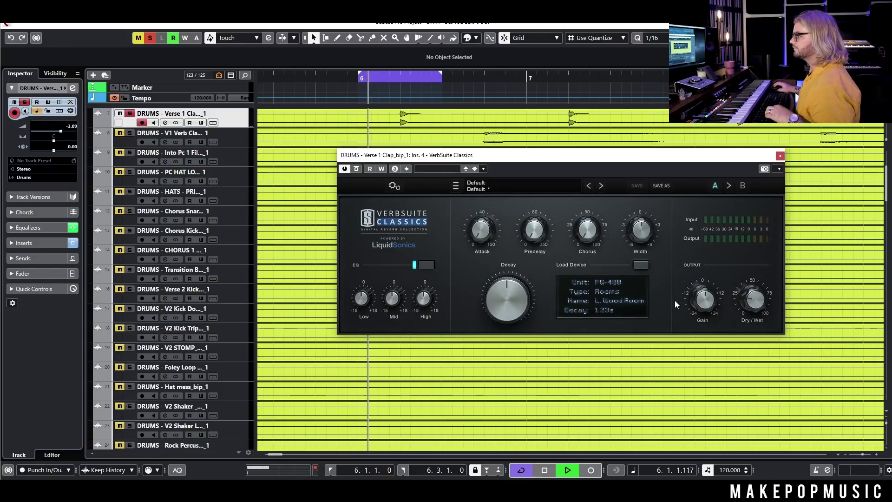
pyautogui.press('space')
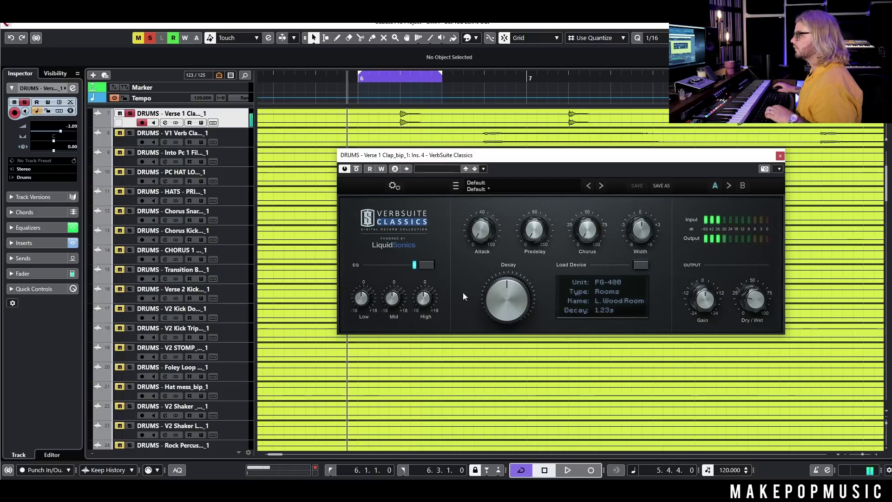
# - Shorten the room reverb's decay to 689 ms and raise its width to about 4.3 dB
pyautogui.click(639, 267)
pyautogui.click(499, 301)
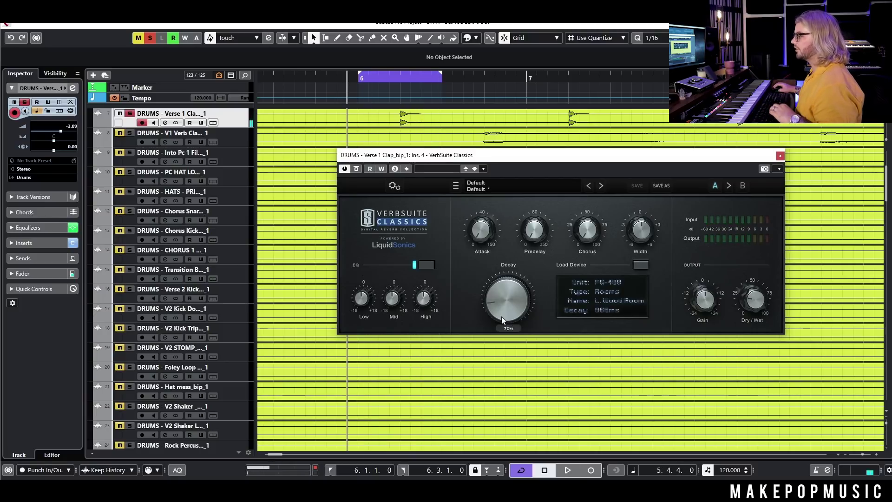
pyautogui.moveTo(499, 321); pyautogui.dragTo(500, 324)
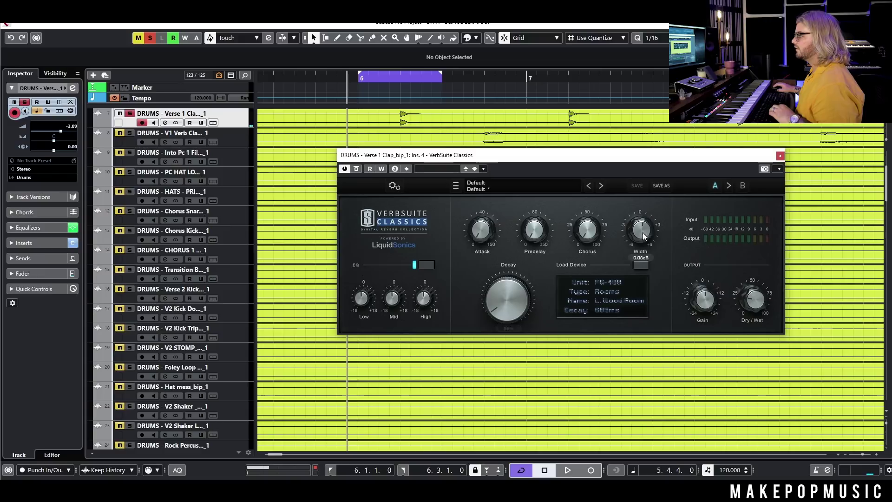
pyautogui.moveTo(641, 229); pyautogui.dragTo(648, 213)
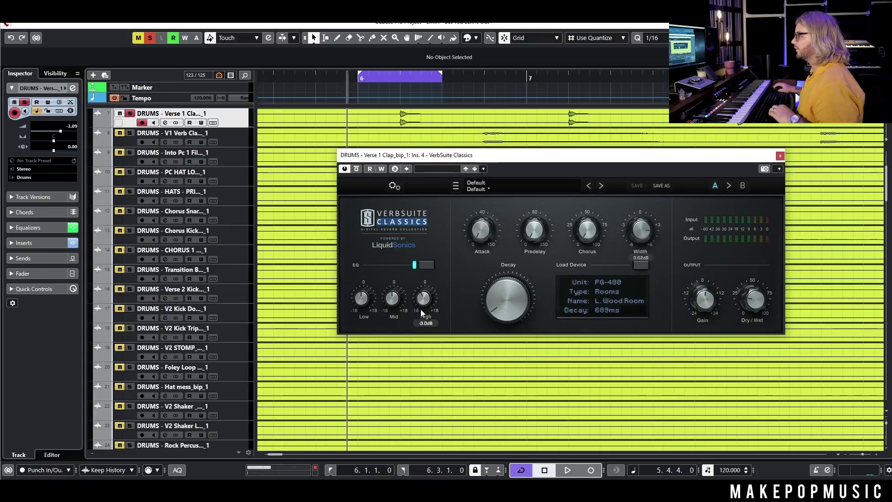
pyautogui.moveTo(651, 227); pyautogui.dragTo(696, 268)
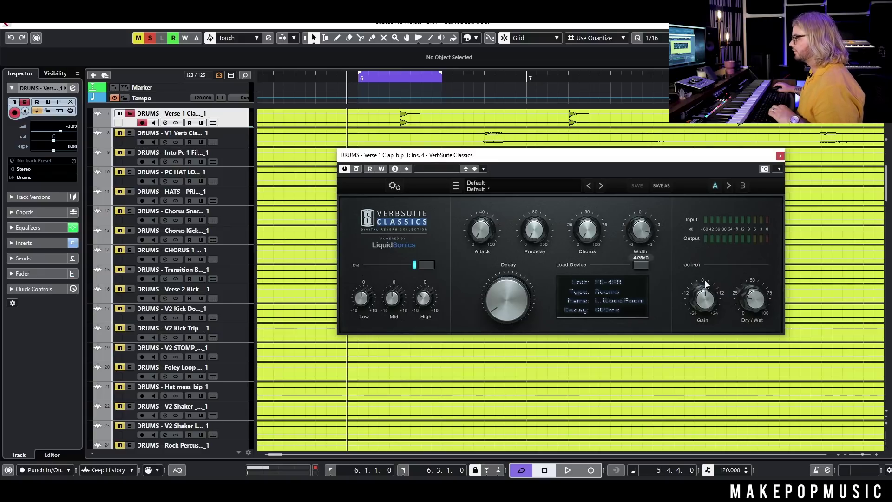
# - Play the looped clap through the room reverb and fine-tune the dry/wet mix
pyautogui.press('space')
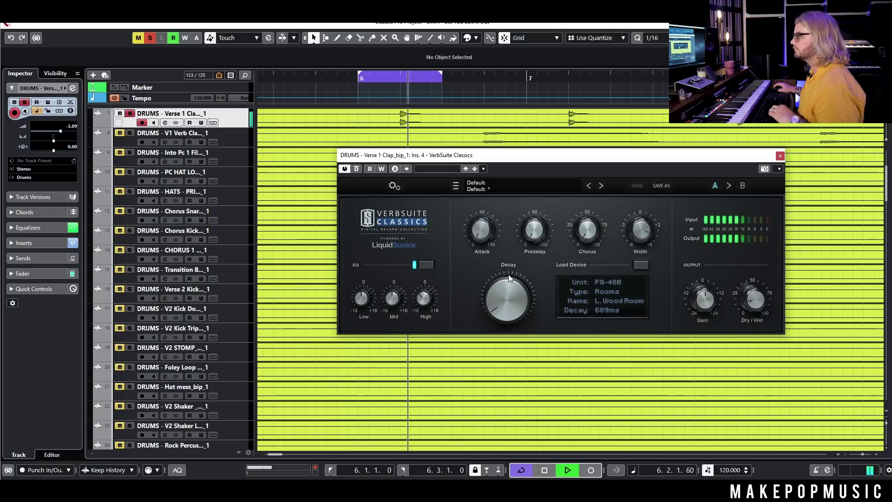
pyautogui.moveTo(754, 298); pyautogui.dragTo(754, 297)
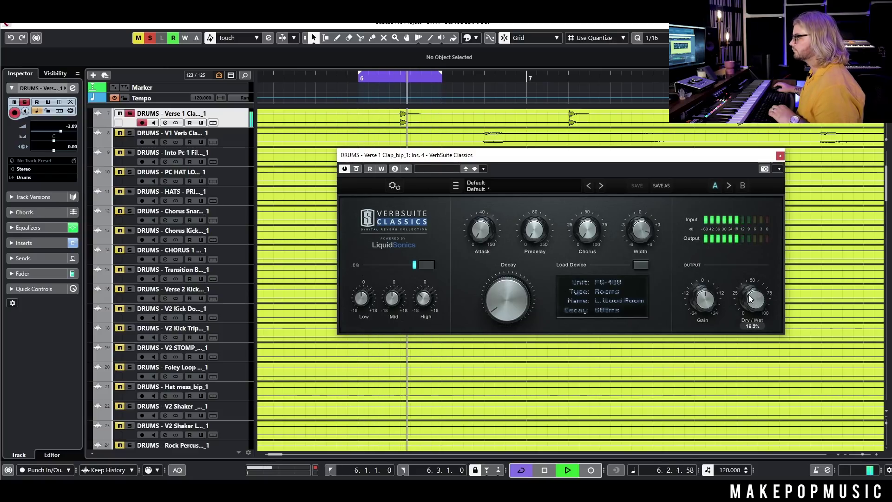
pyautogui.press('space')
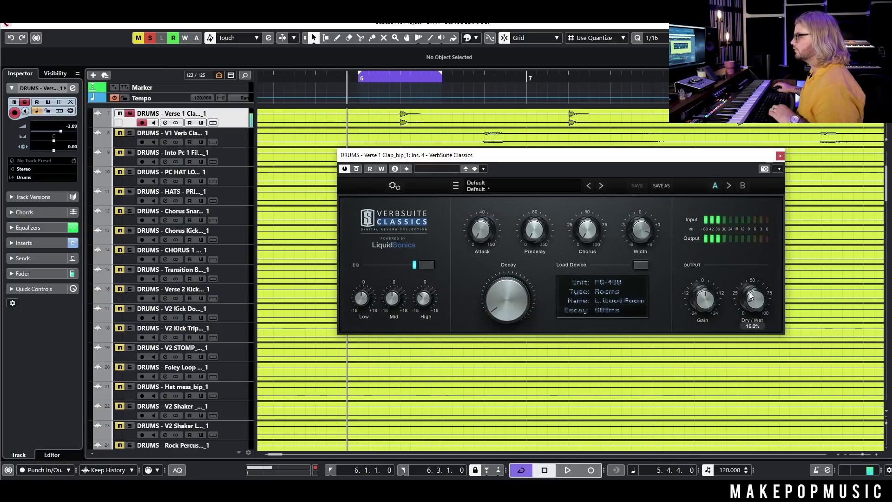
# - Load the FG-480 Fat Plate reverb on the clap and lengthen its decay to 1.89 s
pyautogui.click(639, 265)
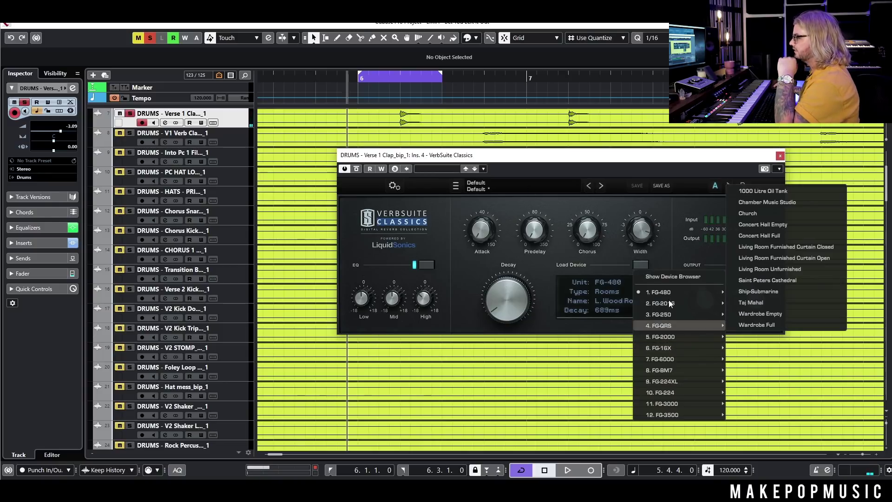
pyautogui.moveTo(667, 292)
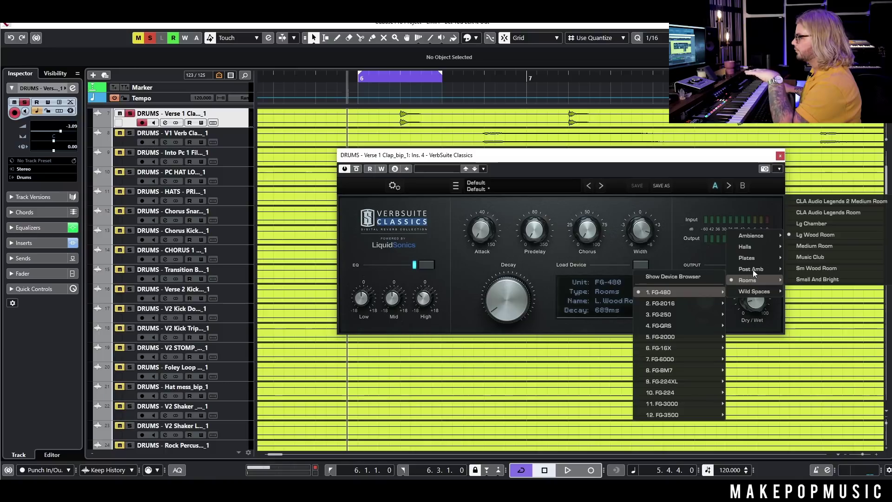
pyautogui.moveTo(756, 260)
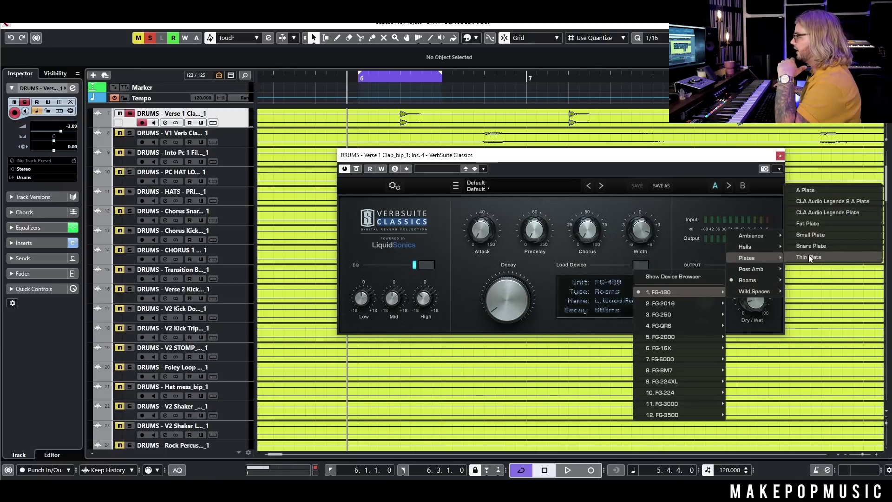
pyautogui.click(818, 226)
pyautogui.moveTo(508, 307); pyautogui.dragTo(511, 270)
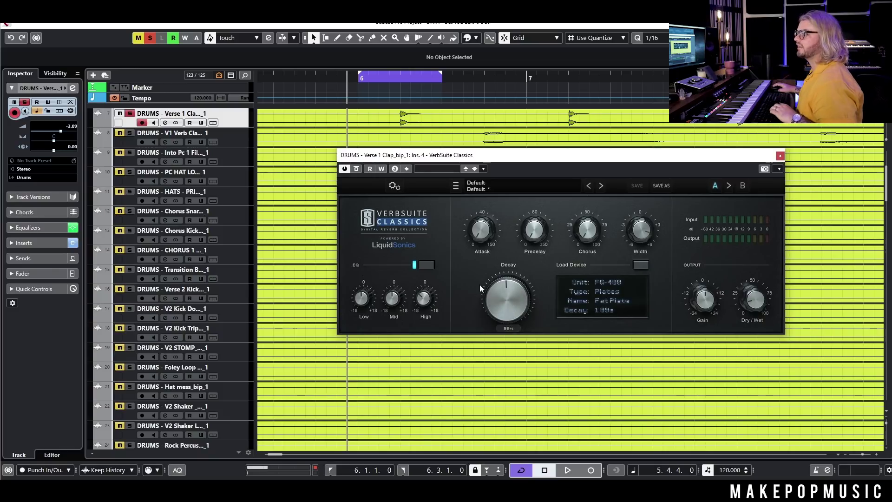
# - Audition the Fat Plate reverb on the looped clap and raise the dry/wet mix to about 21.7%
pyautogui.press('space')
pyautogui.moveTo(752, 304); pyautogui.dragTo(760, 290)
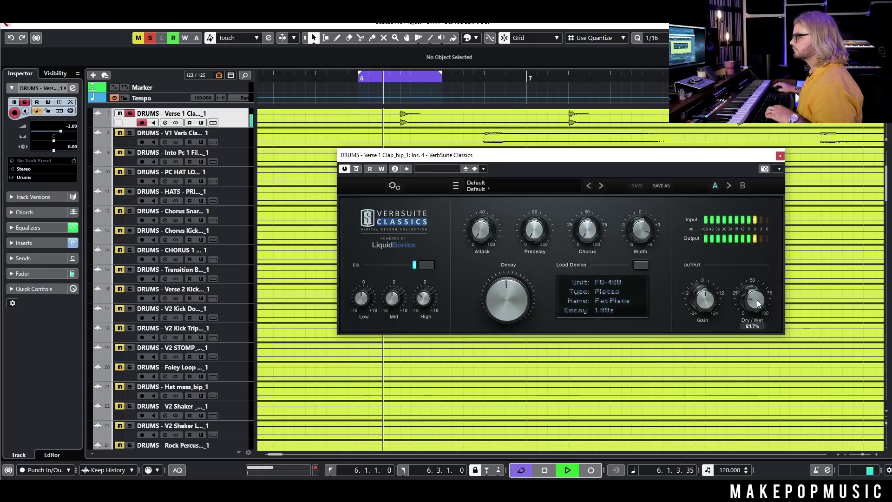
pyautogui.press('space')
# - Load the Sandors Hall reverb from the FG-BM7 Halls1 category and audition it on the looped clap
pyautogui.click(640, 265)
pyautogui.moveTo(666, 295)
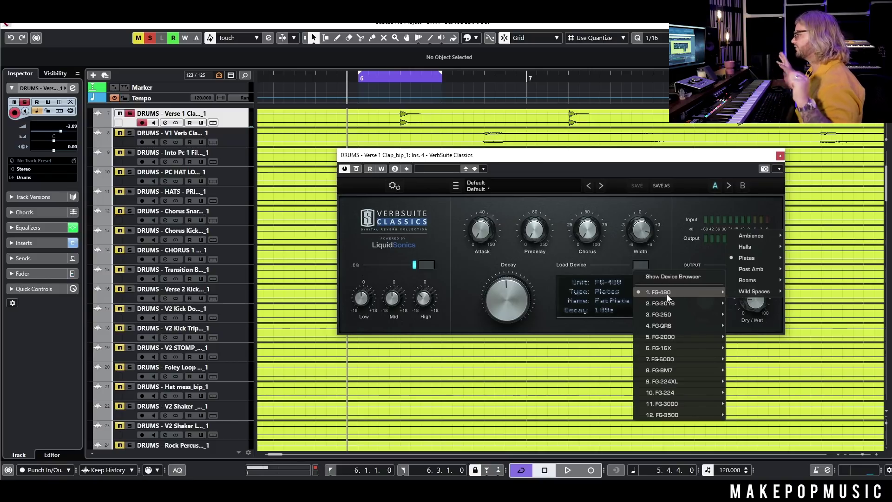
pyautogui.moveTo(689, 383)
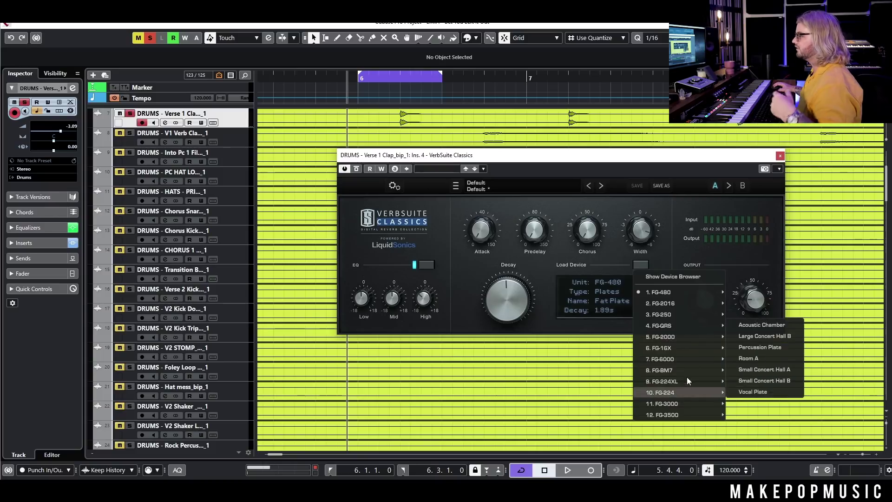
pyautogui.moveTo(683, 360)
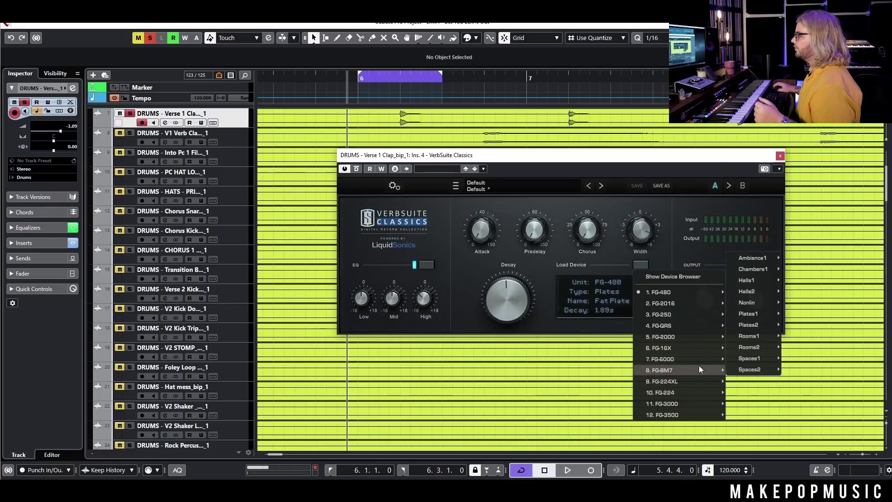
pyautogui.moveTo(758, 280)
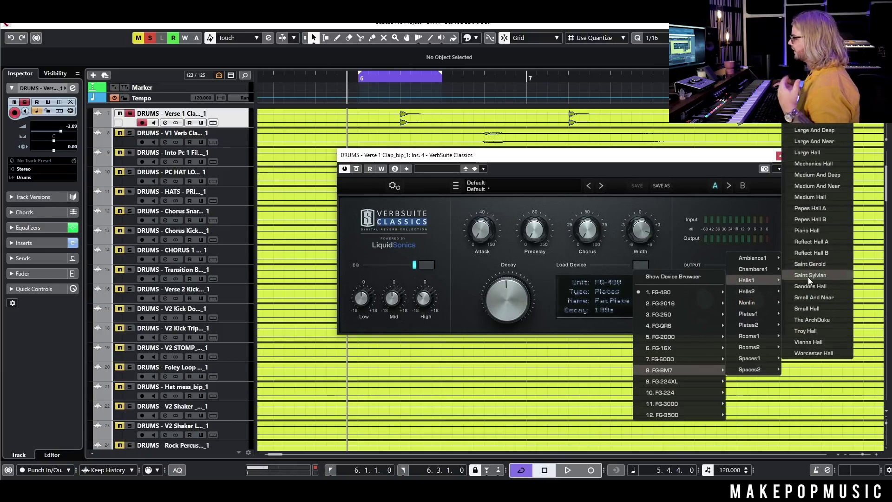
pyautogui.click(810, 289)
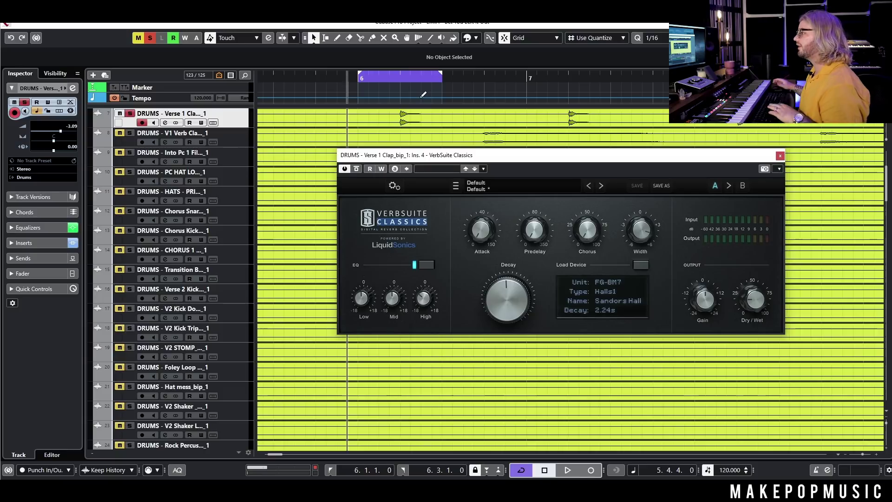
pyautogui.press('space')
pyautogui.press('space')
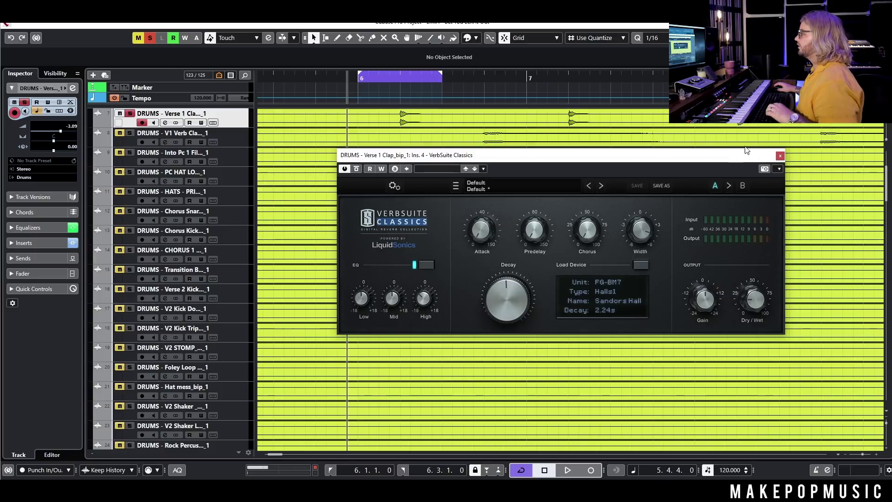
# - Close the clap's reverb window, place the playhead at bar 2 and solo the VOX - LEAD_PRINT track
pyautogui.click(780, 155)
pyautogui.press('g')
pyautogui.press('g')
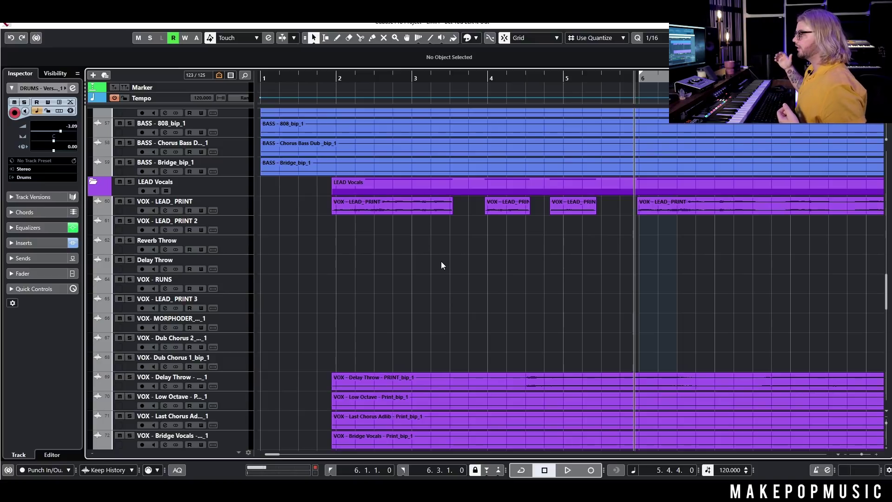
pyautogui.click(334, 75)
pyautogui.click(130, 202)
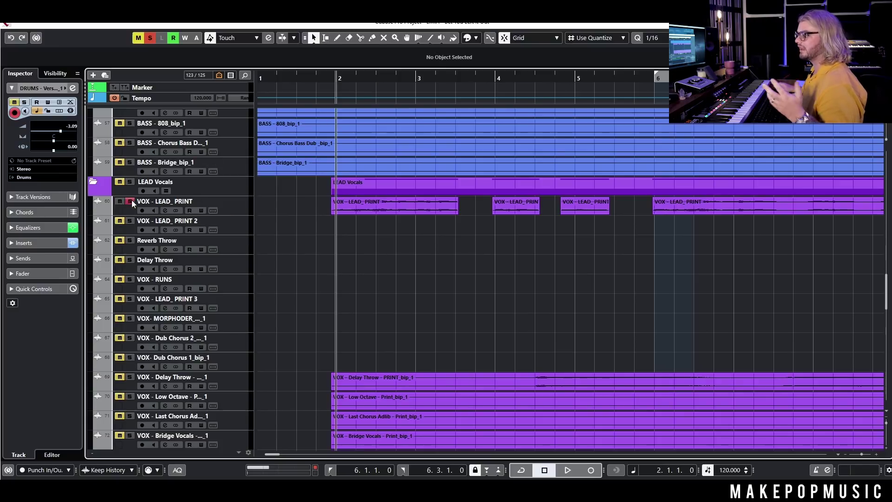
# - Open the VerbSuite Classics insert on the Reverb Vox Long FX channel and listen to its effect on the lead vocal
pyautogui.scroll(-15, 391, 224)
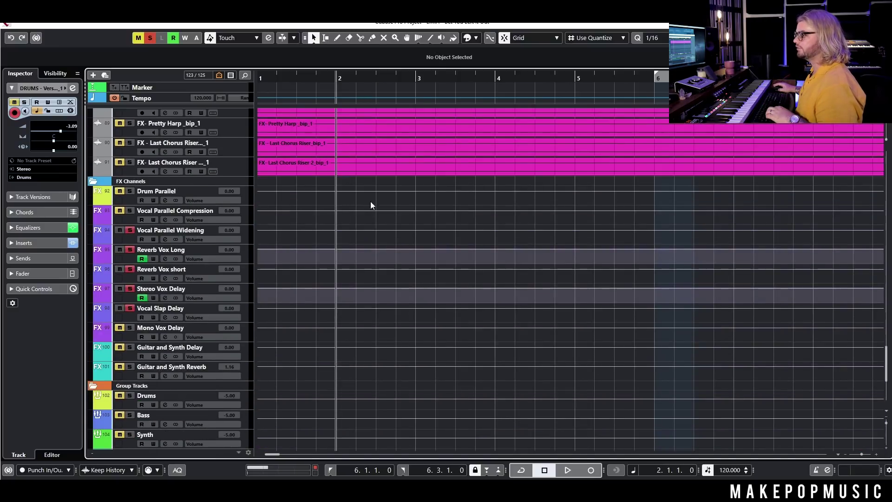
pyautogui.click(165, 258)
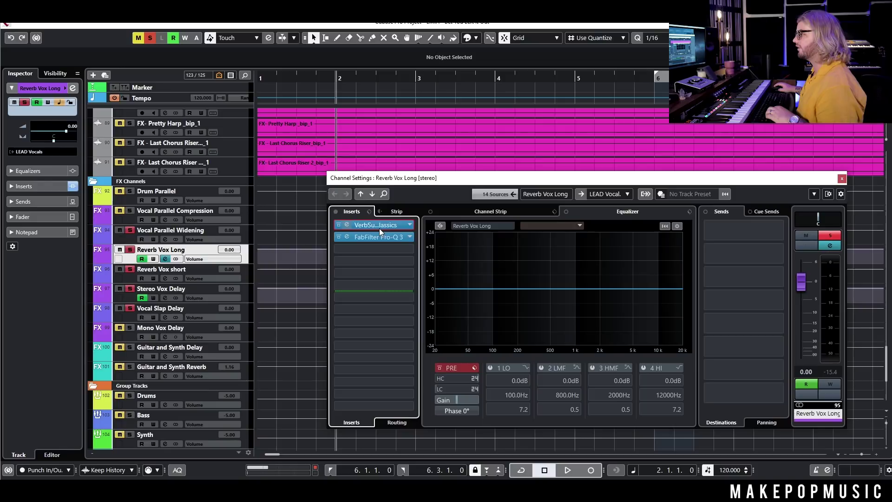
pyautogui.click(379, 226)
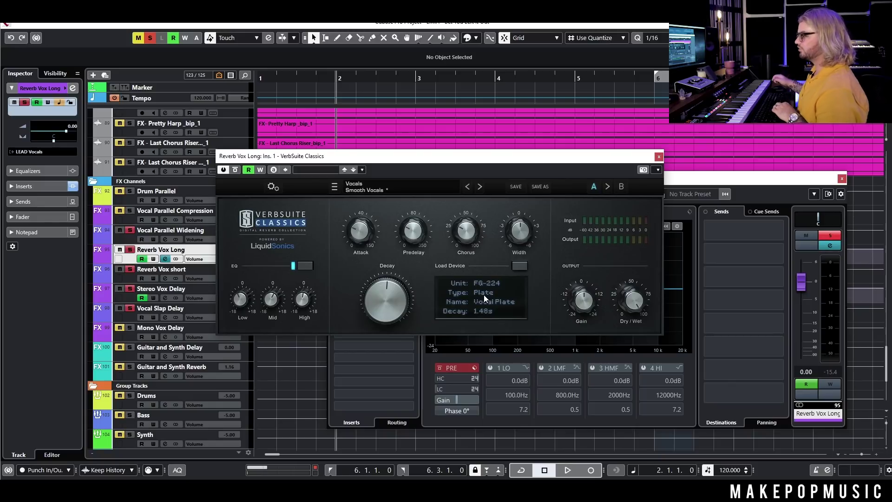
pyautogui.press('space')
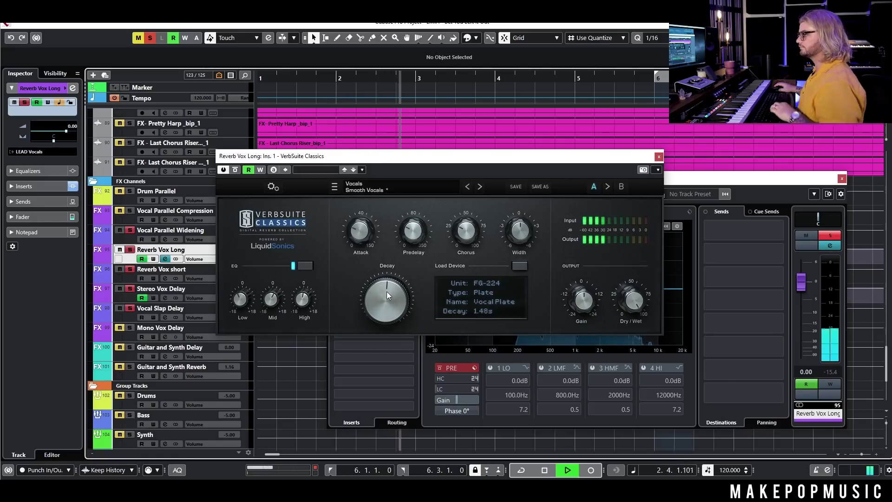
pyautogui.press('space')
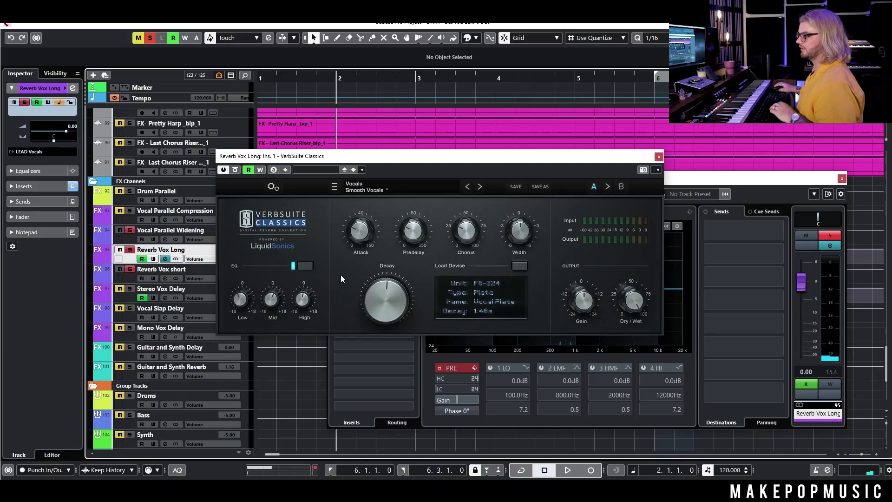
# - Audition the soloed Reverb Vox Long return with the Smooth Vocals plate setting
pyautogui.press('space')
pyautogui.press('space')
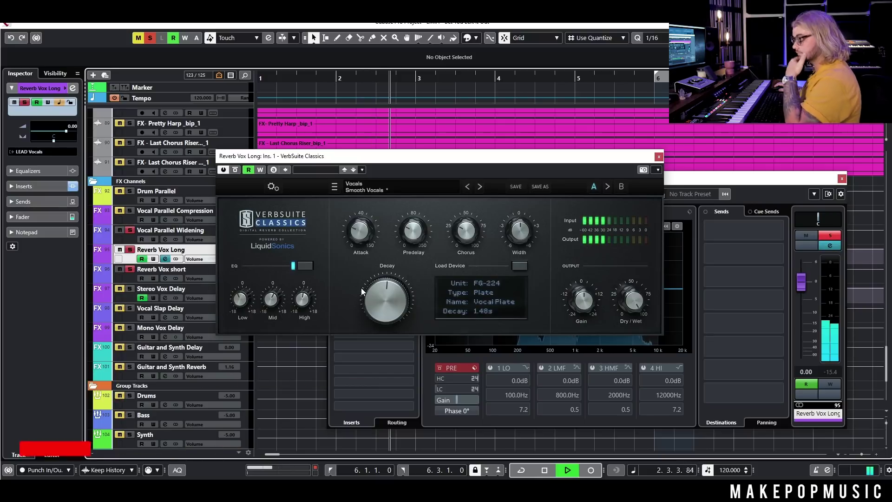
pyautogui.moveTo(373, 300)
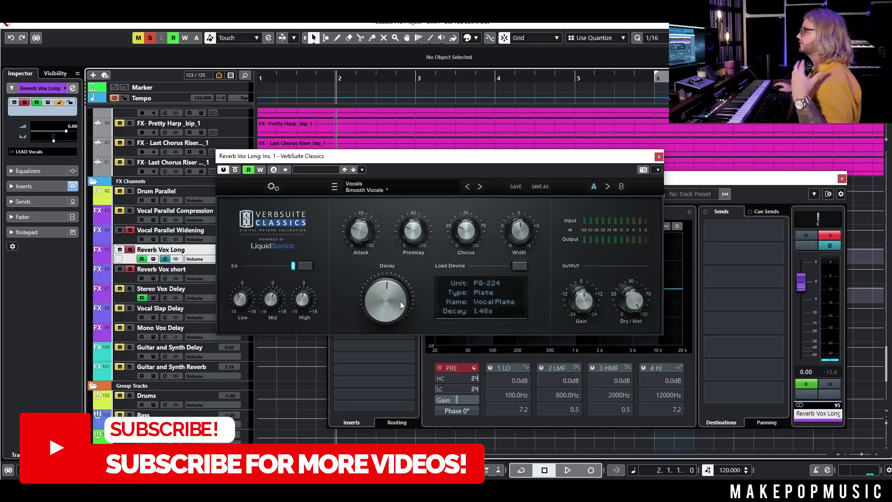
# - Clear all solos, mute the Stereo Vox Delay and Vocal Slap Delay channels, and play the lead vocal with the reverb
pyautogui.click(150, 39)
pyautogui.click(119, 289)
pyautogui.click(120, 308)
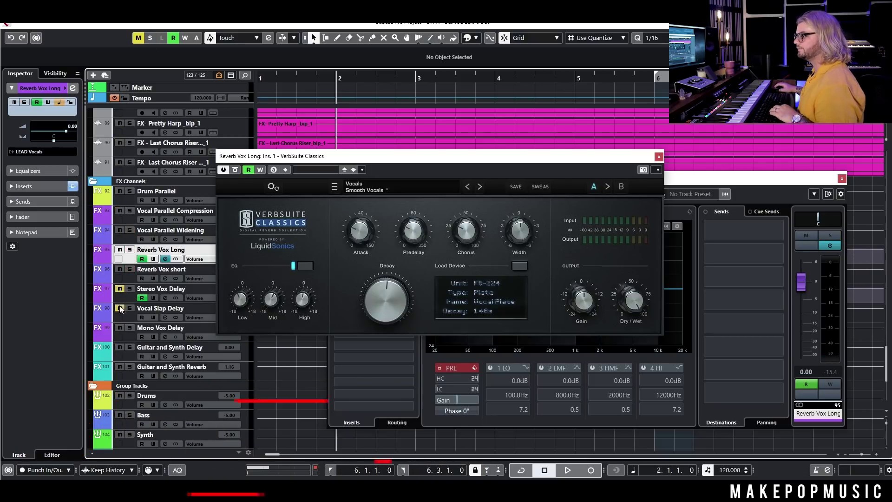
pyautogui.press('space')
pyautogui.scroll(-1, 394, 295)
pyautogui.press('space')
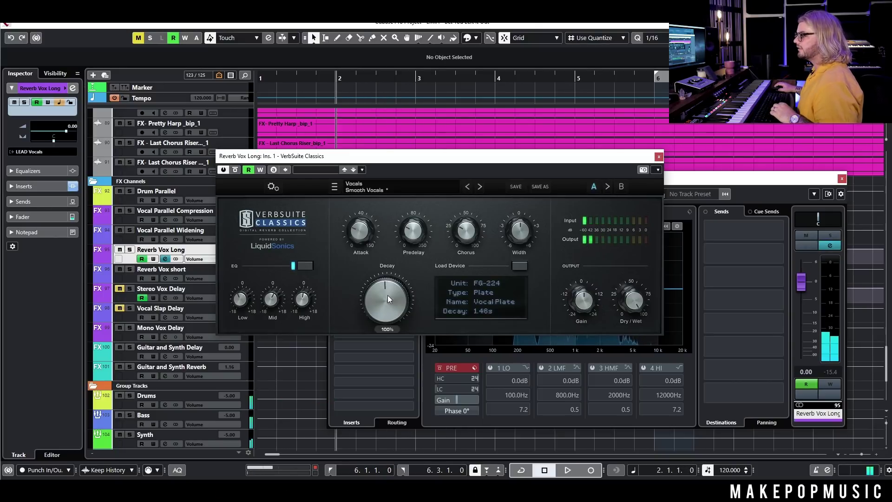
# - Shorten the long vocal reverb's decay to about 942 ms and audition it in the mix
pyautogui.moveTo(384, 313); pyautogui.dragTo(377, 330)
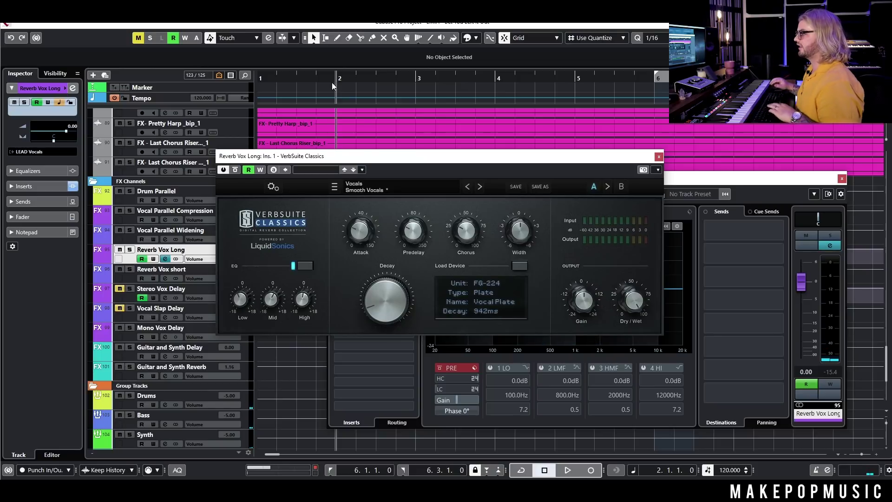
pyautogui.press('space')
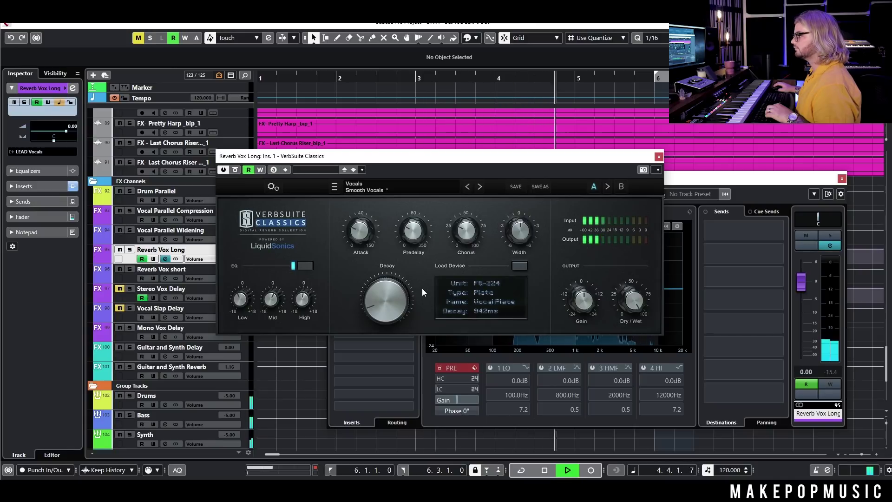
pyautogui.press('space')
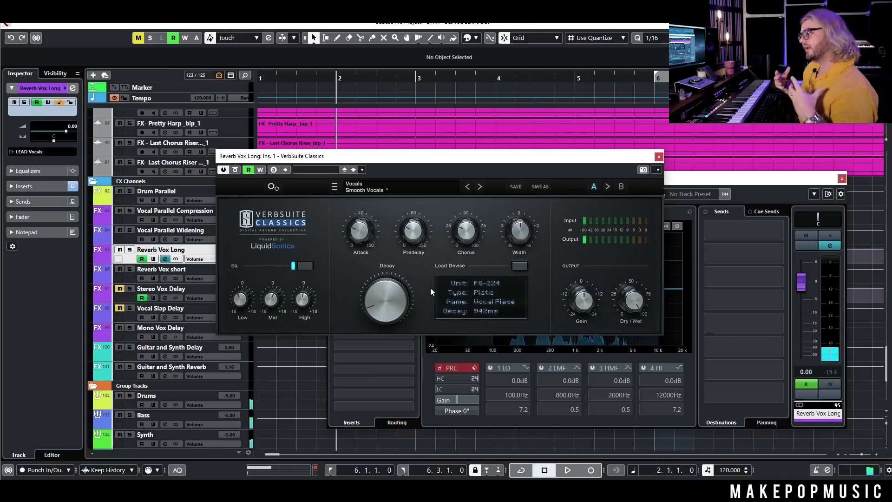
# - Audition the vocal reverb with its decay raised to about 1.90 s, and bring the decay back down to about 1.47 s
pyautogui.moveTo(405, 302); pyautogui.dragTo(405, 295)
pyautogui.moveTo(410, 258); pyautogui.dragTo(408, 266)
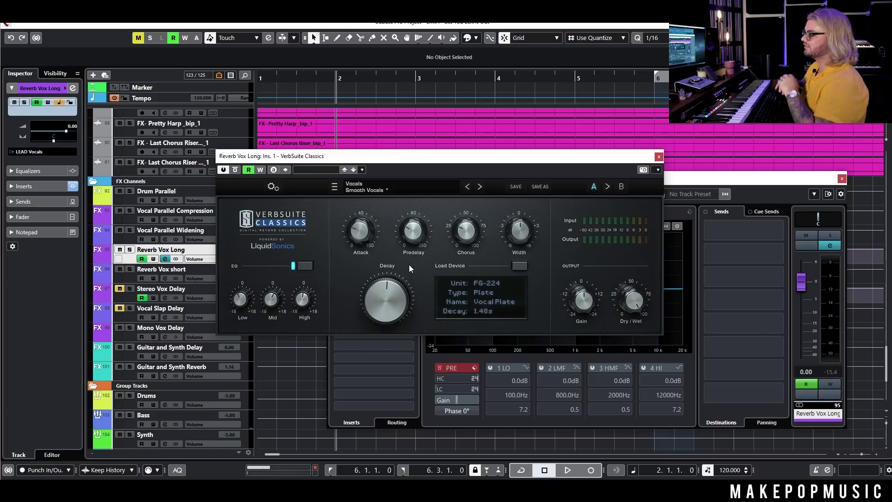
pyautogui.moveTo(375, 294); pyautogui.dragTo(394, 208)
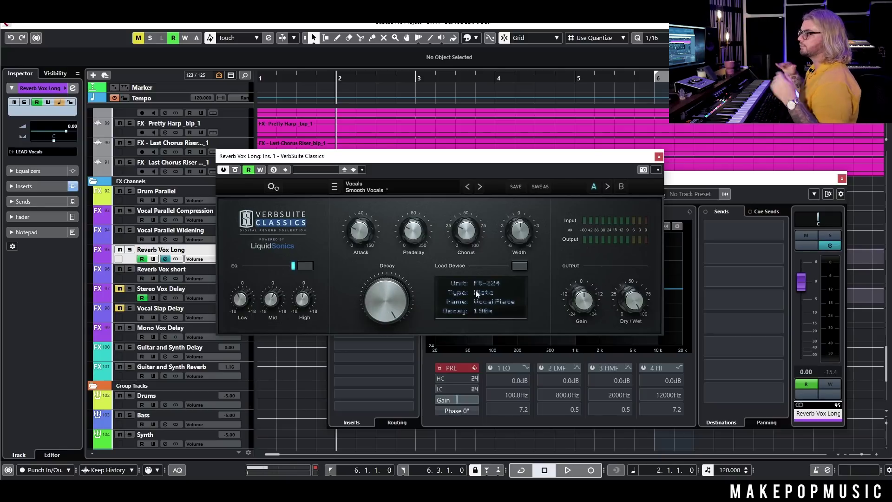
pyautogui.press('space')
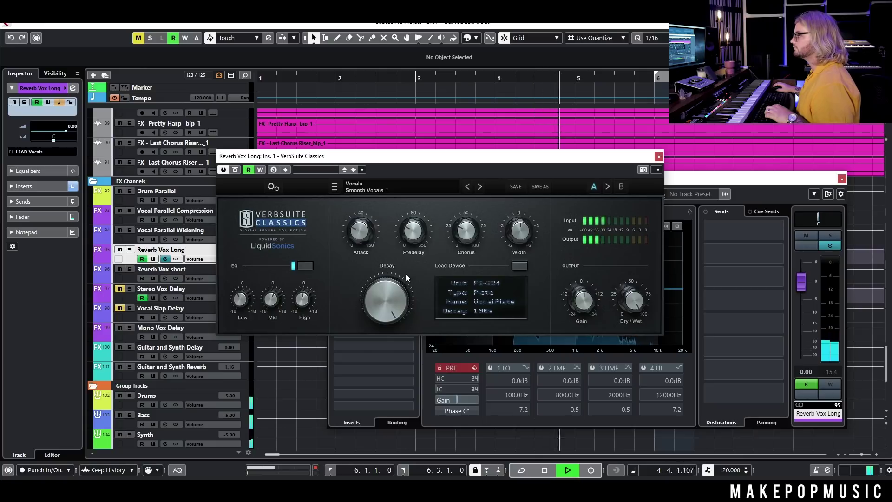
pyautogui.press('space')
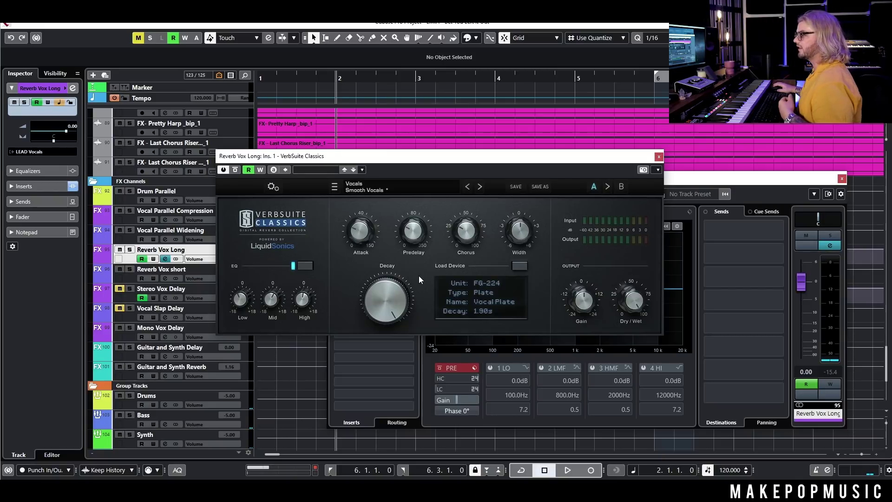
pyautogui.moveTo(388, 289); pyautogui.dragTo(372, 327)
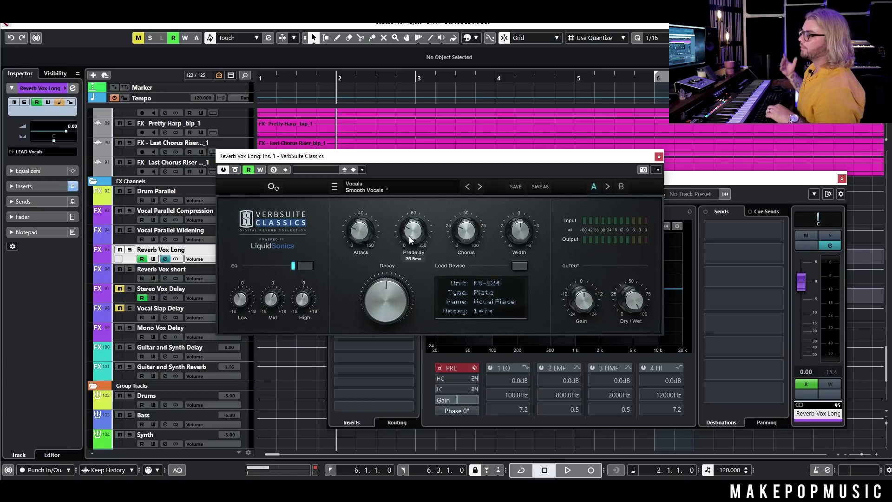
# - Lower the vocal reverb's predelay to its minimum and audition it in the mix
pyautogui.moveTo(409, 236)
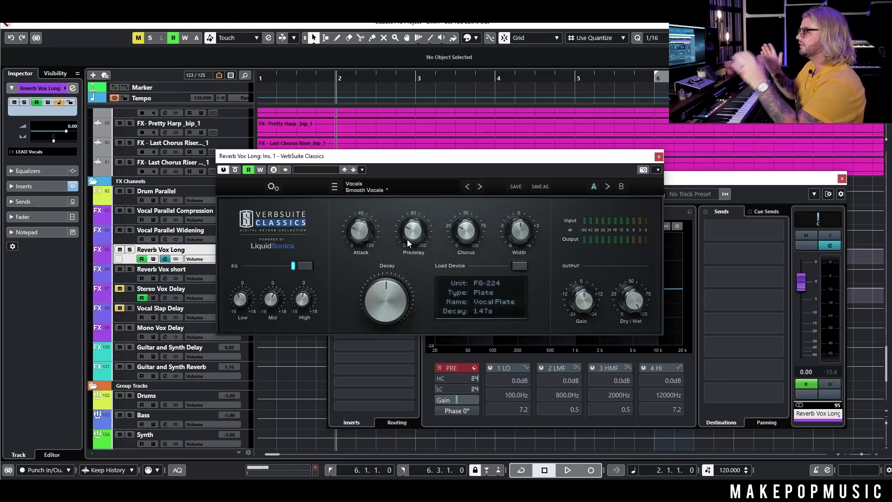
pyautogui.moveTo(407, 239); pyautogui.dragTo(409, 288)
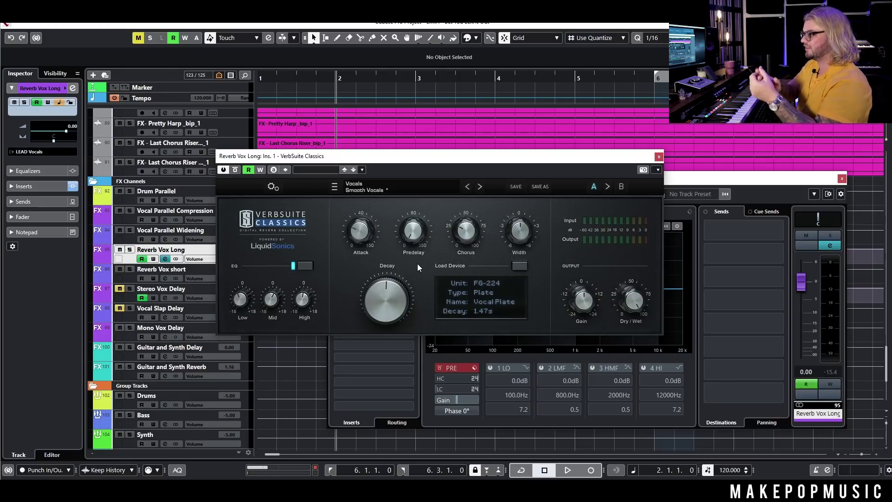
pyautogui.press('space')
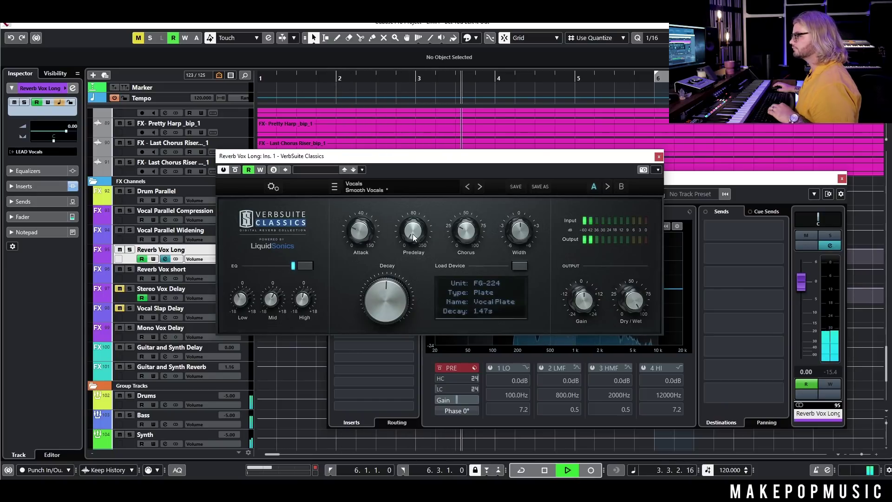
pyautogui.press('space')
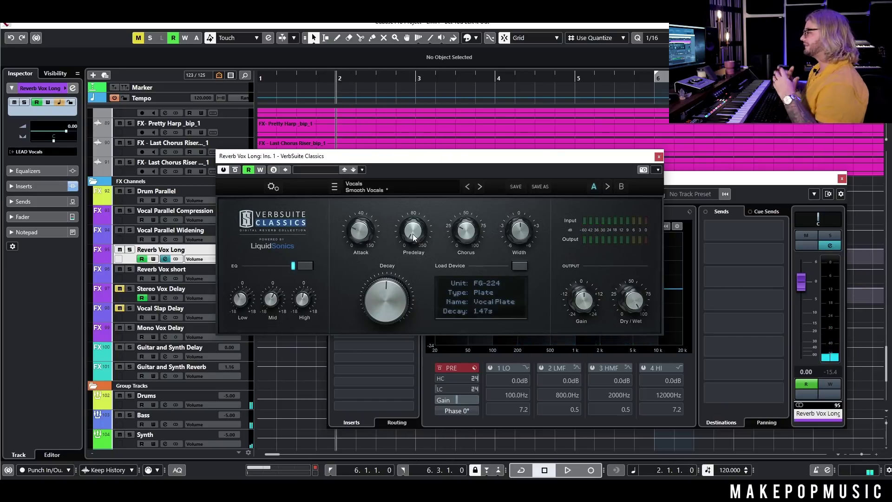
# - Raise the reverb's predelay to 350 ms and audition it in the mix and with Reverb Vox Long soloed
pyautogui.click(414, 237)
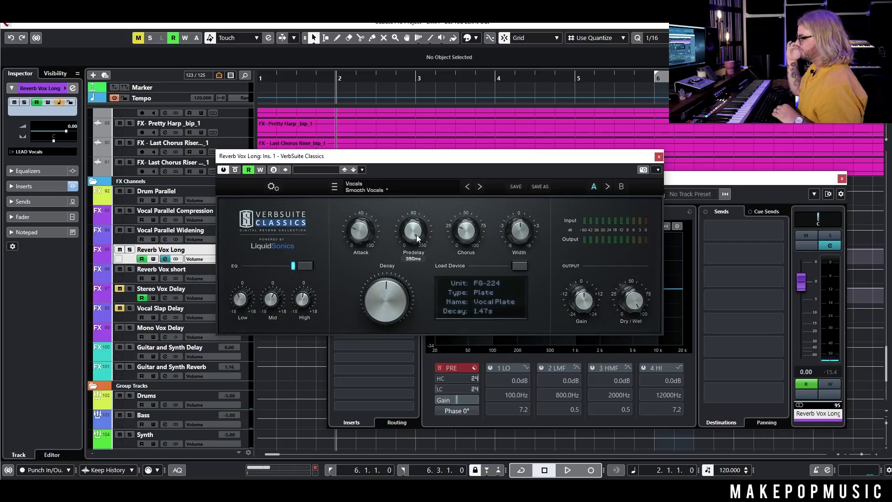
pyautogui.press('space')
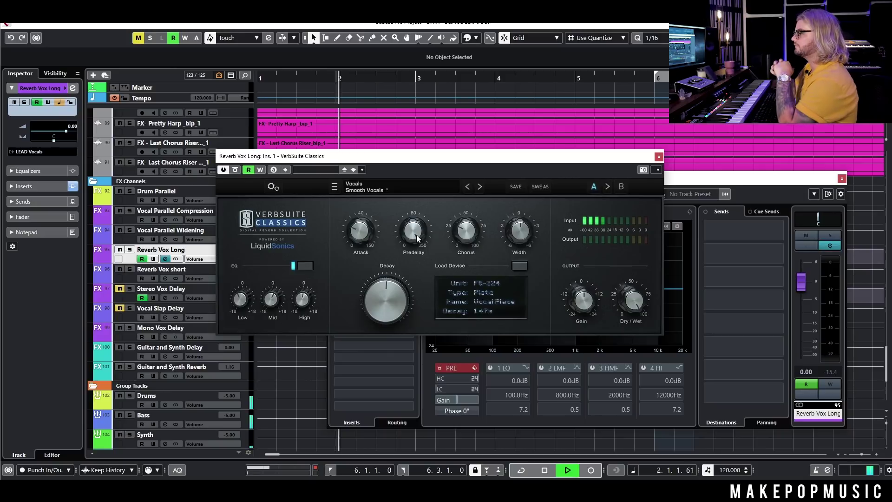
pyautogui.click(130, 250)
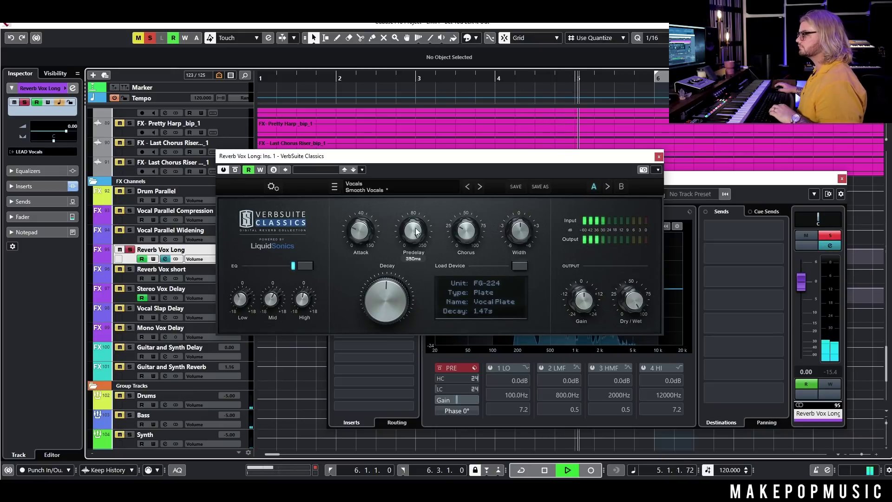
pyautogui.press('space')
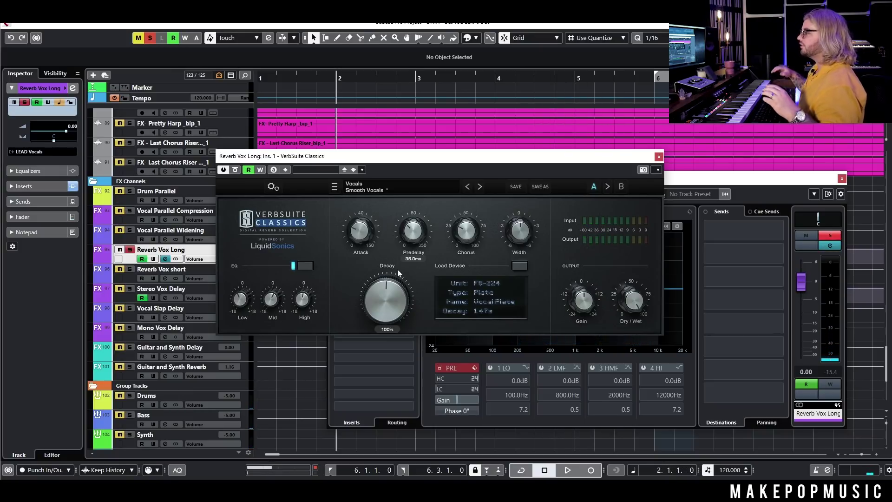
# - Set the reverb's predelay to about 38 ms, unsolo Reverb Vox Long and audition it in the full mix
pyautogui.moveTo(414, 237); pyautogui.dragTo(414, 240)
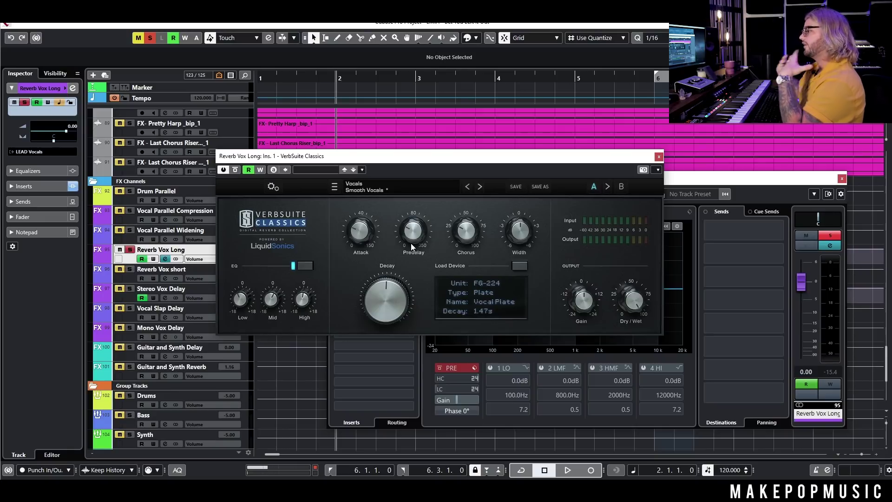
pyautogui.click(130, 249)
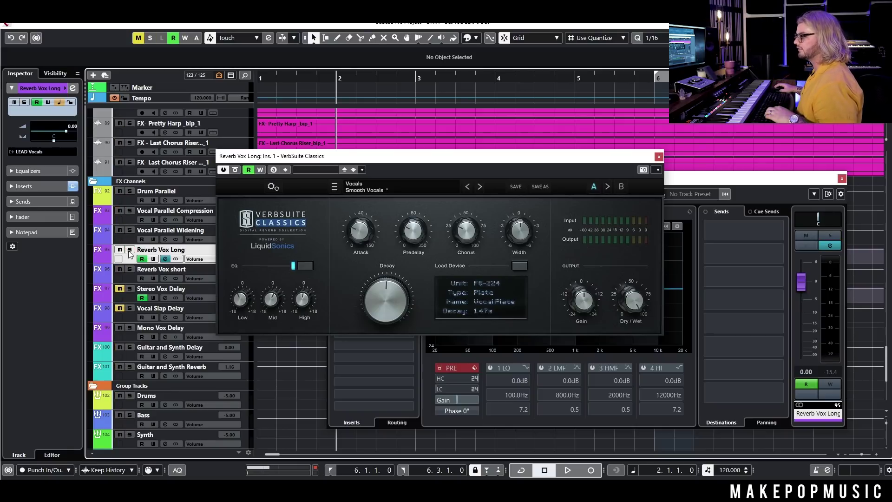
pyautogui.press('space')
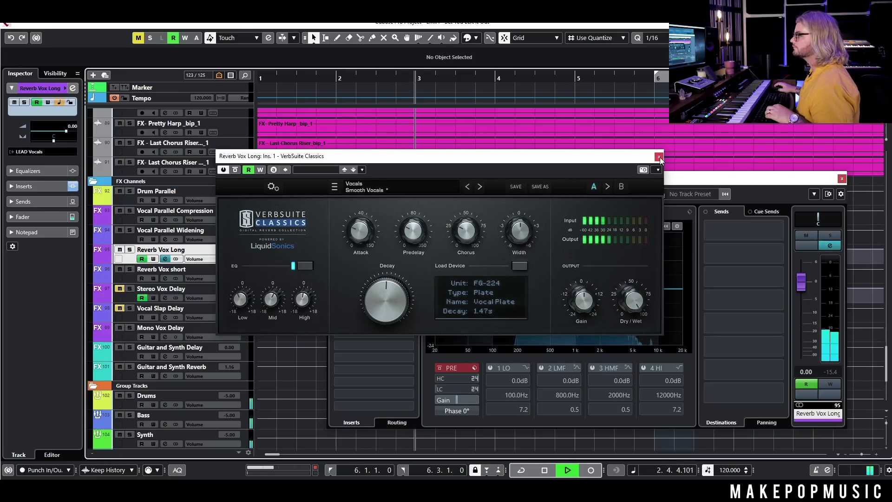
pyautogui.press('space')
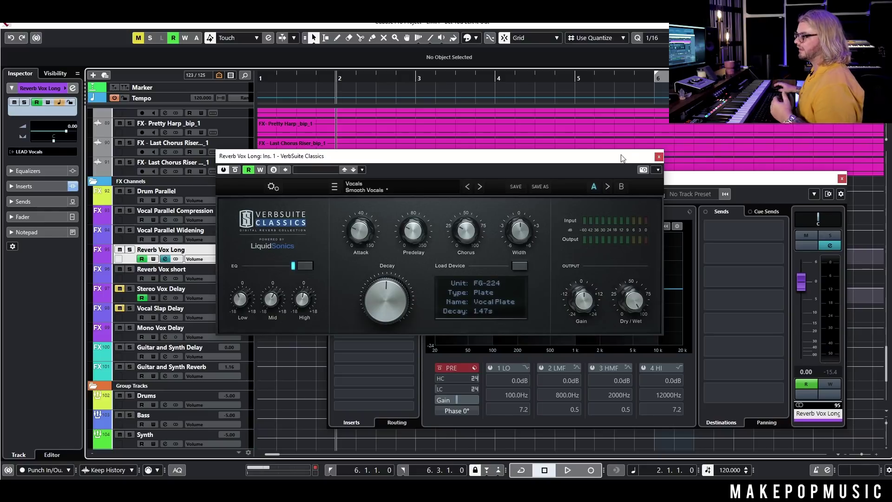
# - Review the attack and EQ controls of VerbSuite Classics on Reverb Vox Long and close its editor
pyautogui.moveTo(365, 232)
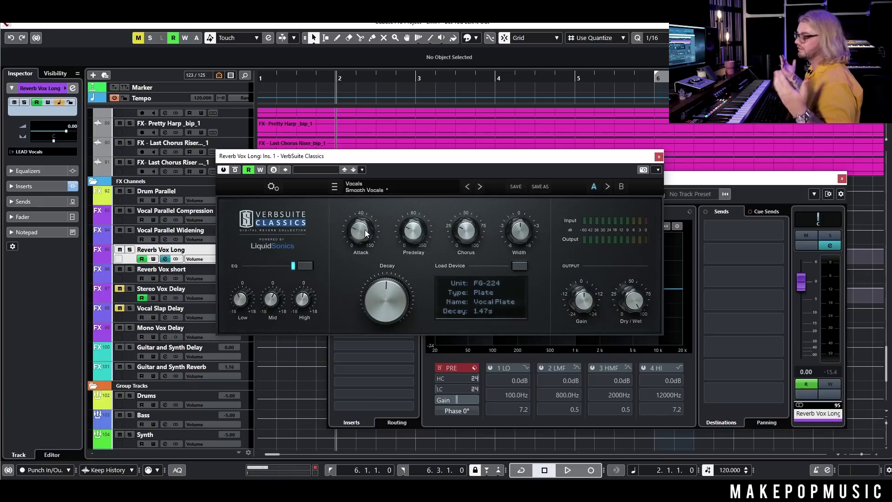
pyautogui.press('Escape')
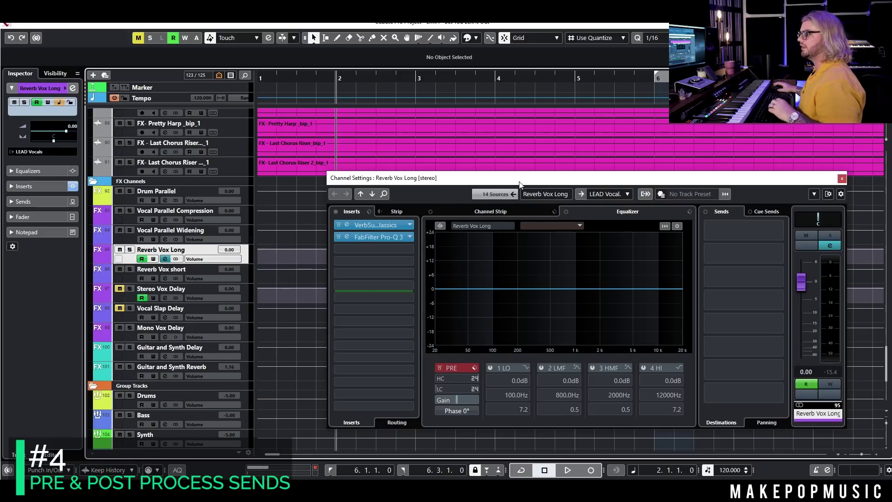
pyautogui.click(370, 230)
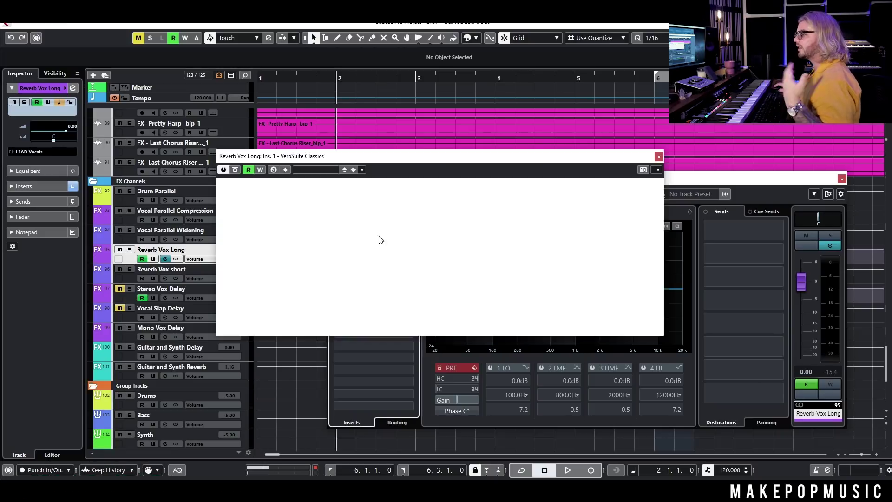
pyautogui.moveTo(302, 300)
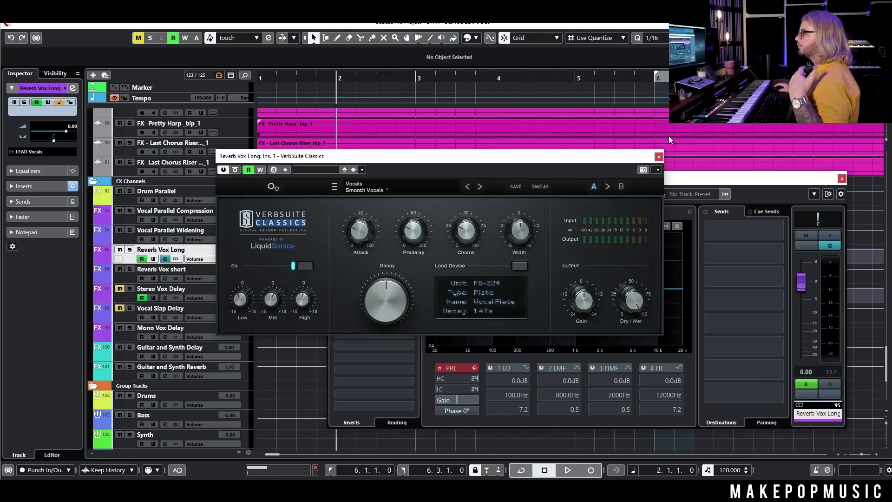
pyautogui.click(658, 157)
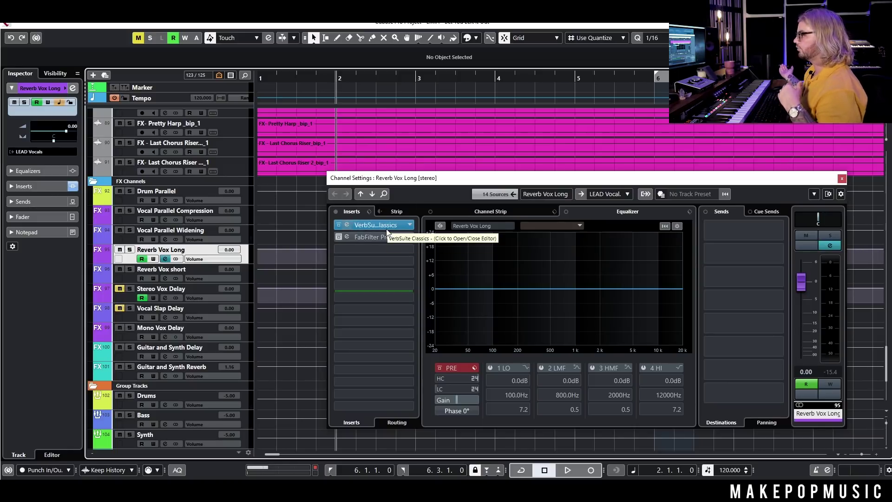
# - Open the FabFilter Pro-Q 3 insert on Reverb Vox Long and examine its low-cut and high-cut bands
pyautogui.moveTo(336, 183); pyautogui.dragTo(326, 229)
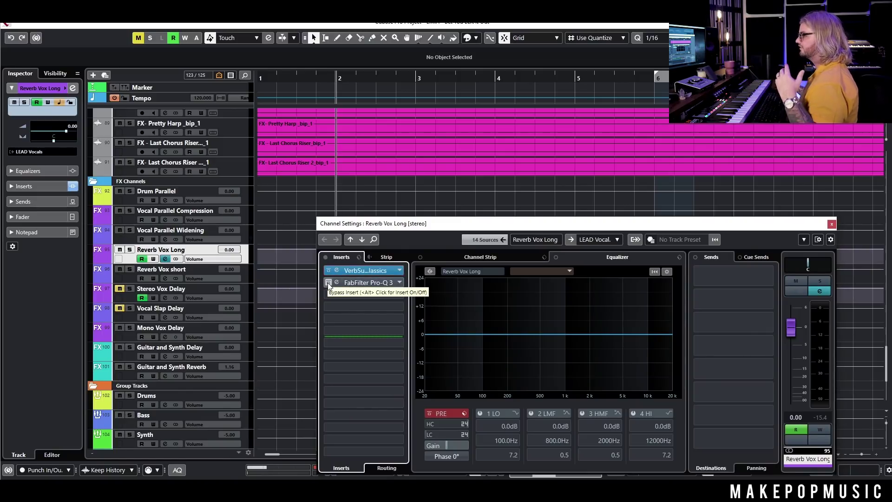
pyautogui.click(361, 285)
pyautogui.moveTo(889, 42); pyautogui.dragTo(406, 150)
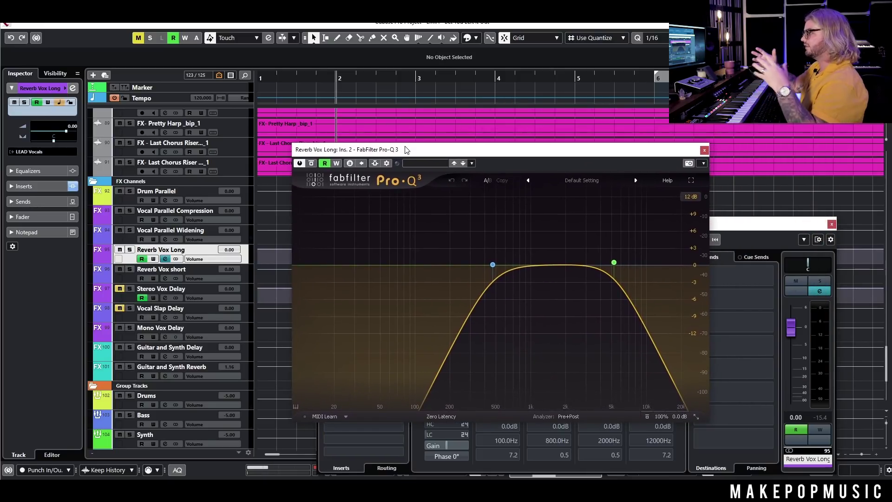
pyautogui.moveTo(485, 270)
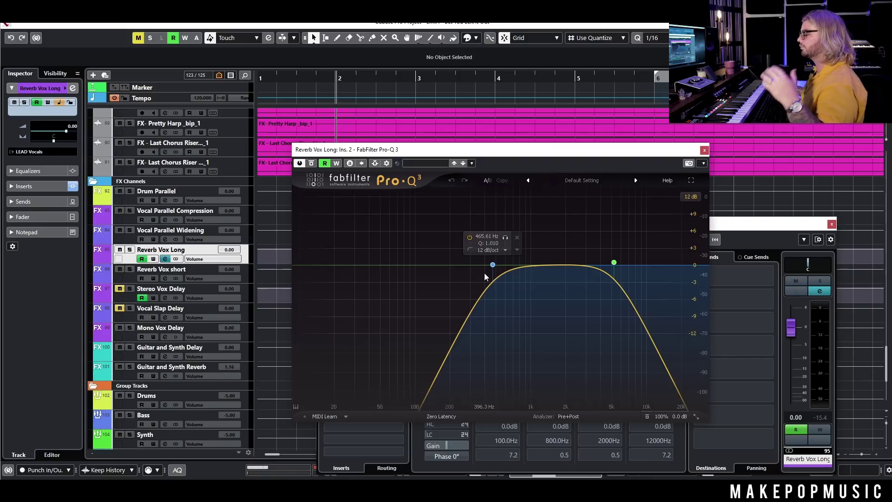
# - Solo Reverb Vox Long, audition the reverb through Pro-Q 3 and bypass the EQ for comparison
pyautogui.click(129, 249)
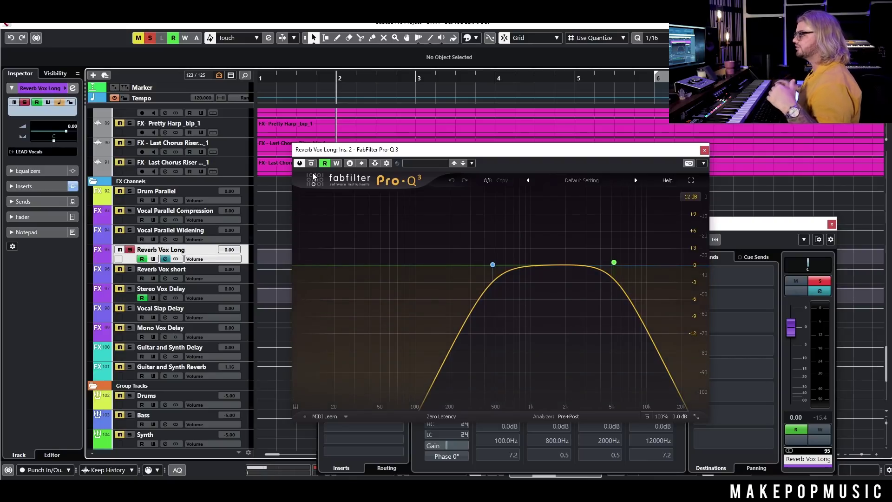
pyautogui.moveTo(374, 150); pyautogui.dragTo(455, 135)
pyautogui.press('space')
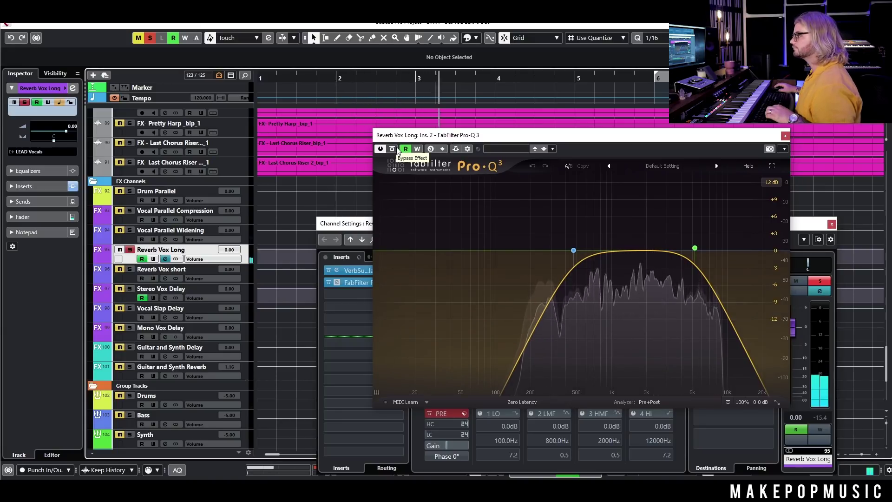
pyautogui.press('space')
pyautogui.click(393, 148)
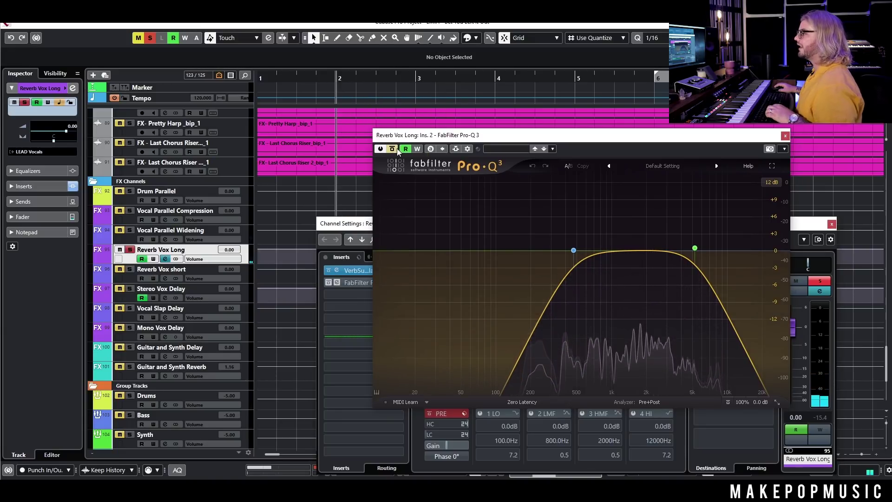
# - Re-enable Pro-Q 3 on Reverb Vox Long during playback, unsolo the channel and close the EQ editor
pyautogui.press('space')
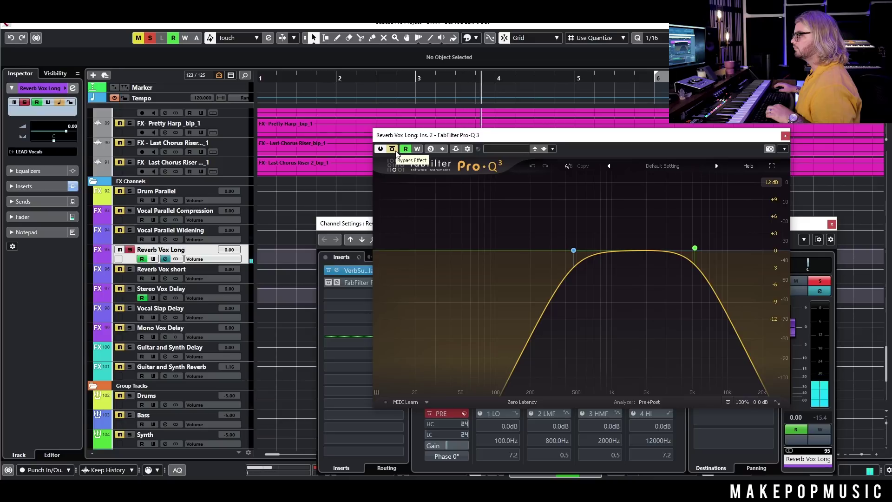
pyautogui.click(395, 149)
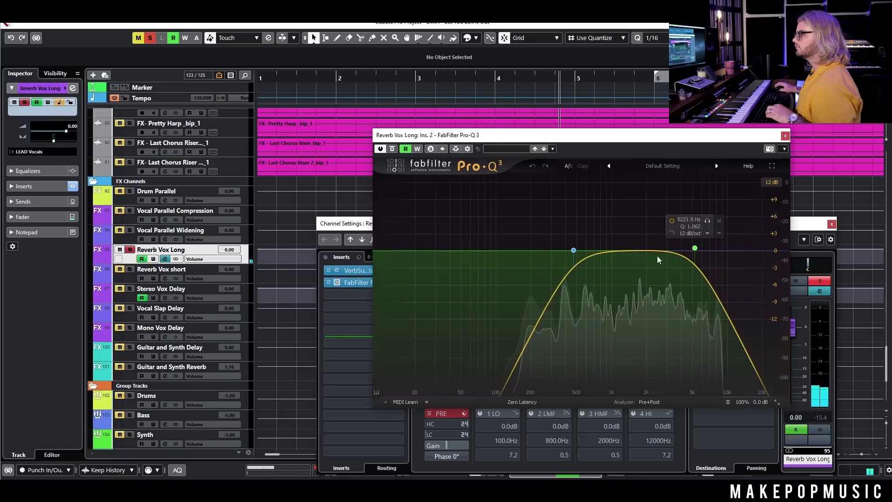
pyautogui.press('space')
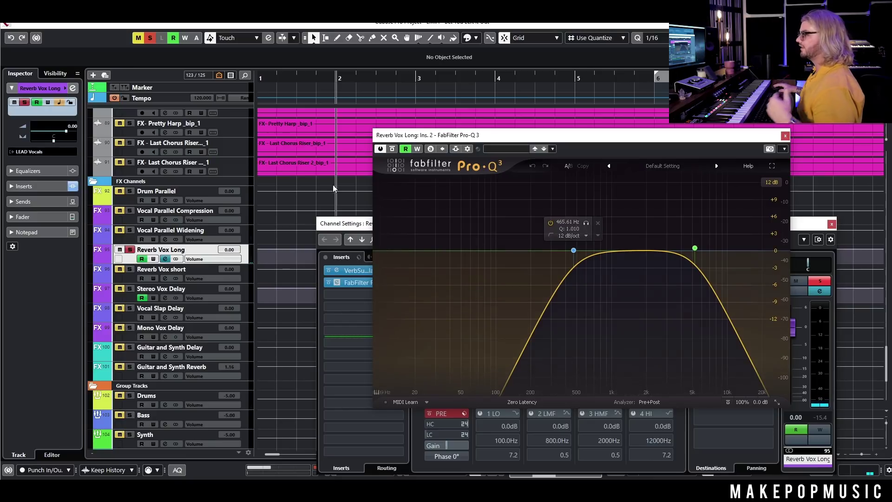
pyautogui.click(130, 251)
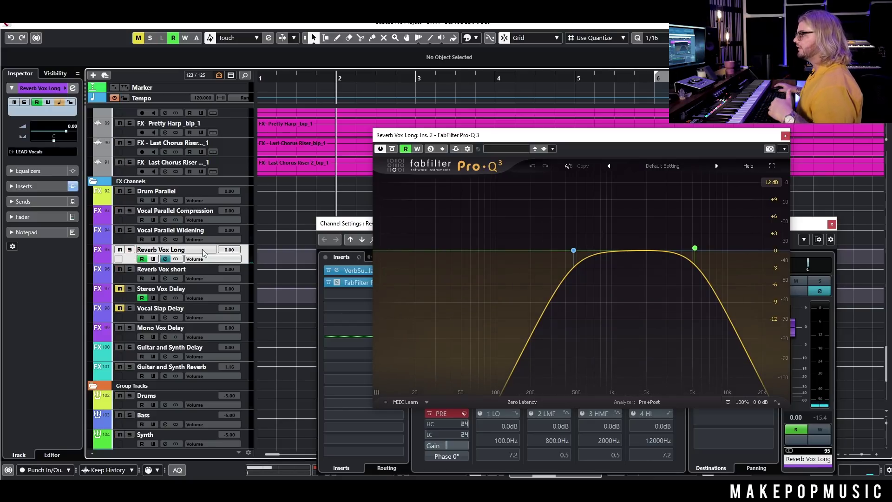
pyautogui.click(784, 135)
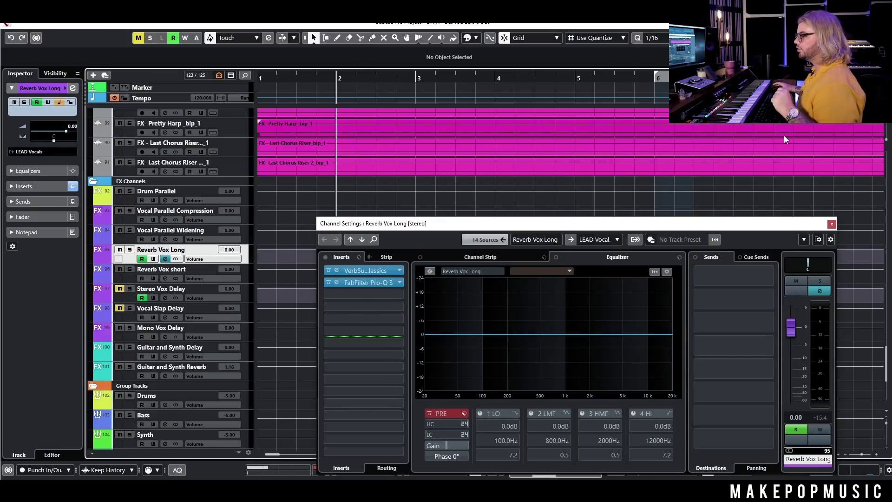
# - Solo Reverb Vox short and open its RX 8 De-ess insert beside the track list
pyautogui.click(225, 270)
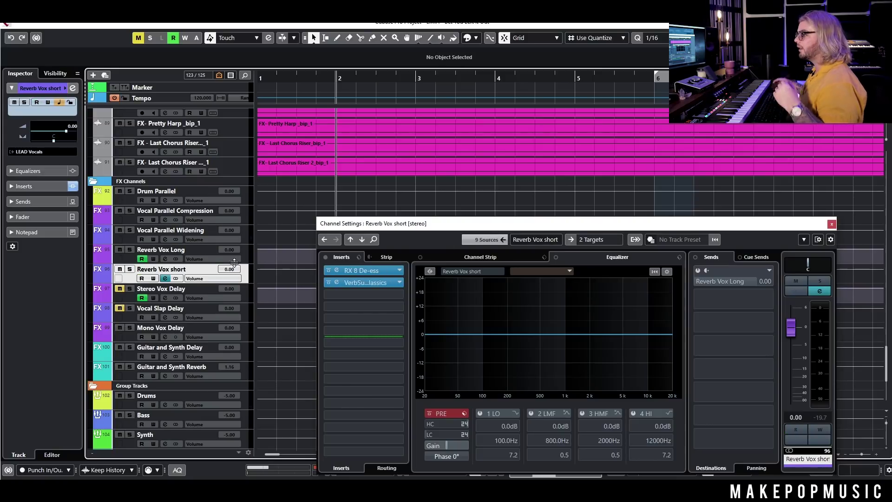
pyautogui.click(130, 269)
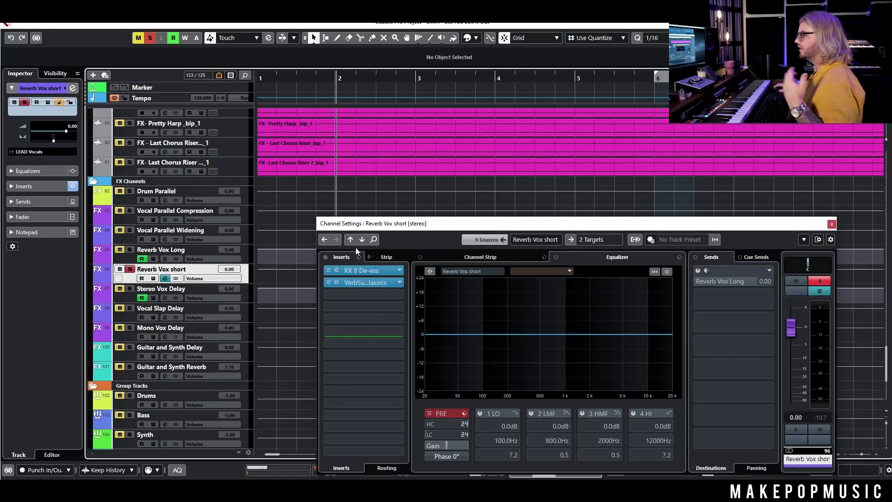
pyautogui.click(368, 270)
pyautogui.moveTo(819, 156); pyautogui.dragTo(469, 251)
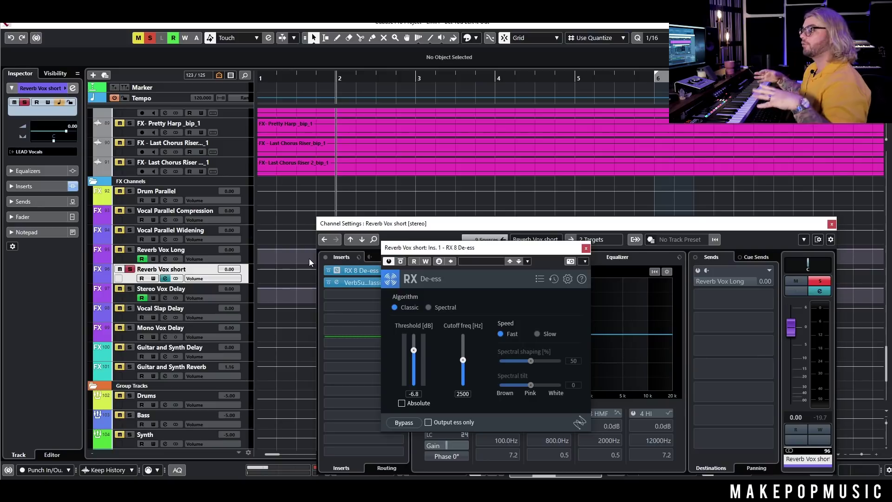
# - Audition the soloed short reverb and set the RX 8 De-ess threshold to -7.9 dB
pyautogui.press('space')
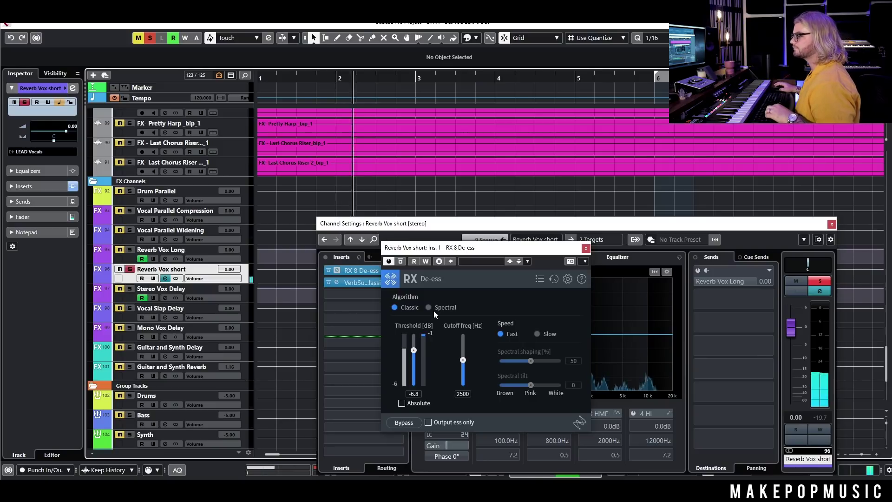
pyautogui.press('space')
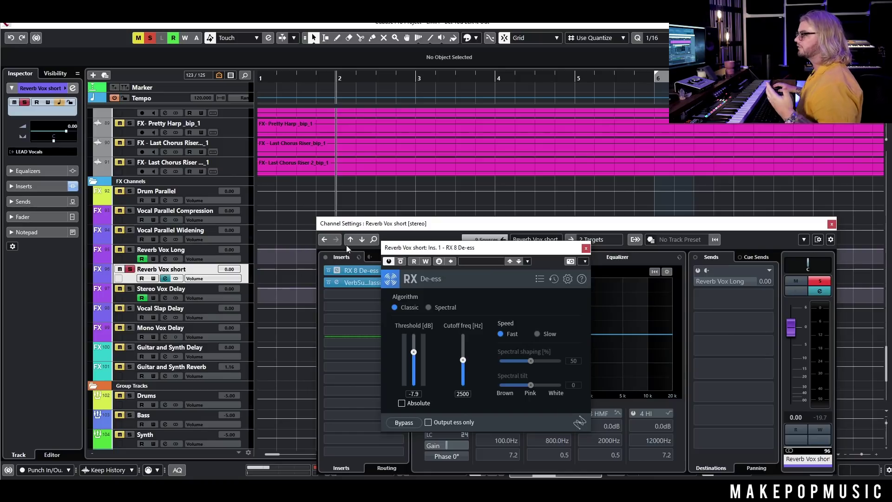
pyautogui.click(357, 226)
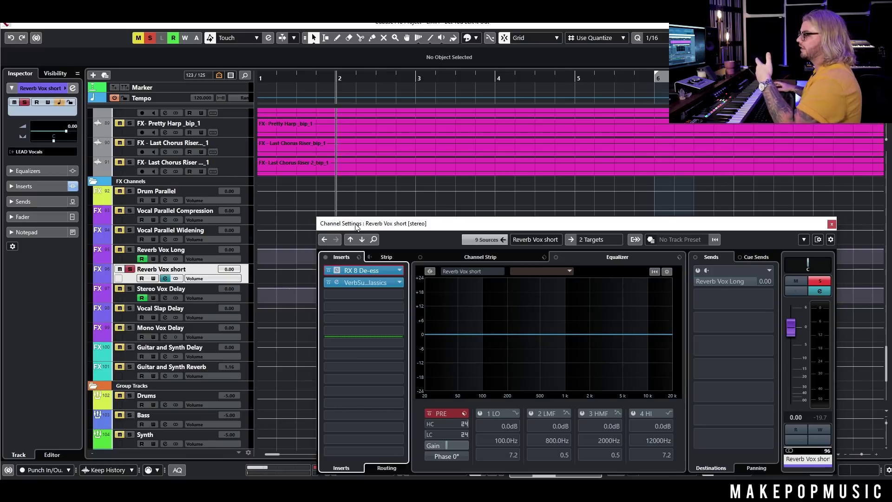
# - Solo Reverb Vox Long, bring up its channel settings and clear all solos in the project
pyautogui.click(130, 251)
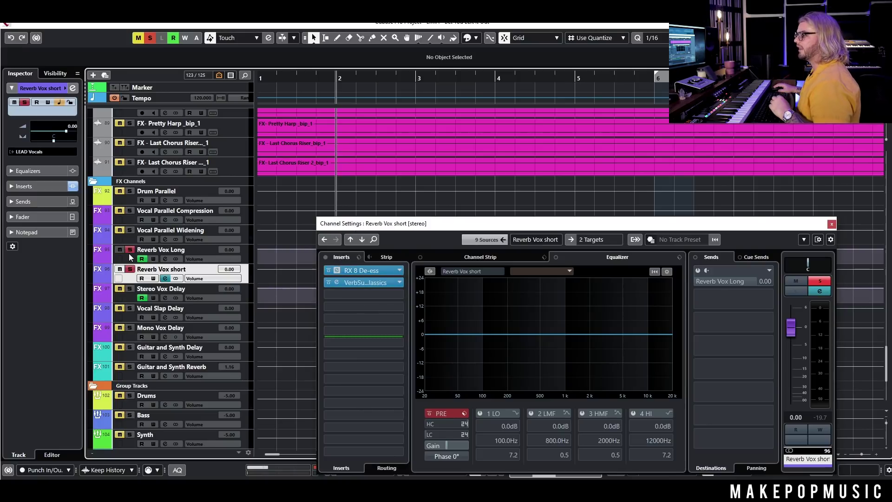
pyautogui.click(129, 253)
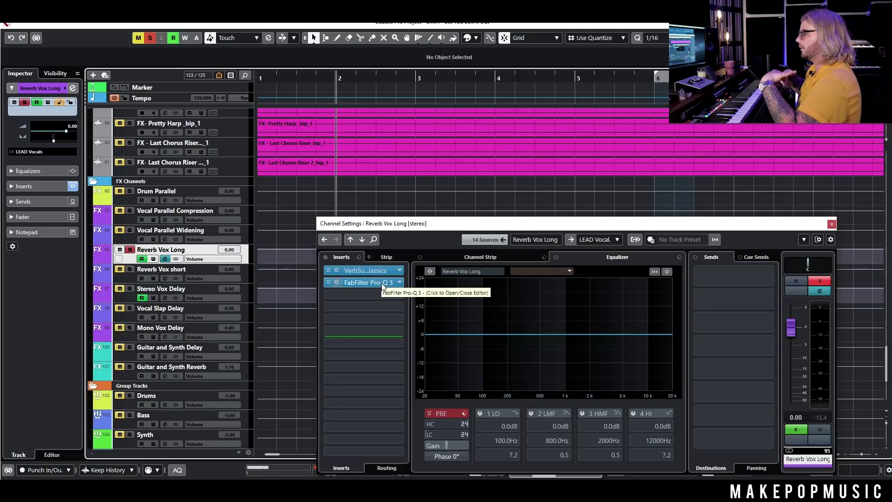
pyautogui.click(131, 250)
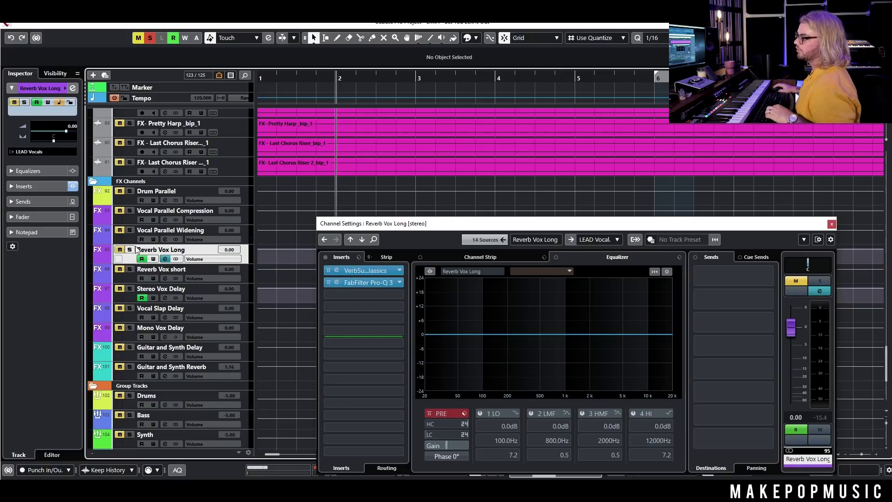
pyautogui.click(149, 37)
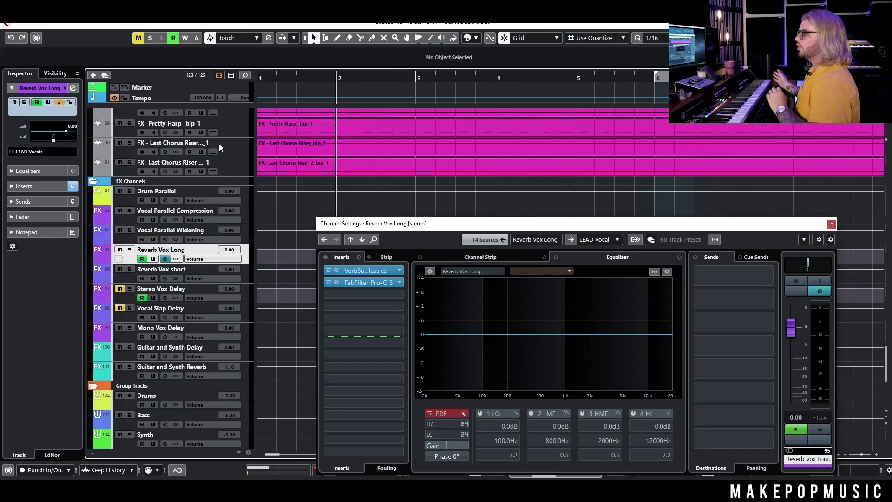
# - Add a bell band to Pro-Q 3 on Reverb Vox Long, try about -9 dB near 2.2 kHz, and return it to -0.24 dB at 2317 Hz
pyautogui.click(377, 281)
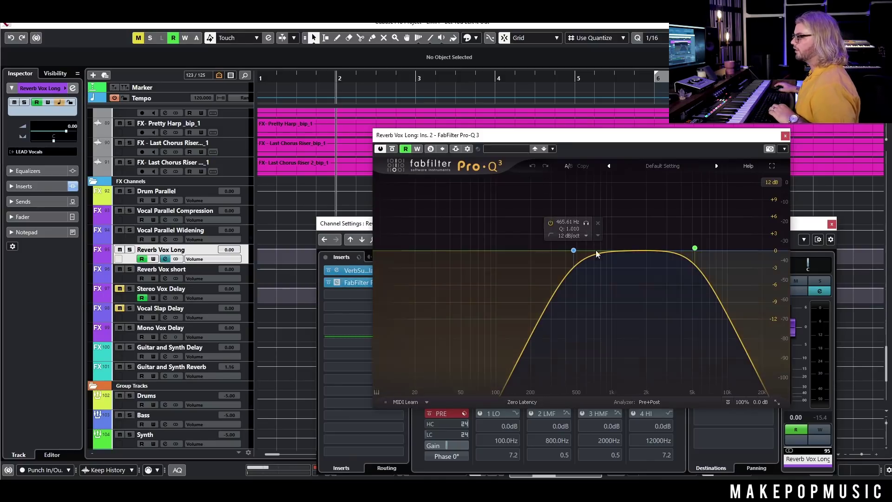
pyautogui.press('space')
pyautogui.moveTo(648, 253); pyautogui.dragTo(653, 305)
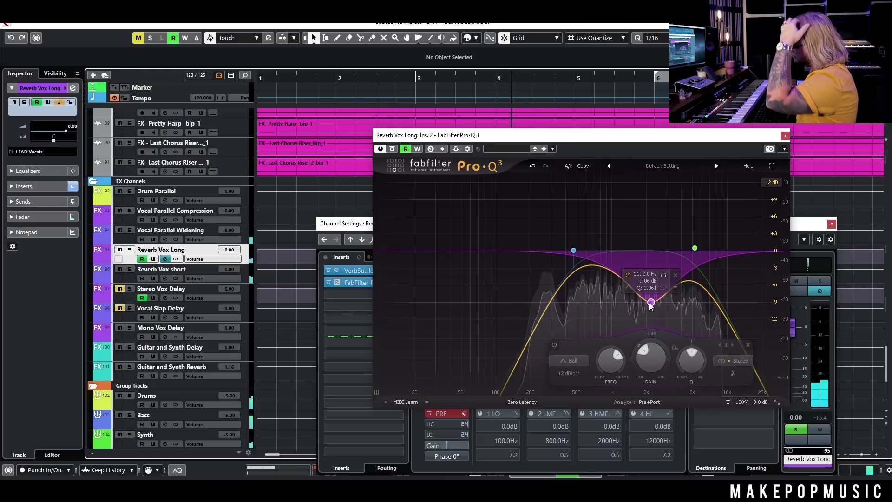
pyautogui.moveTo(650, 305); pyautogui.dragTo(653, 256)
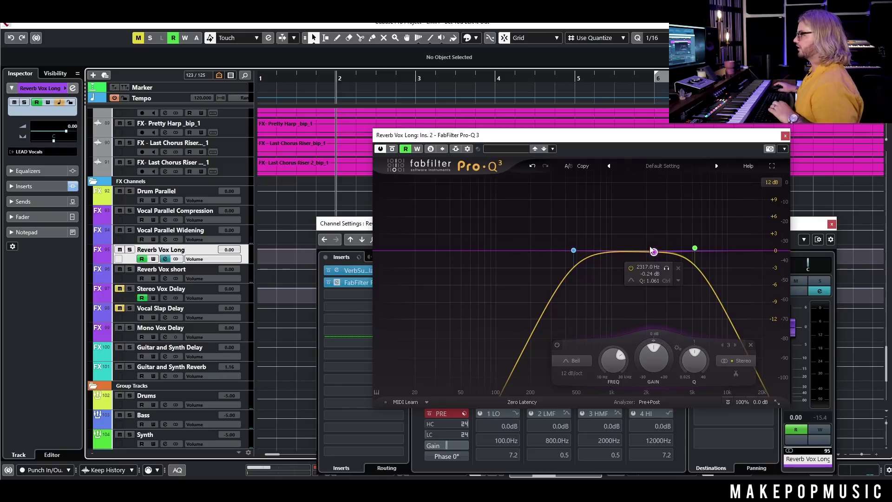
# - Audition the mix with Stereo Vox Delay and Vocal Slap Delay unmuted, and close the channel settings and plug-in windows
pyautogui.press('space')
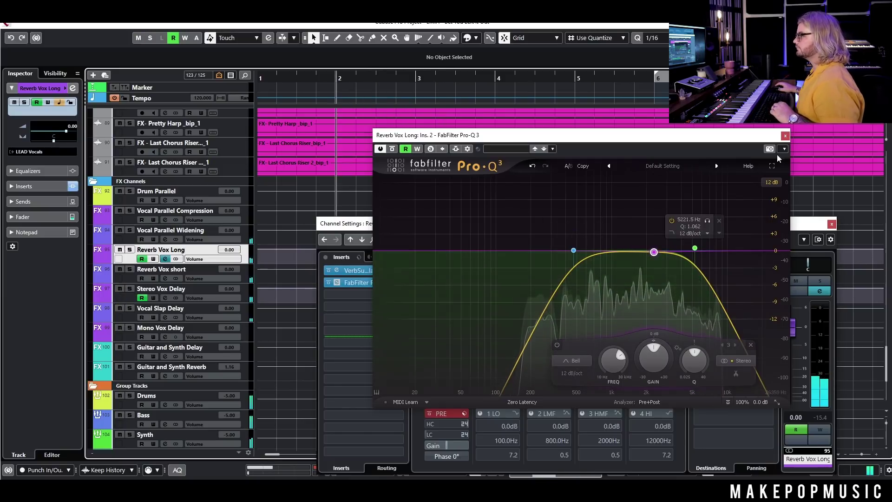
pyautogui.press('space')
pyautogui.click(830, 227)
pyautogui.click(831, 225)
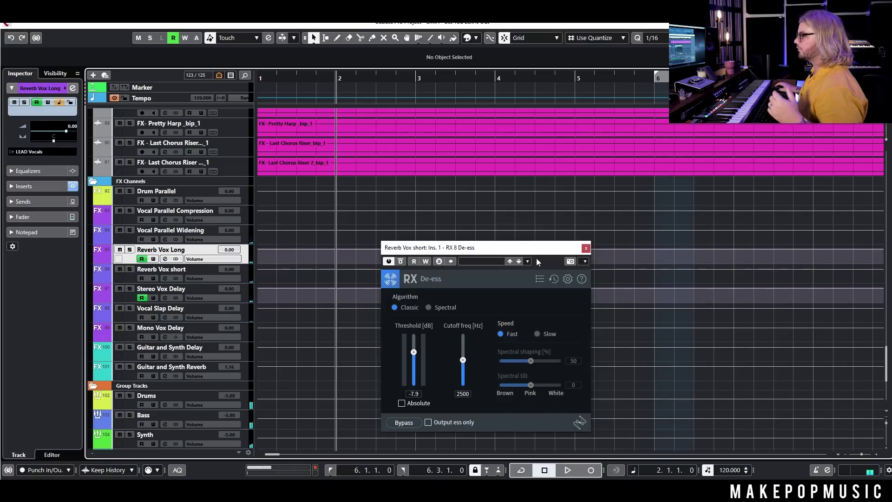
pyautogui.click(585, 247)
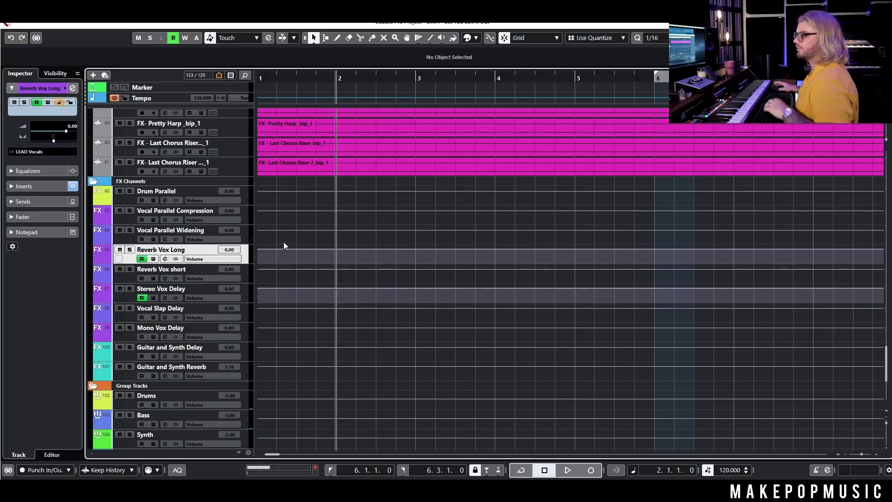
# - Open the channel settings for Reverb Vox short and mute Stereo Vox Delay and Vocal Slap Delay
pyautogui.press('e')
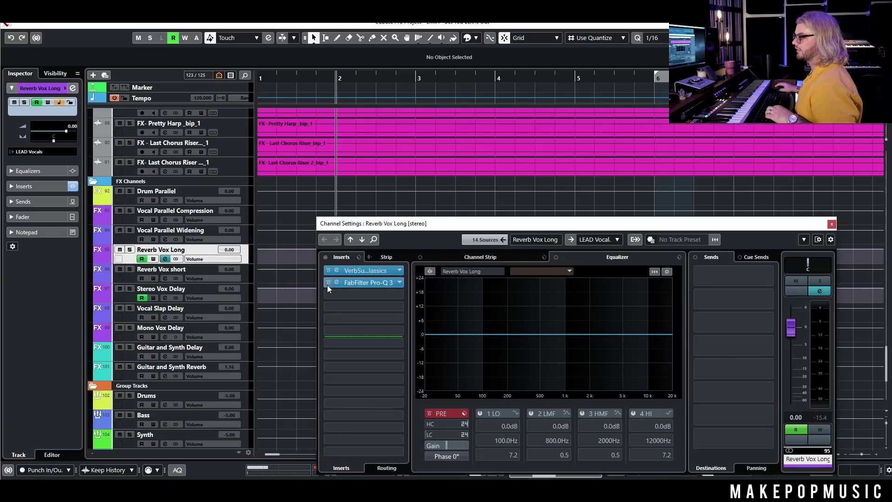
pyautogui.click(246, 288)
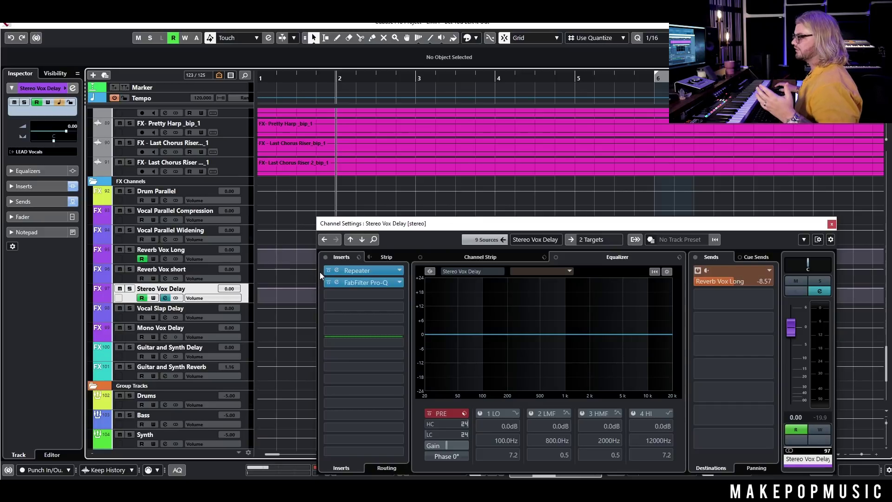
pyautogui.click(237, 277)
pyautogui.click(119, 288)
pyautogui.click(119, 308)
# - Audition the mix with RX 8 De-ess on Reverb Vox short and Pro-Q 3 on Reverb Vox Long bypassed, and re-enable both
pyautogui.press('space')
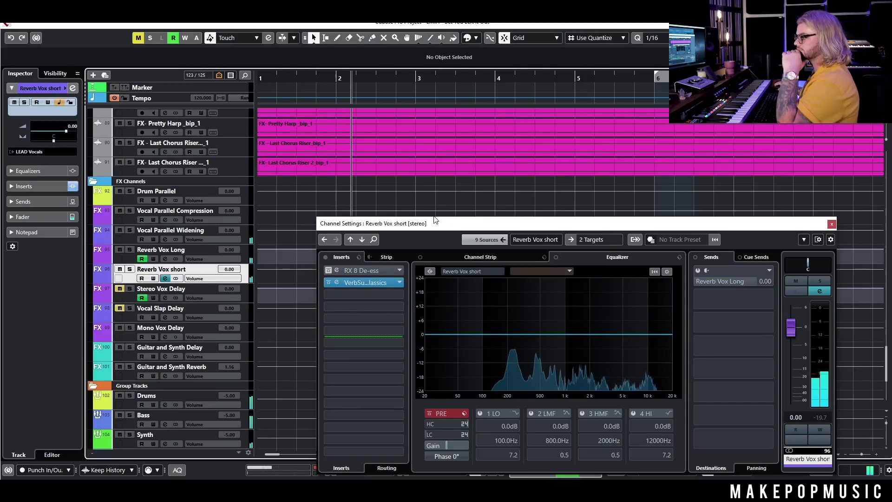
pyautogui.click(246, 252)
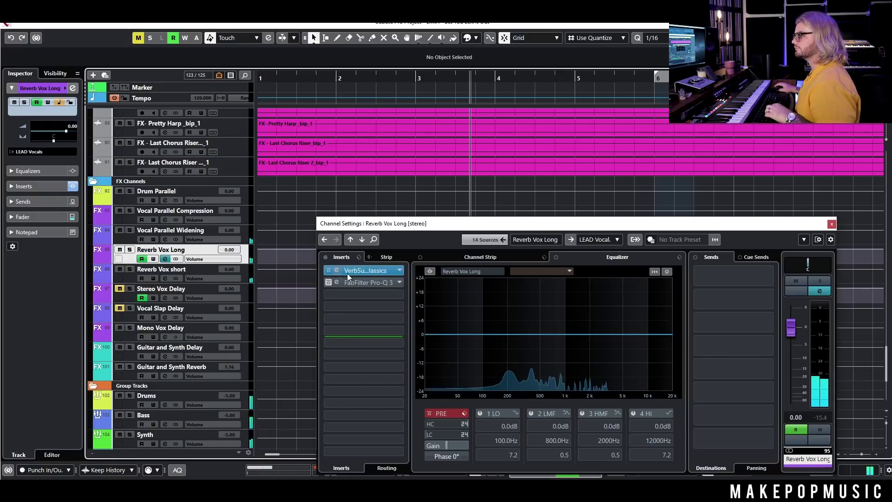
pyautogui.click(260, 274)
pyautogui.press('space')
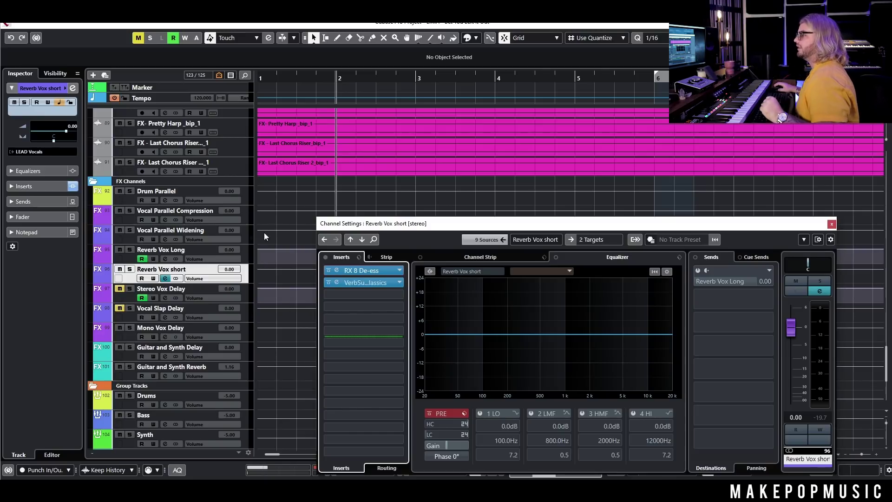
# - Compare the insert chains and sends of Reverb Vox Long and Reverb Vox short
pyautogui.click(246, 248)
pyautogui.click(249, 269)
pyautogui.click(245, 258)
pyautogui.click(250, 274)
pyautogui.click(247, 261)
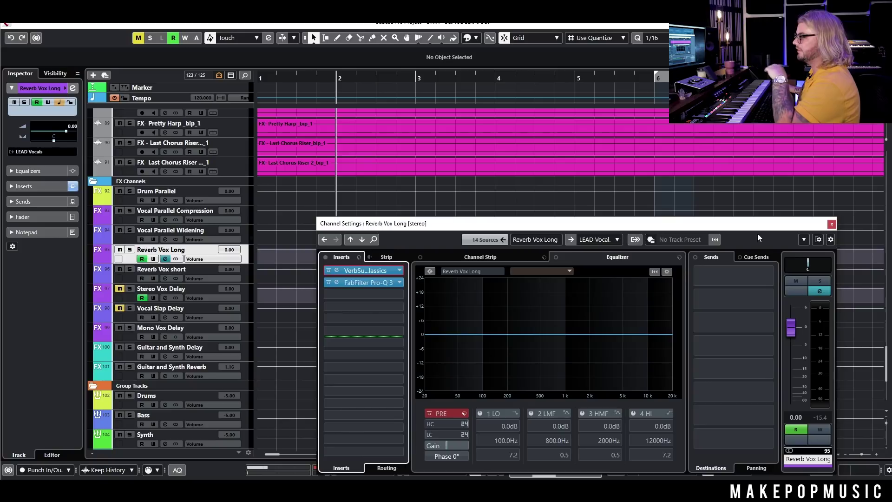
# - Close the channel settings and unmute Stereo Vox Delay and Vocal Slap Delay
pyautogui.click(831, 224)
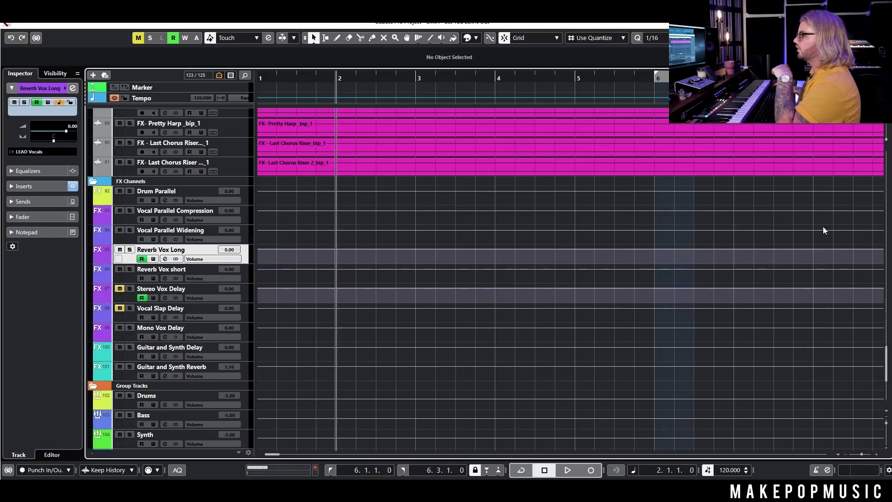
pyautogui.click(119, 289)
pyautogui.click(119, 308)
# - Zoom out the arrangement's timeline and look through the drum, synth, bass and lead vocal tracks
pyautogui.scroll(15, 311, 226)
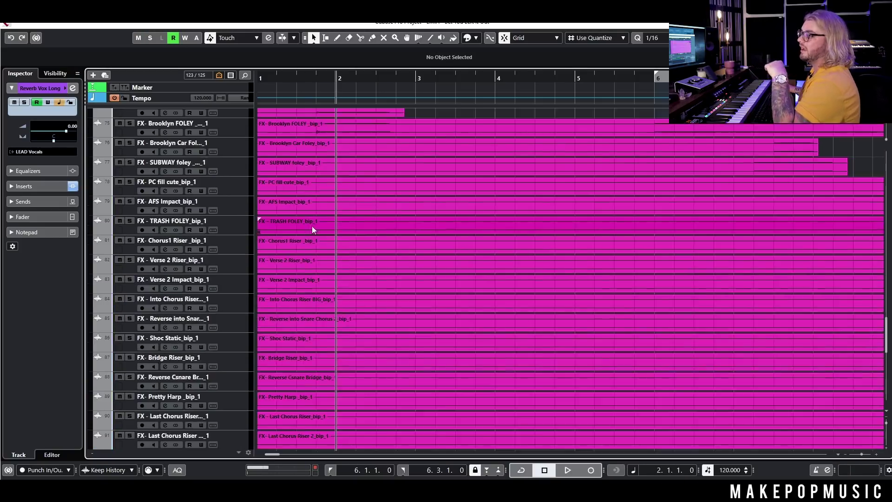
pyautogui.press('g')
pyautogui.press('g')
pyautogui.press('g')
pyautogui.press('g')
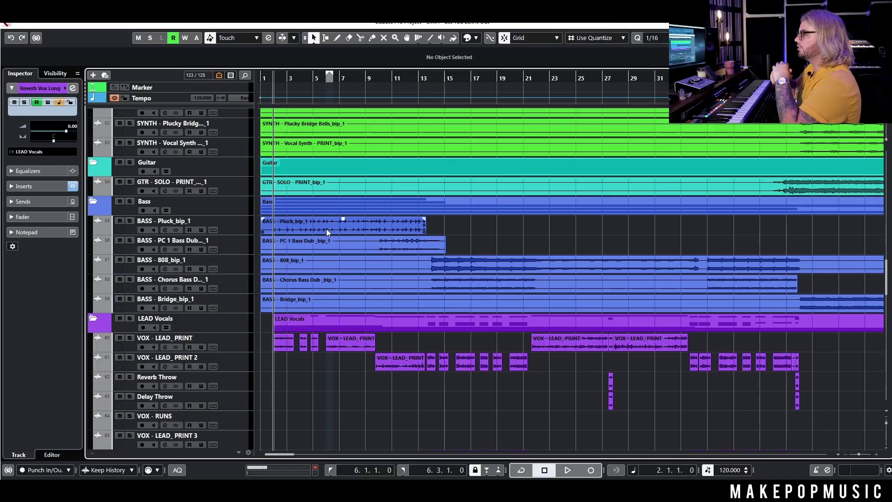
pyautogui.scroll(10, 343, 228)
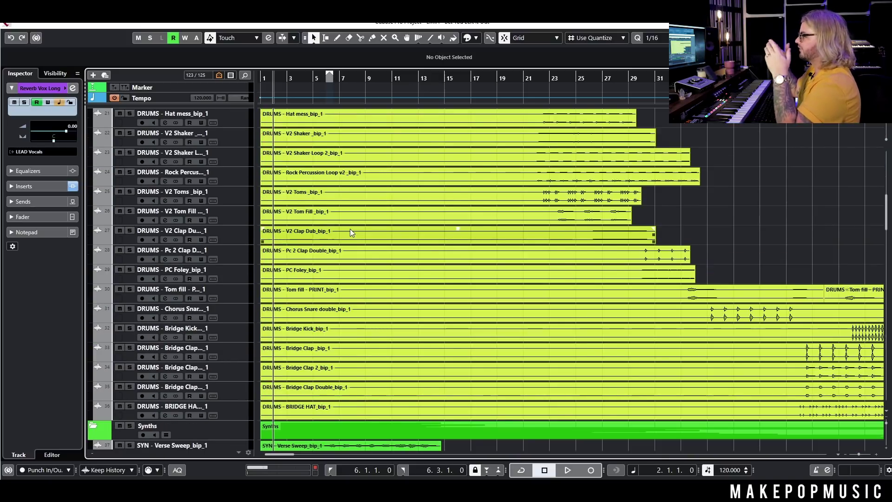
pyautogui.scroll(3, 353, 230)
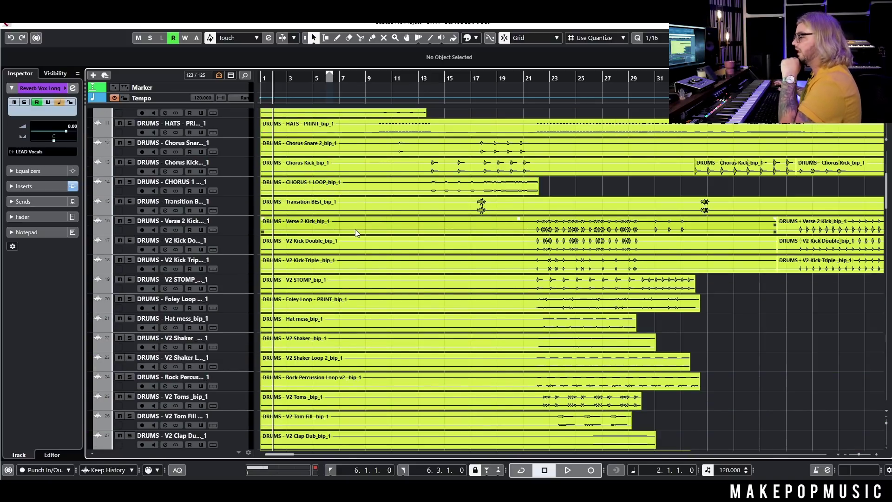
pyautogui.scroll(-10, 355, 230)
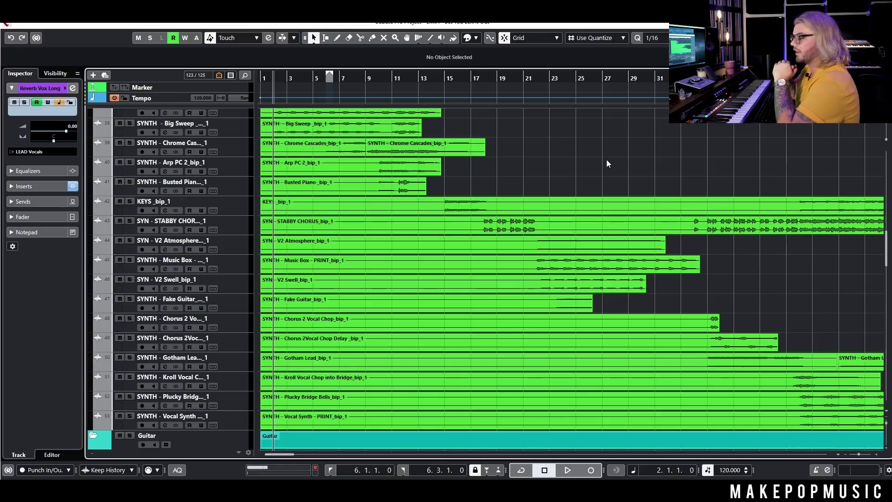
pyautogui.scroll(-8, 607, 161)
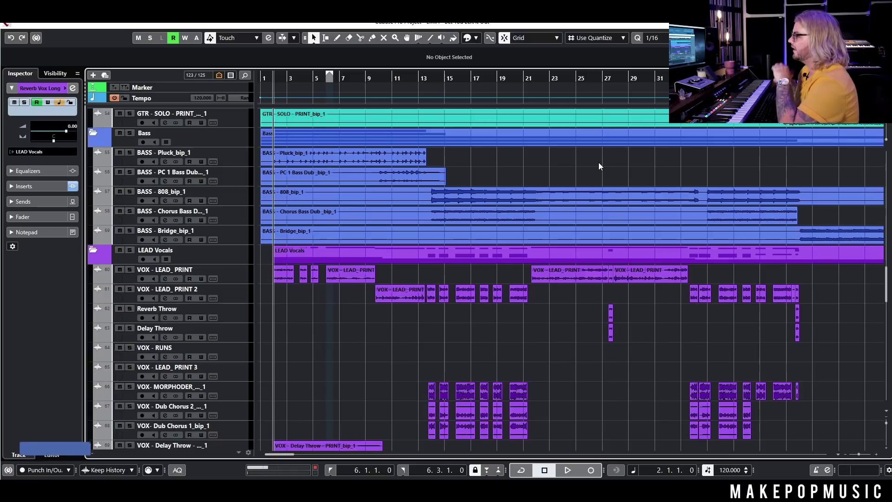
pyautogui.scroll(-4, 602, 158)
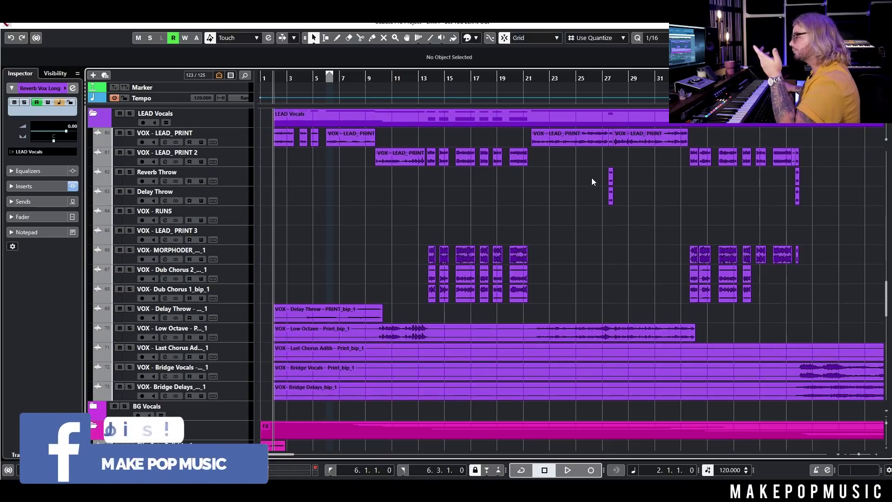
# - Solo the Reverb Throw track, view its insert chain, sends and EQ in the channel settings, and unsolo it
pyautogui.click(222, 180)
pyautogui.click(130, 172)
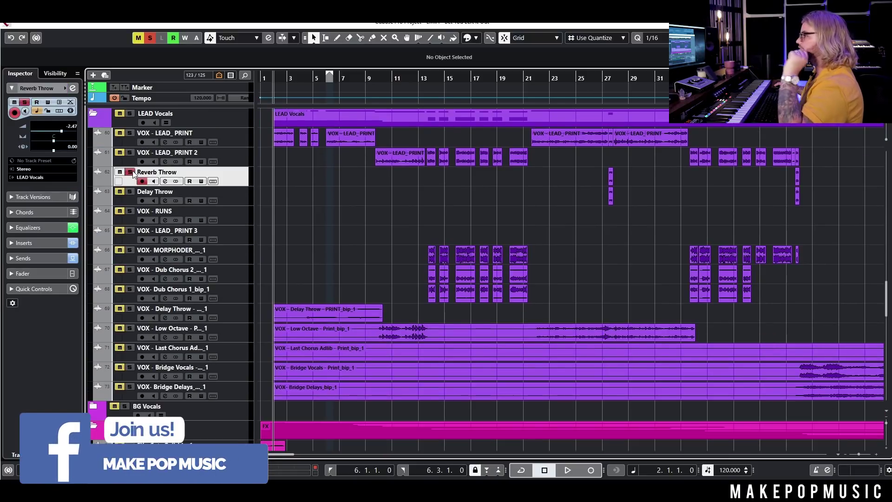
pyautogui.click(165, 181)
pyautogui.moveTo(457, 228); pyautogui.dragTo(427, 237)
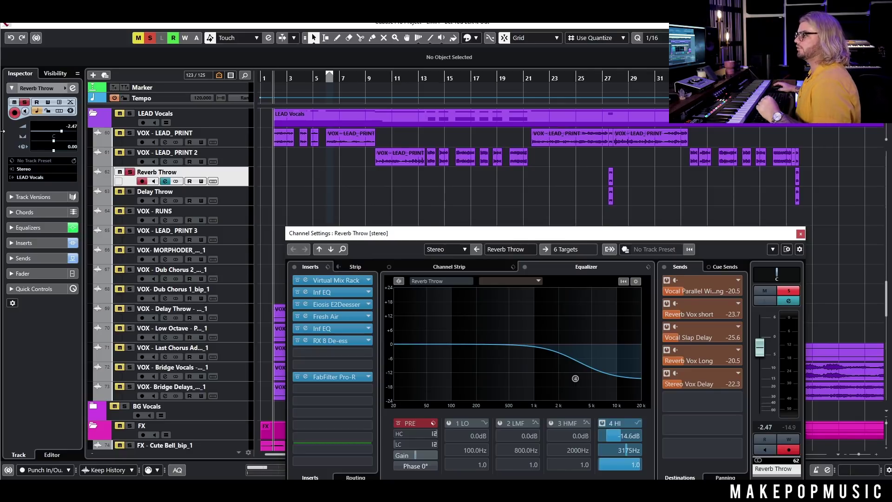
pyautogui.click(130, 172)
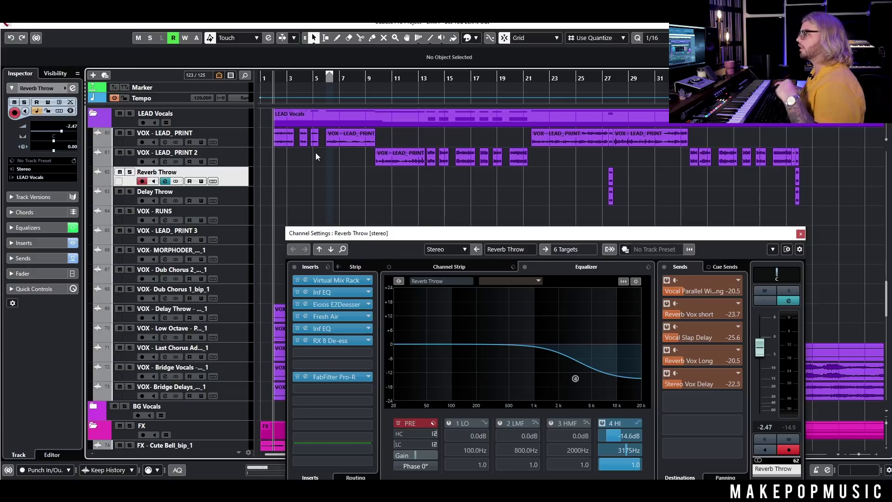
# - Check the insert chain and sends of VOX - LEAD_PRINT, close the channel settings, and examine the throw clips around bar 27
pyautogui.click(235, 132)
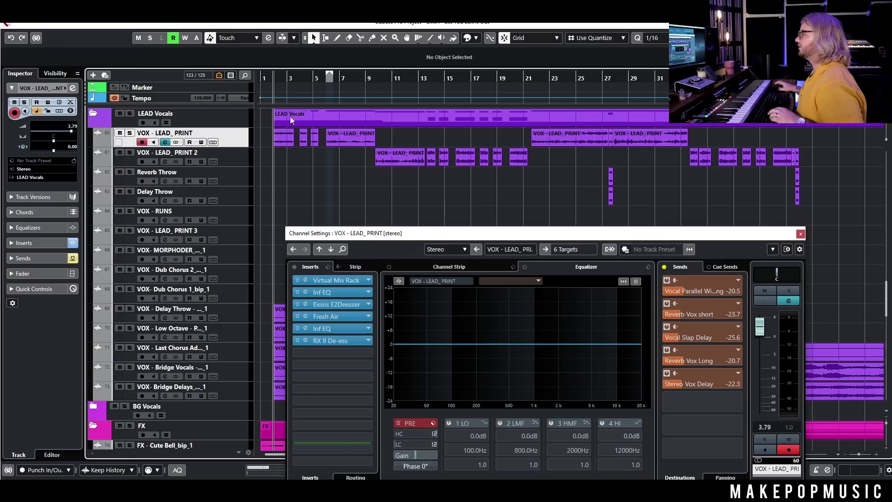
pyautogui.scroll(5, 498, 188)
pyautogui.scroll(1, 481, 182)
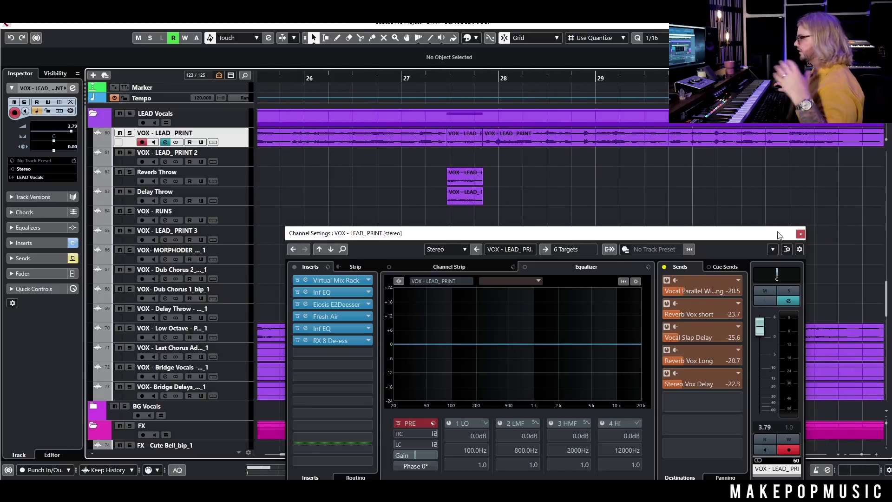
pyautogui.click(800, 233)
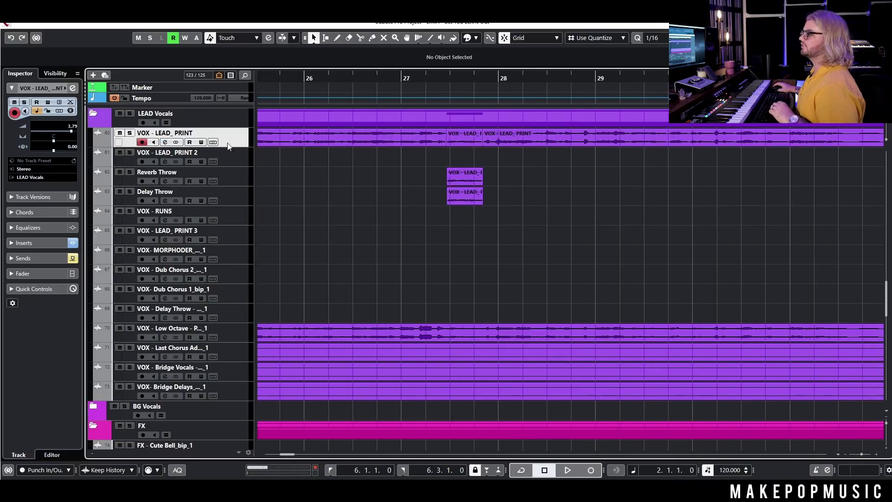
pyautogui.moveTo(395, 142); pyautogui.dragTo(285, 150)
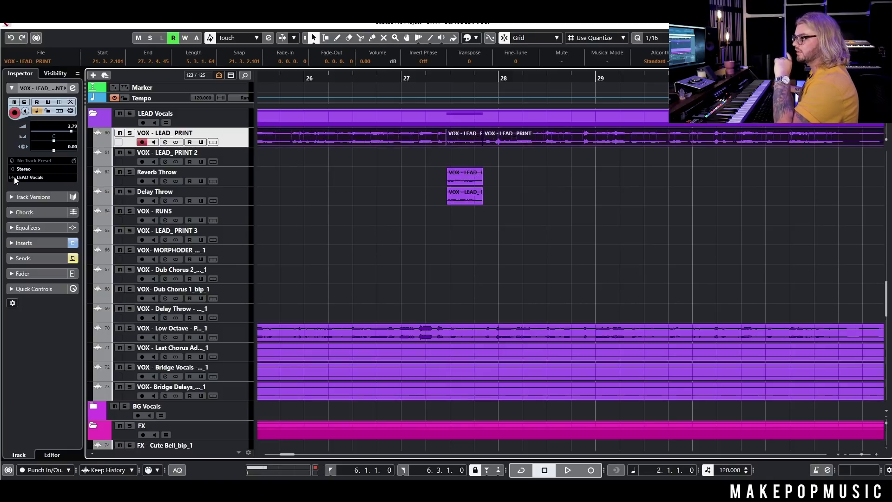
# - Solo Reverb Throw and audition its clip around bar 27 with FabFilter Pro-R and the channel equalizer bypassed
pyautogui.click(119, 172)
pyautogui.click(130, 172)
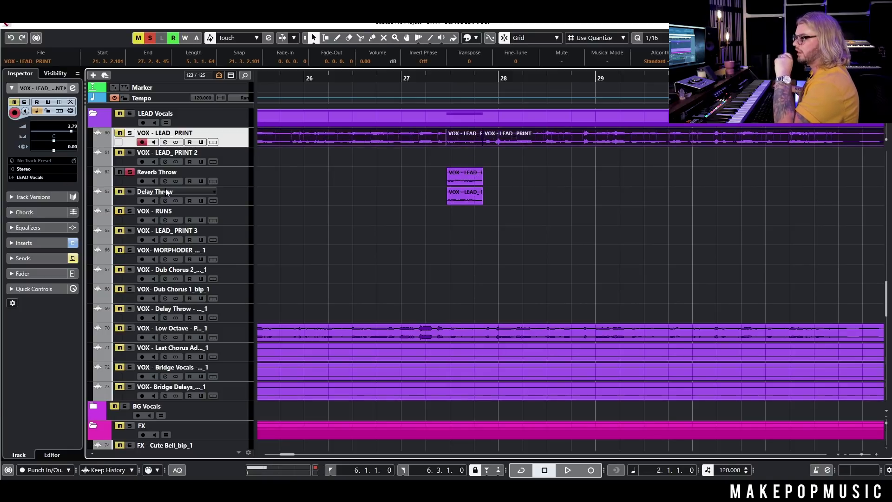
pyautogui.click(165, 181)
pyautogui.click(296, 377)
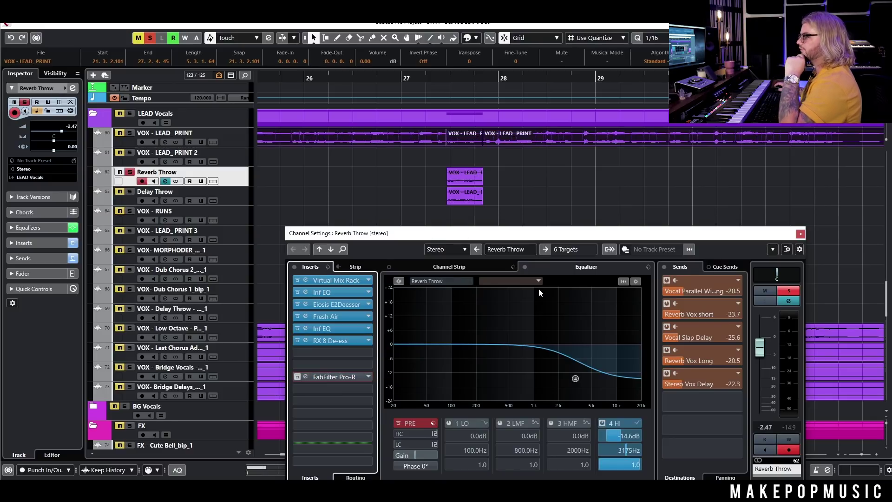
pyautogui.click(526, 268)
pyautogui.click(444, 76)
pyautogui.press('space')
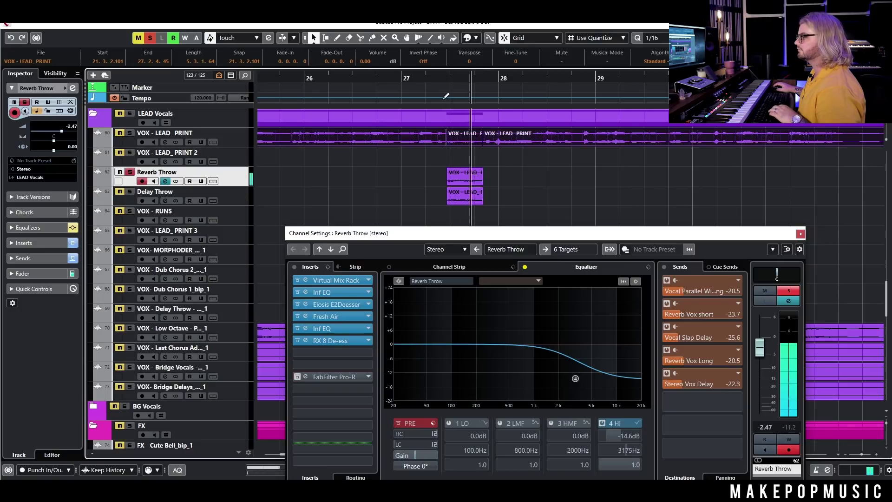
pyautogui.press('space')
# - Audition VOX - LEAD_PRINT together with the dry Reverb Throw around bar 27, and select the throw clip
pyautogui.click(130, 133)
pyautogui.press('space')
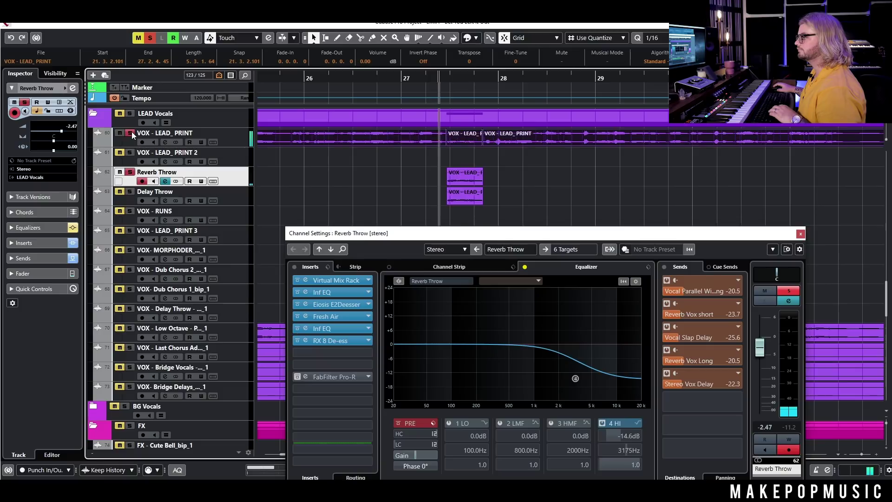
pyautogui.click(130, 133)
pyautogui.press('space')
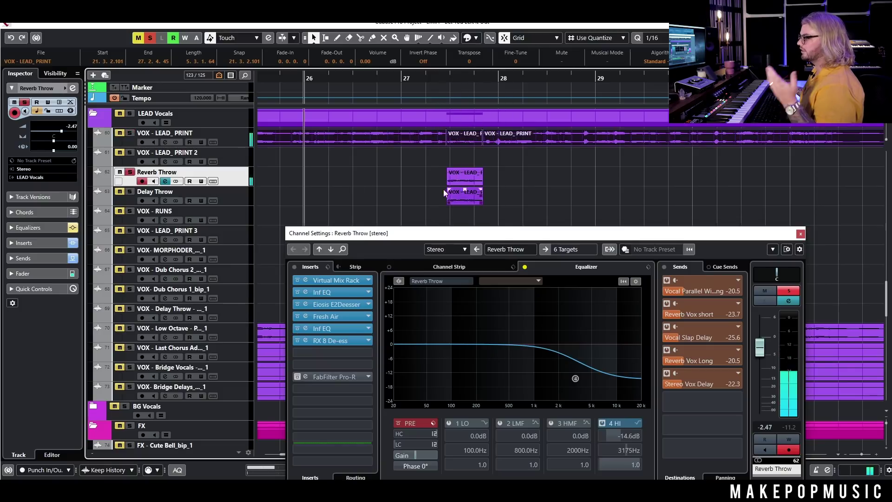
pyautogui.click(464, 178)
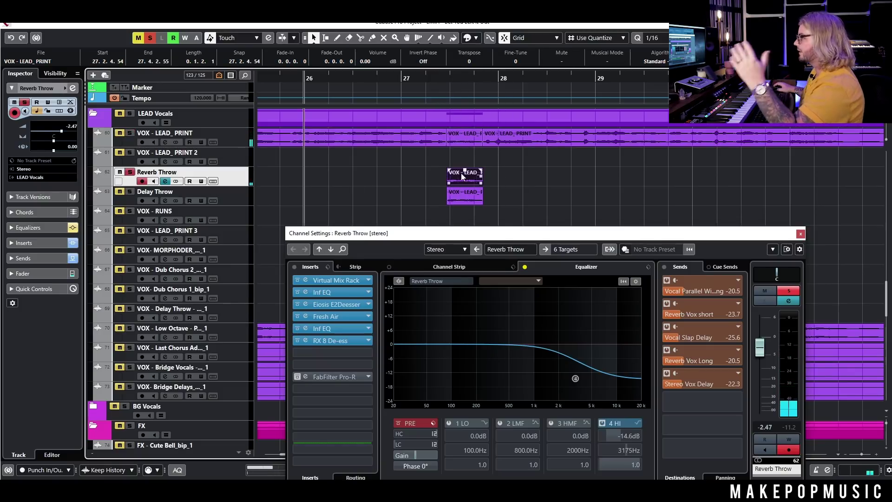
# - Re-enable FabFilter Pro-R and the equalizer on Reverb Throw, inspecting Pro-R's Mix, Space and Post EQ settings
pyautogui.click(297, 376)
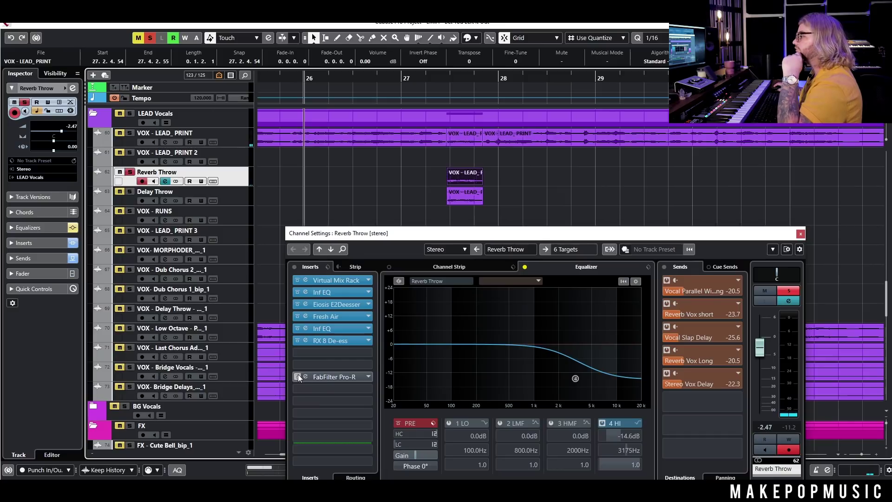
pyautogui.click(329, 377)
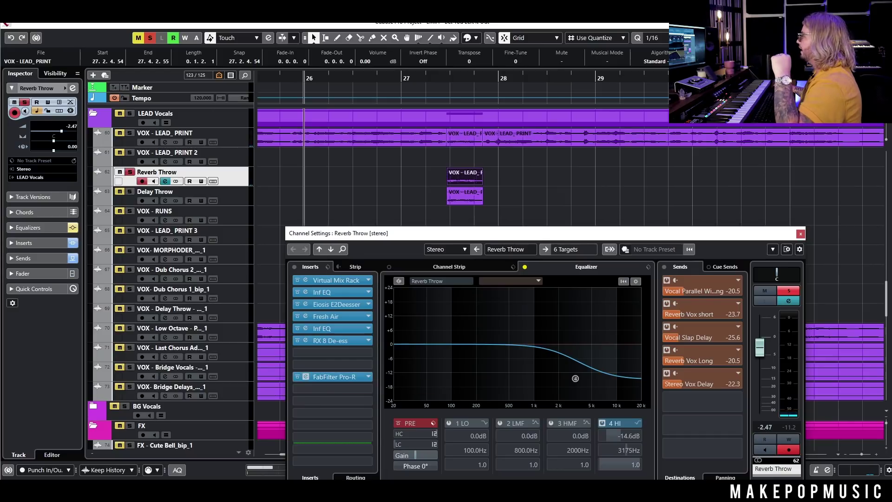
pyautogui.moveTo(334, 187); pyautogui.dragTo(322, 187)
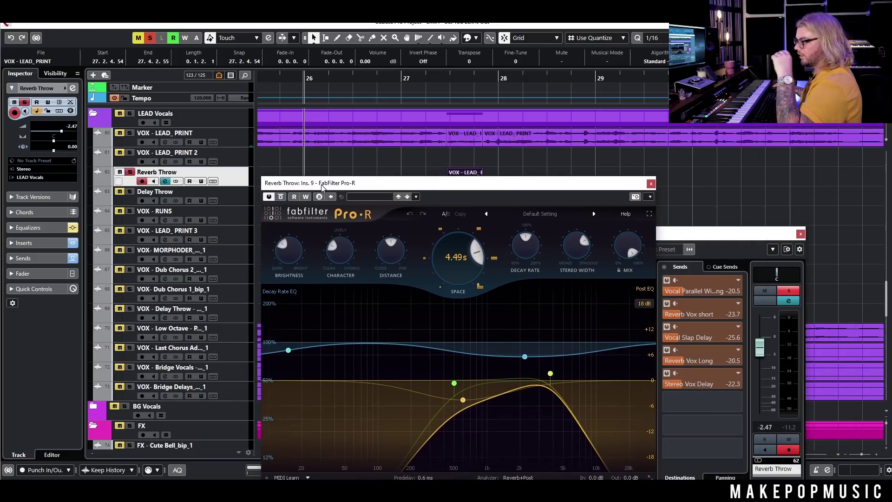
pyautogui.moveTo(633, 253)
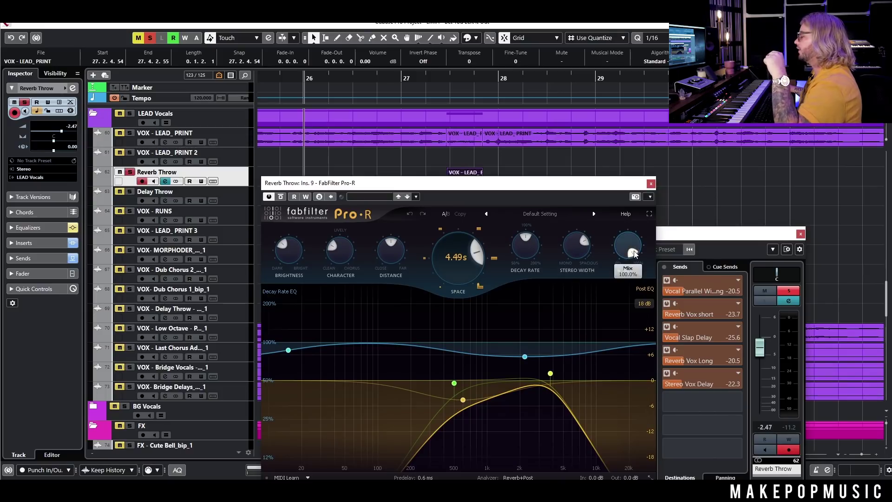
pyautogui.moveTo(453, 385)
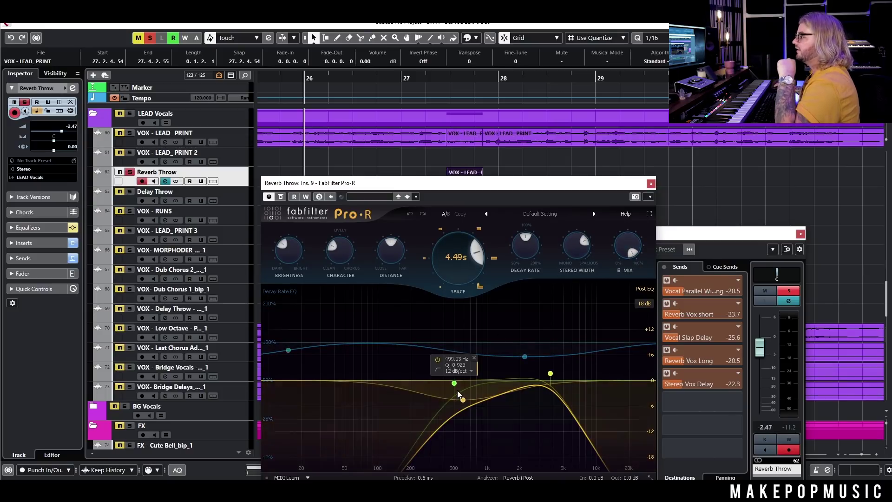
pyautogui.moveTo(469, 183); pyautogui.dragTo(456, 151)
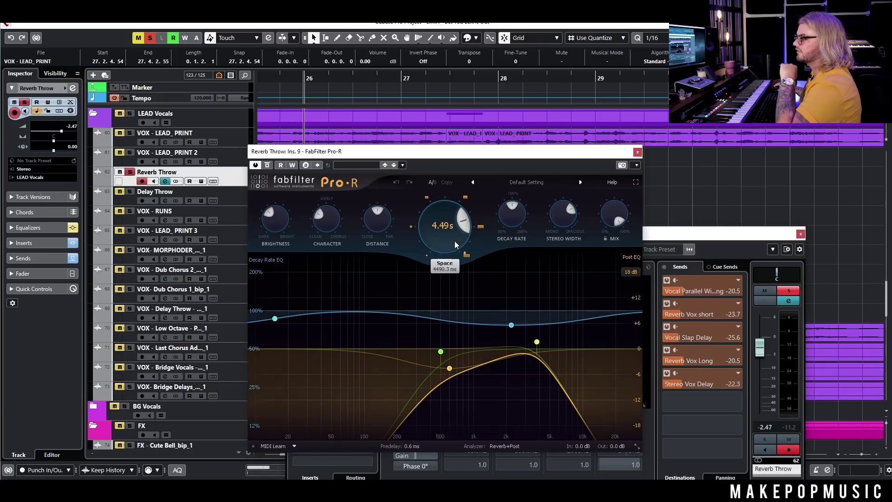
pyautogui.click(637, 152)
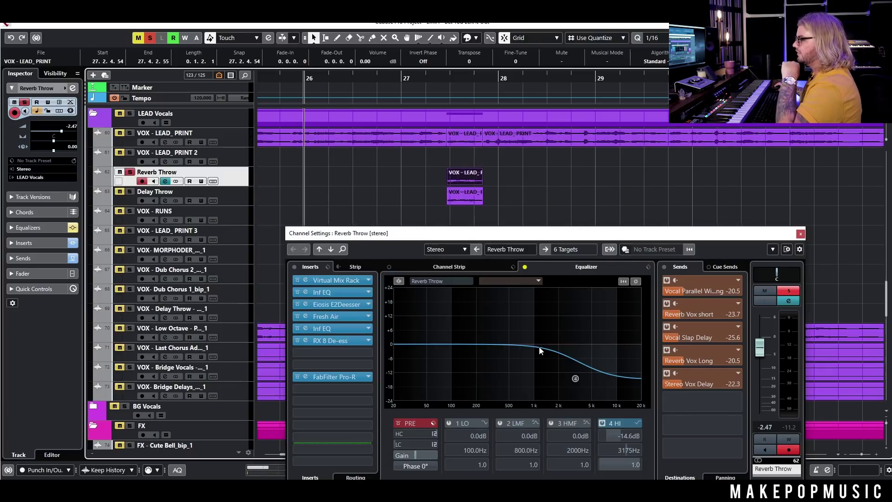
pyautogui.click(524, 267)
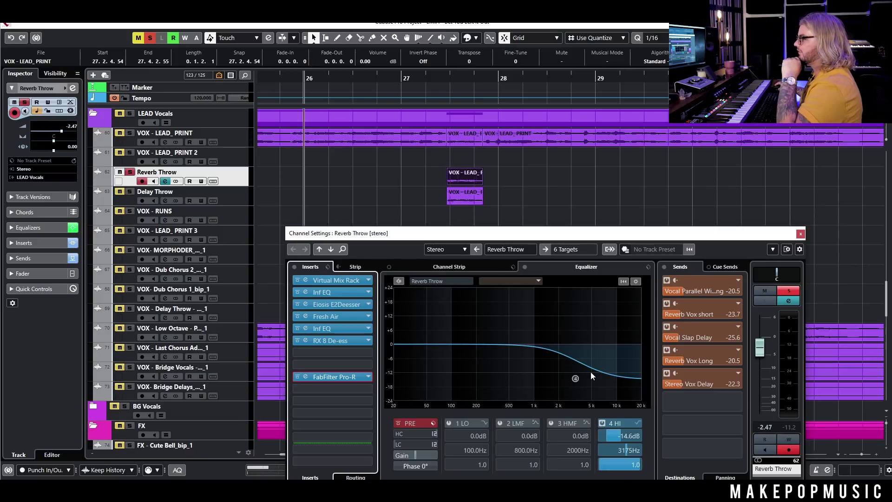
# - Audition the soloed Reverb Throw with its effects active, and place the playhead just before bar 27
pyautogui.click(396, 166)
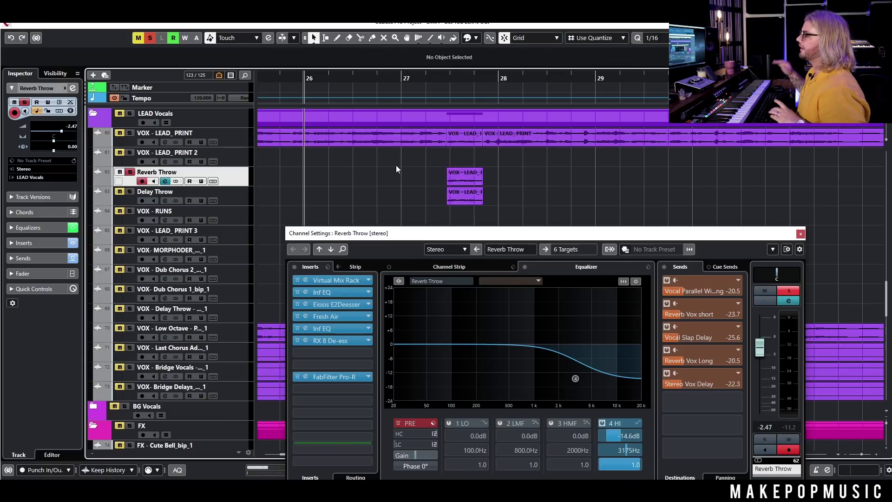
pyautogui.press('space')
pyautogui.click(438, 80)
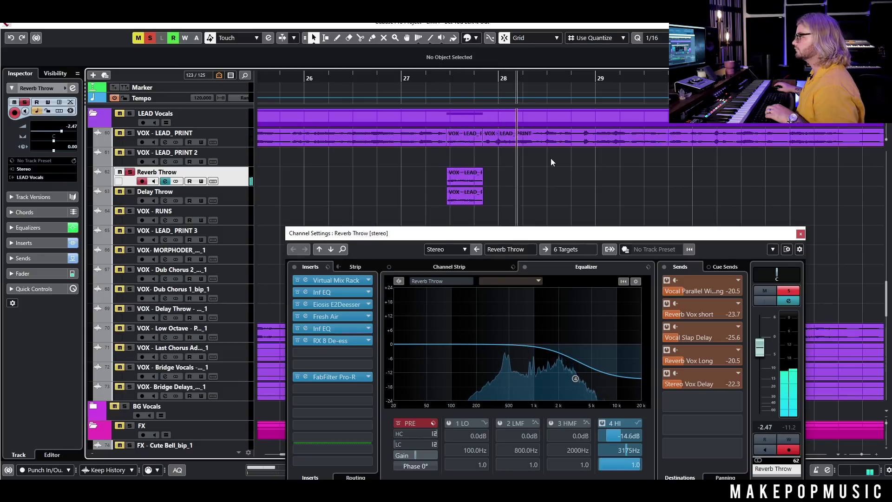
pyautogui.press('space')
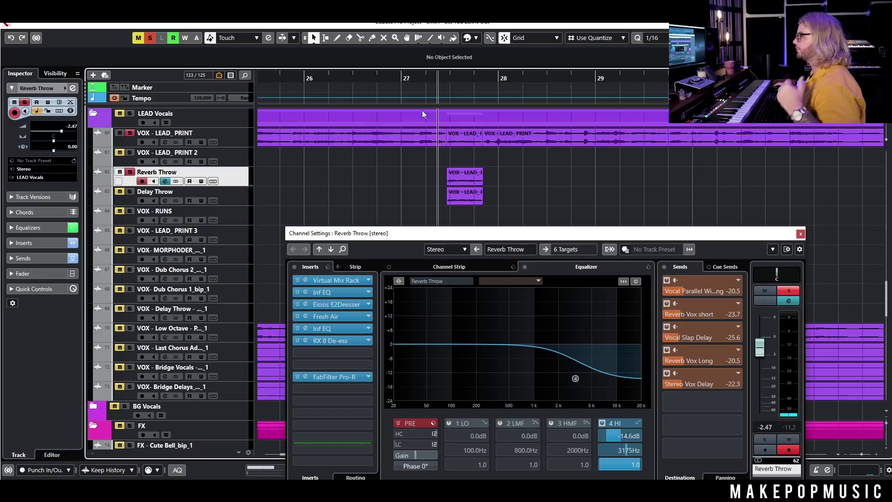
pyautogui.click(425, 81)
pyautogui.click(388, 81)
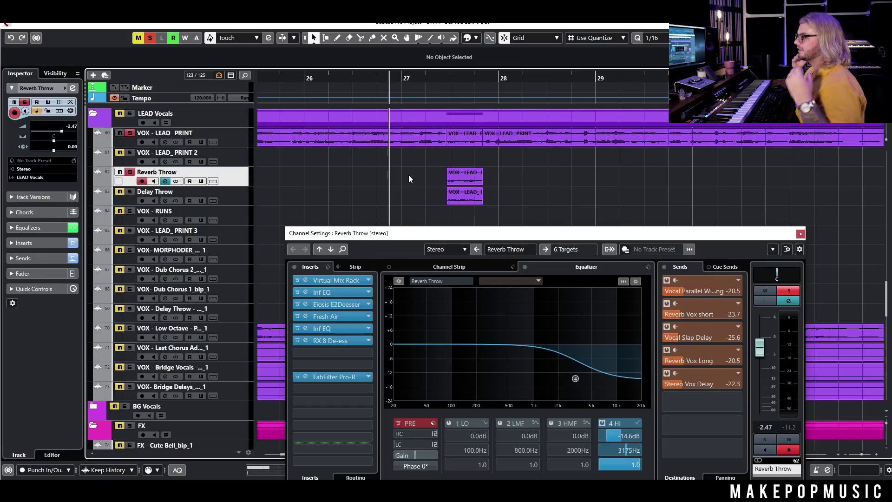
# - Look over where the reverb and delay throw clips sit among the lead vocal sections, ending around bar 27
pyautogui.press('g')
pyautogui.press('g')
pyautogui.press('g')
pyautogui.press('g')
pyautogui.press('g')
pyautogui.press('g')
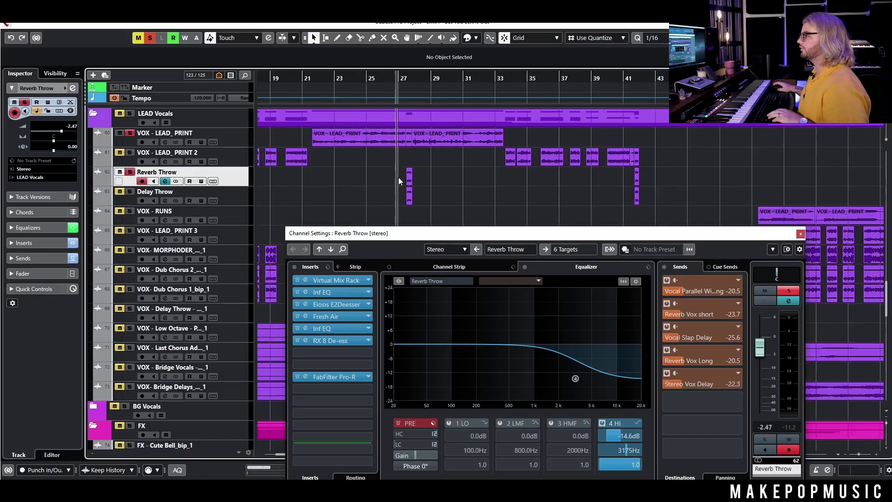
pyautogui.press('h')
pyautogui.press('h')
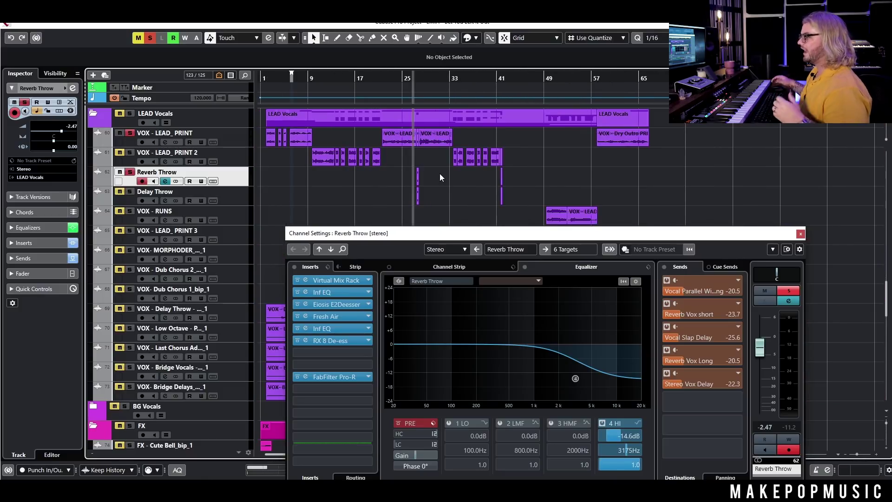
pyautogui.press('h')
pyautogui.press('h')
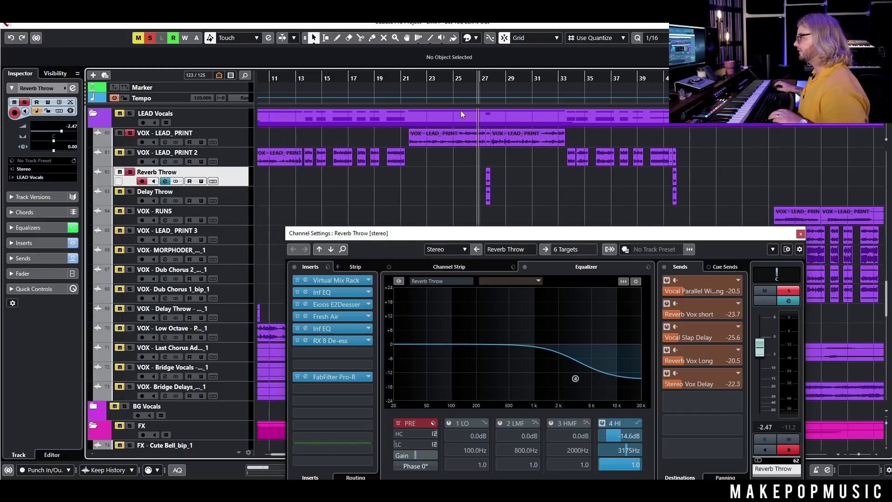
pyautogui.press('h')
pyautogui.hscroll(2, 476, 191)
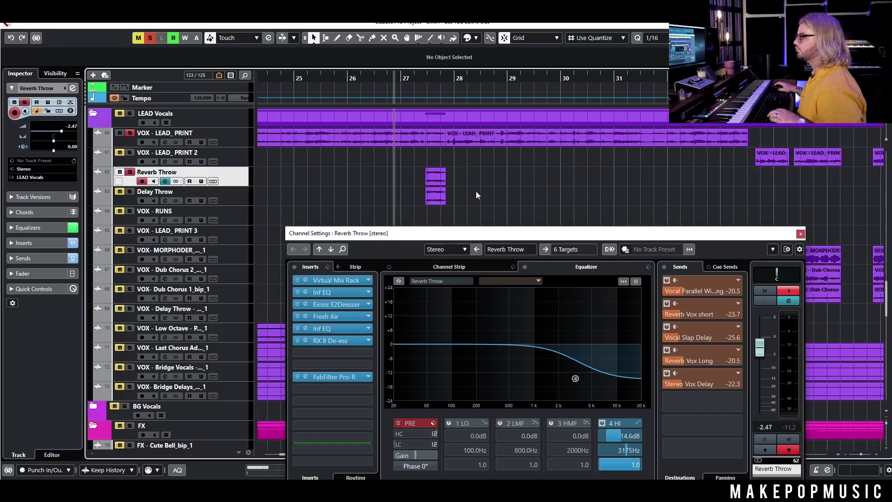
pyautogui.press('h')
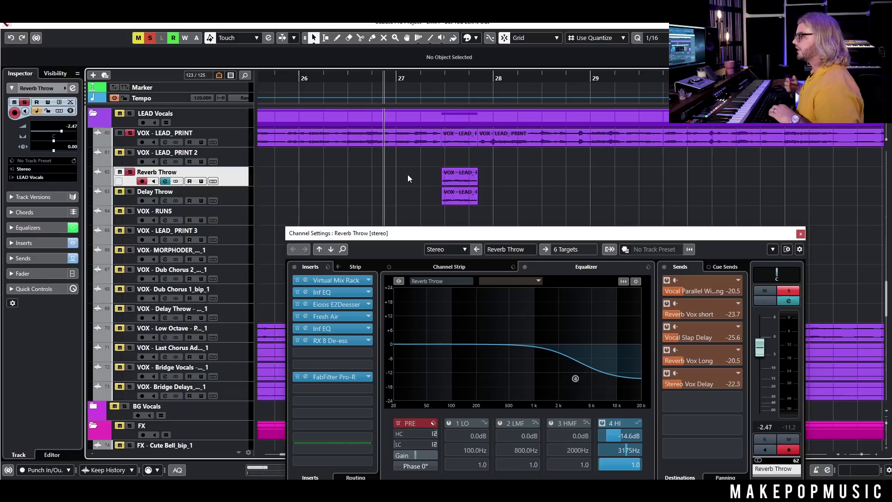
# - Audition VOX - LEAD_PRINT with the wet Reverb Throw around bar 27, and clear all solos
pyautogui.press('space')
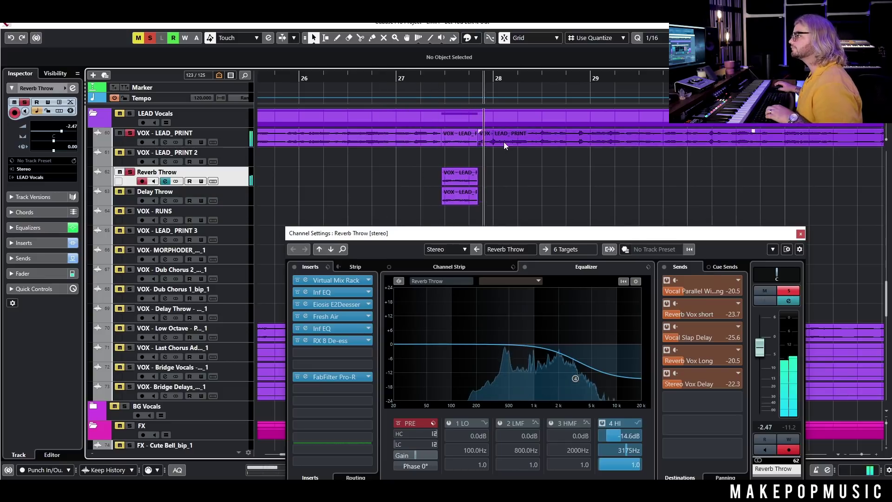
pyautogui.click(151, 38)
pyautogui.press('space')
# - View the Delay Throw channel's inserts, sends and EQ, and the positions of its clips in the arrangement
pyautogui.click(246, 197)
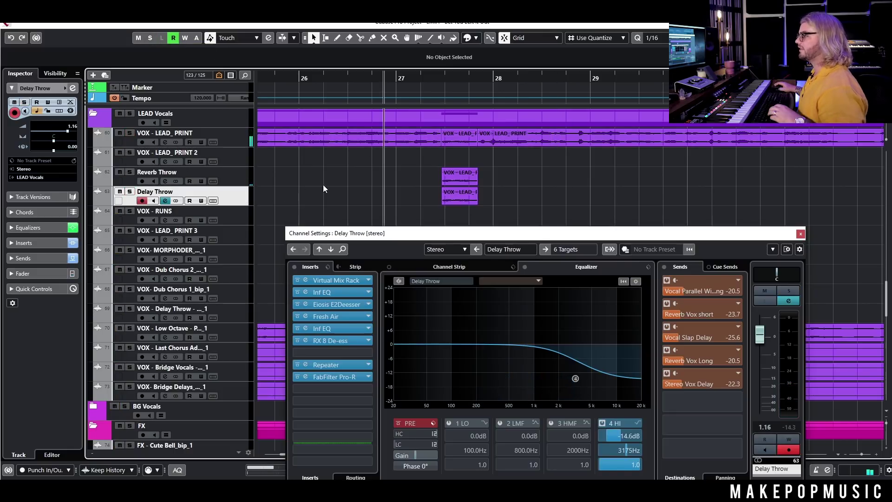
pyautogui.scroll(-6, 413, 171)
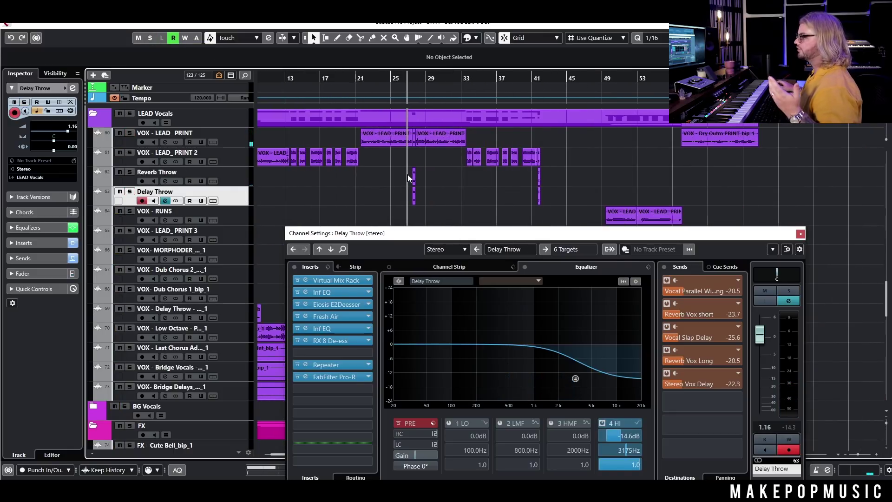